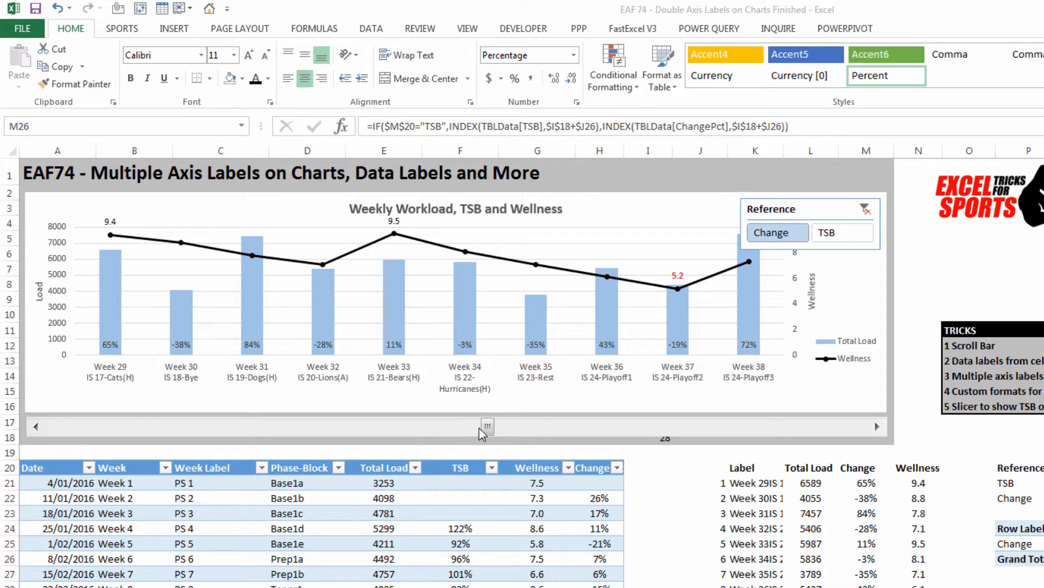
Step: Scroll the Weekly Workload, TSB and Wellness chart back and forth through the weeks to review its changing labels
left_click(384, 426)
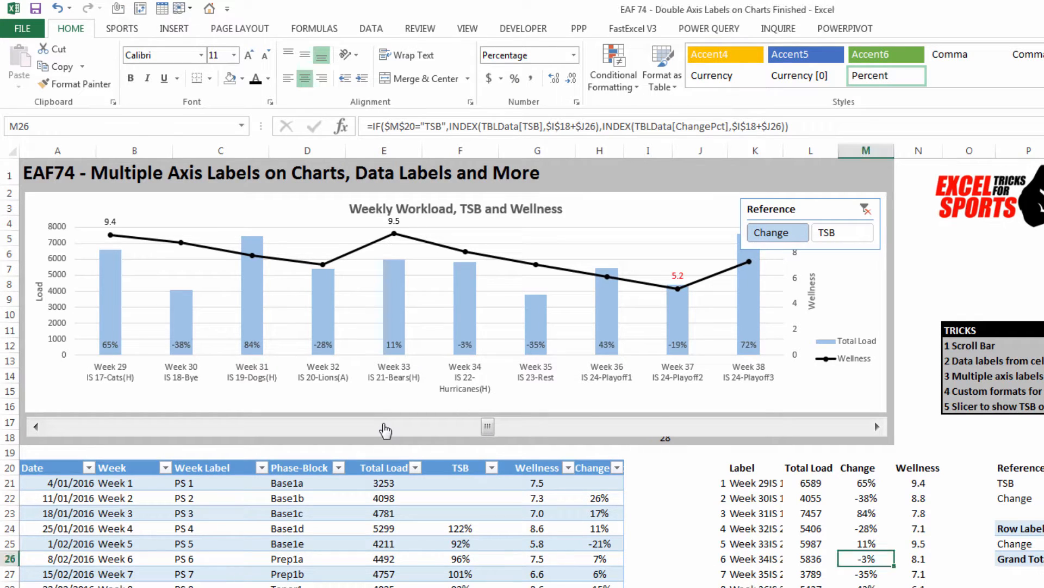
left_click(376, 431)
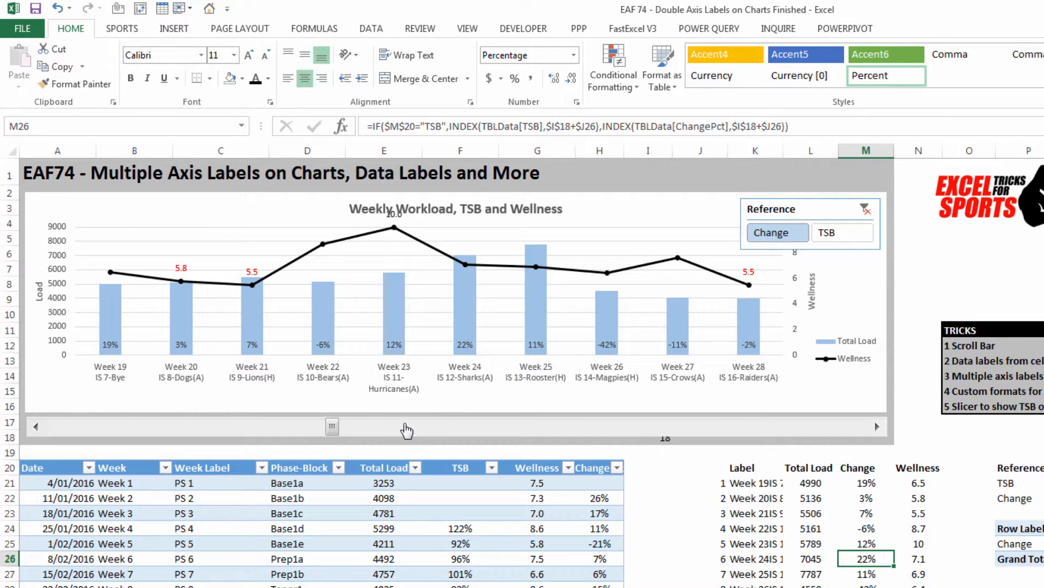
left_click(406, 429)
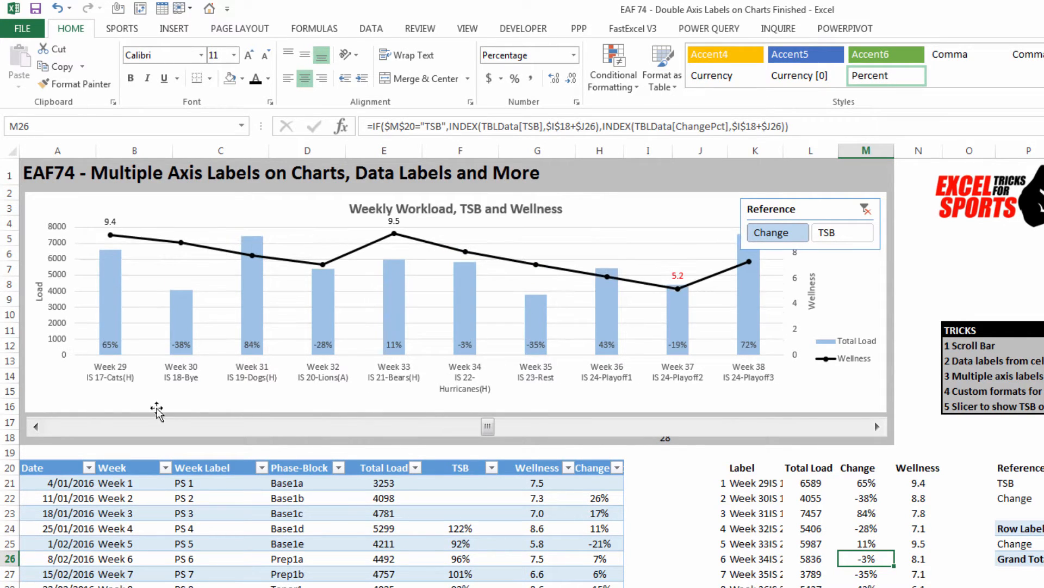
left_click(37, 430)
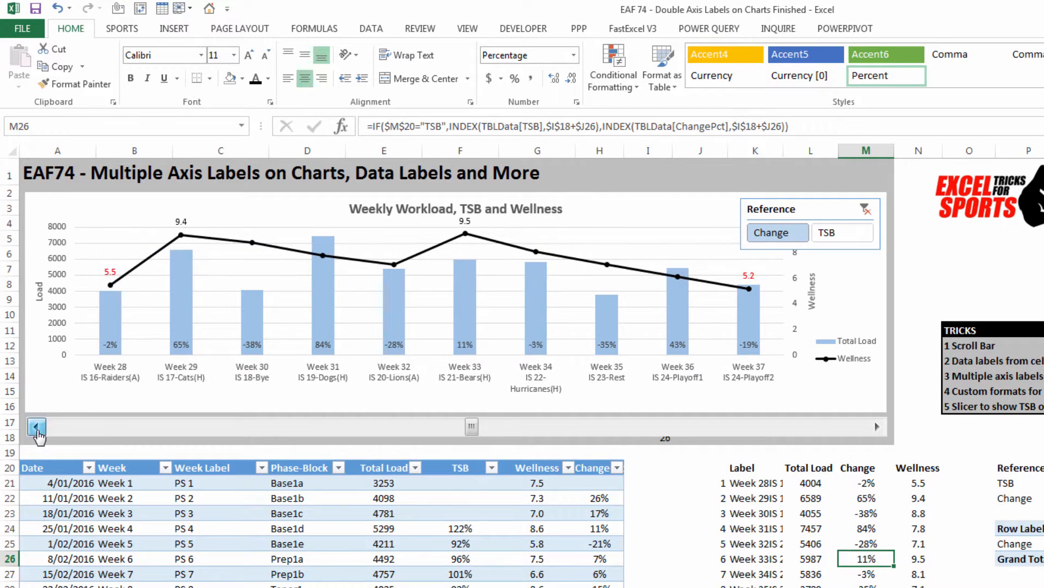
left_click(36, 427)
left_click(36, 427)
left_click(36, 427)
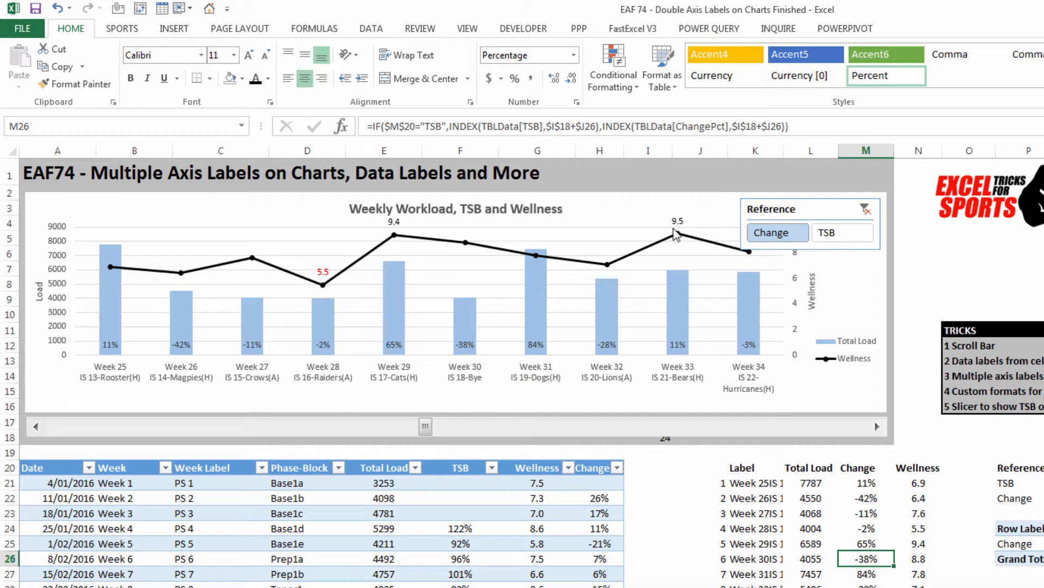
Step: Switch the Reference slicer to TSB and back to Change to compare the chart's column labels
left_click(851, 236)
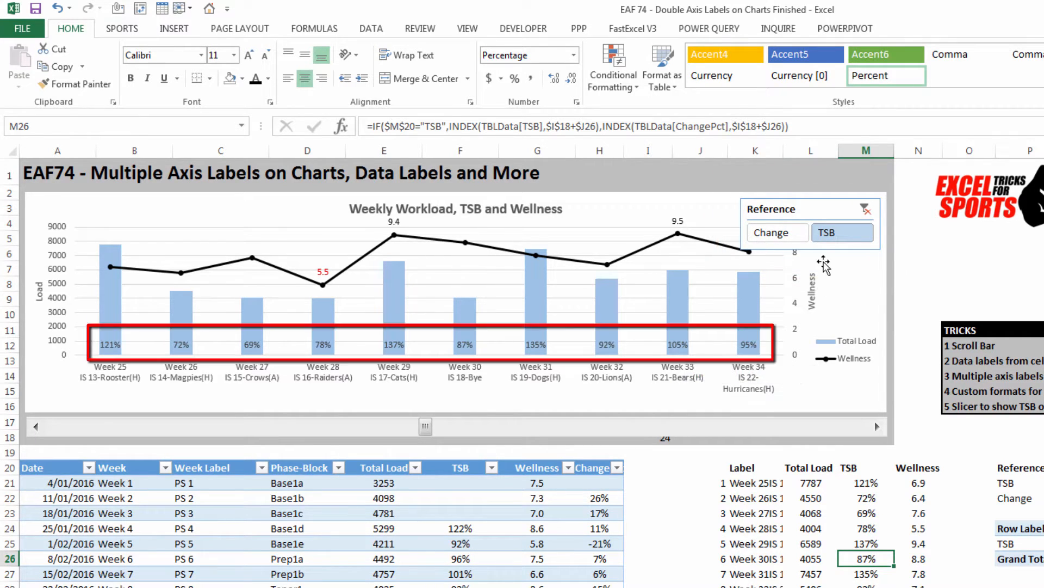
left_click(799, 239)
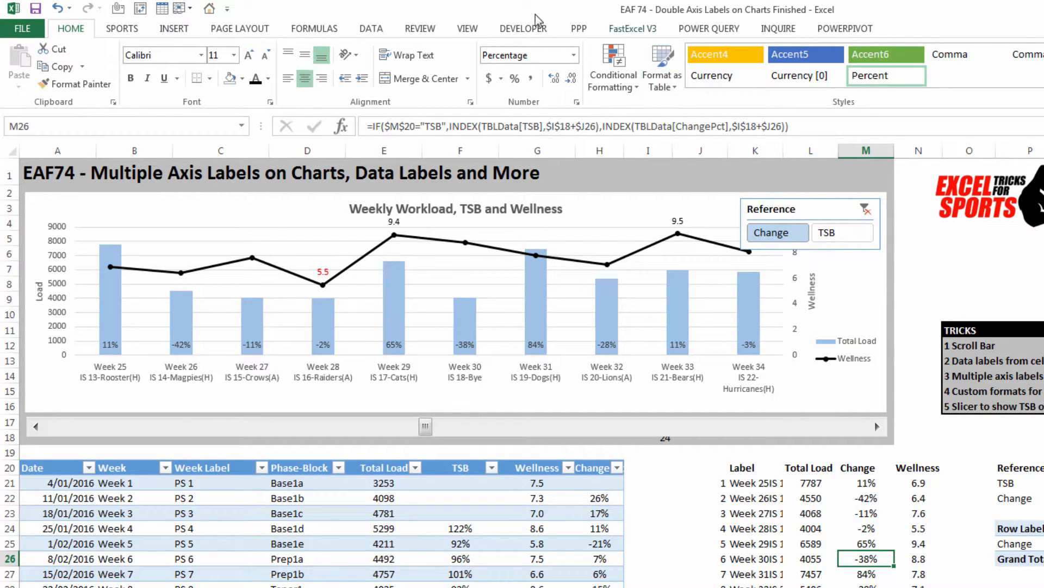
Step: Switch to the EAF 74 - Double Axis Labels on Charts workbook and convert A10:H62 into a table with headers
key("alt+Tab")
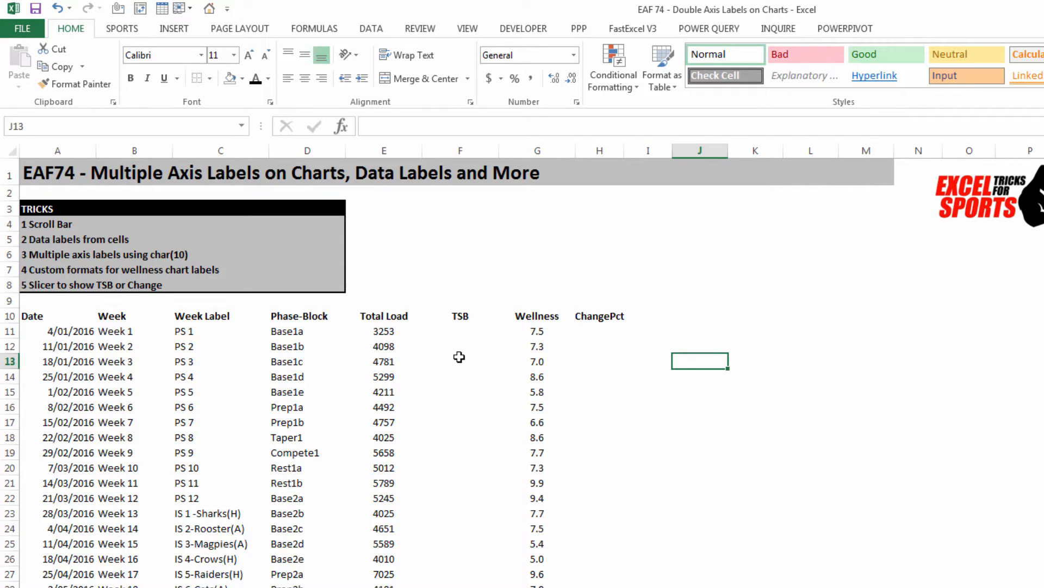
left_click(456, 391)
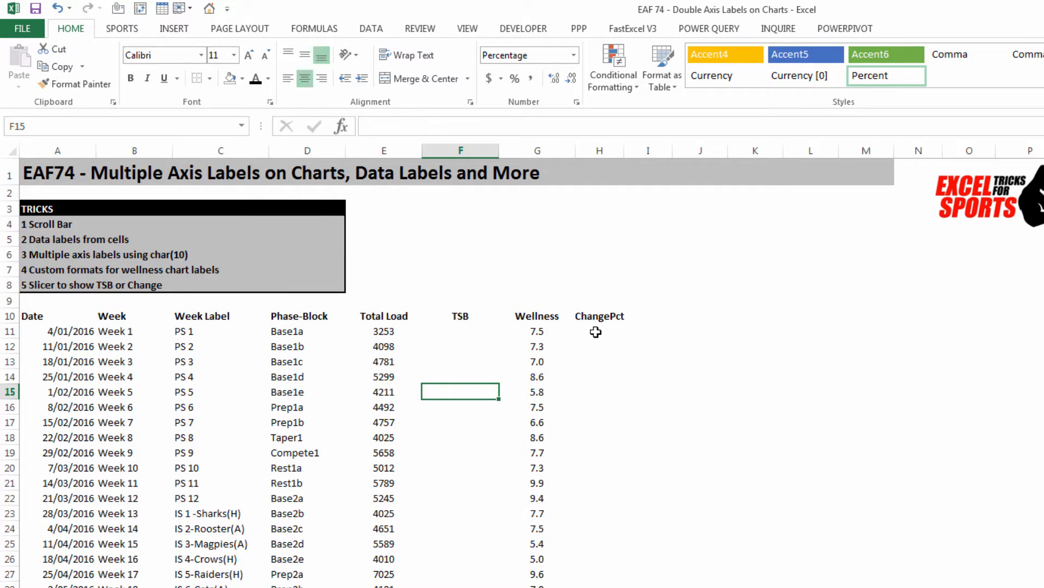
left_click(129, 359)
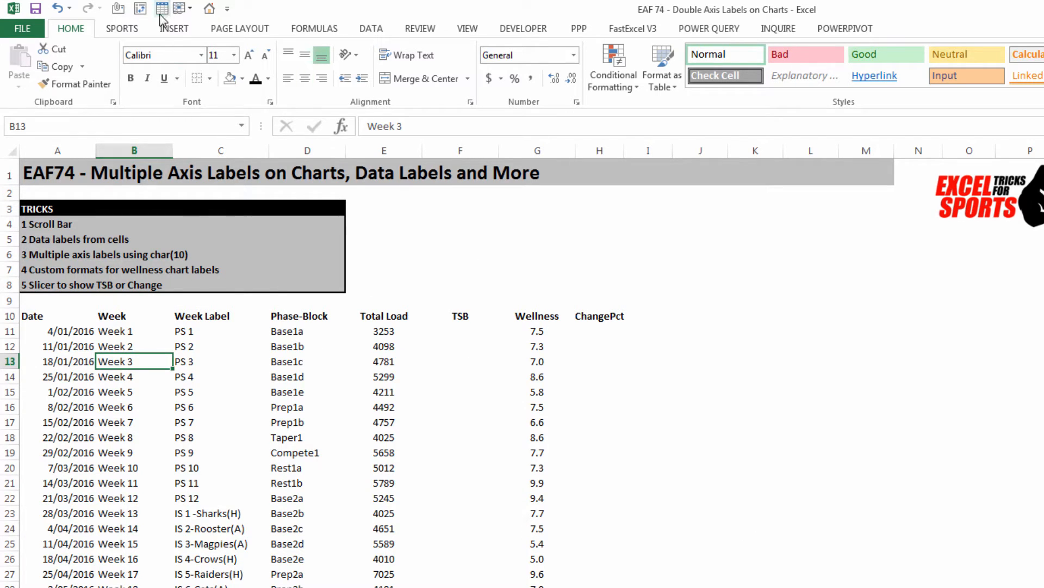
left_click(168, 32)
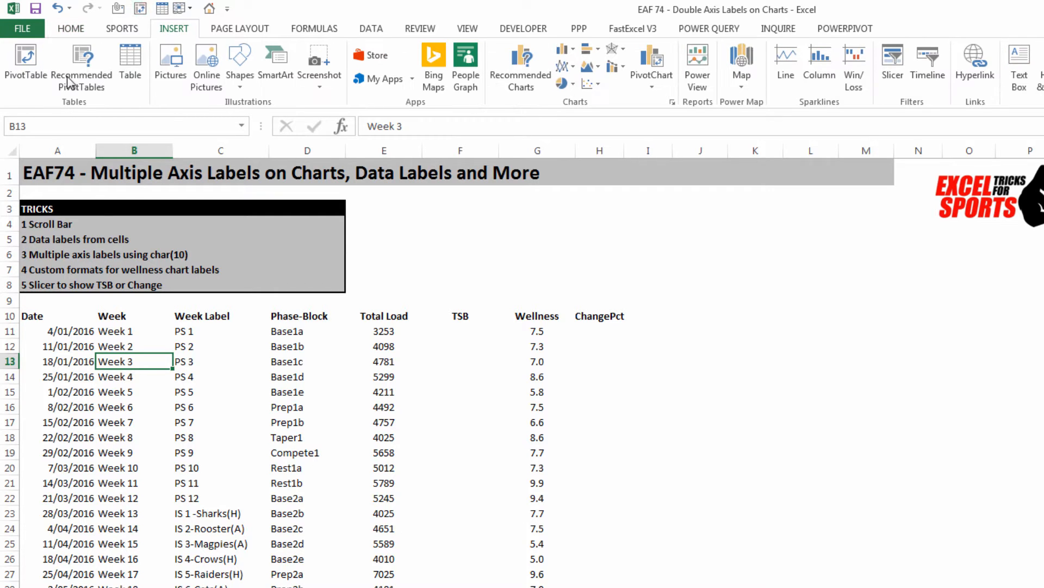
left_click(131, 64)
scroll(701, 412, "up", 3)
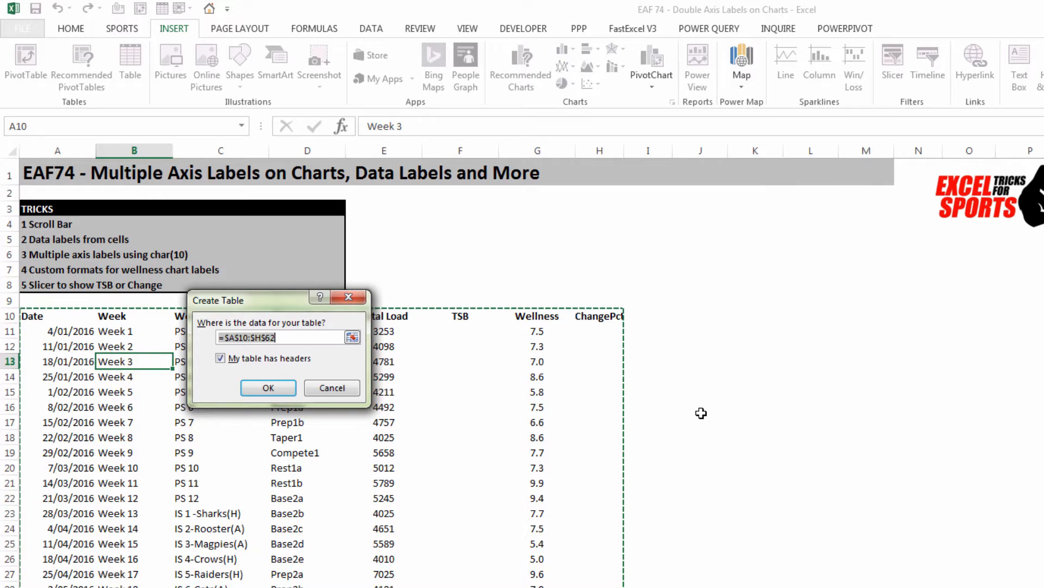
scroll(701, 413, "down", 14)
scroll(701, 413, "up", 14)
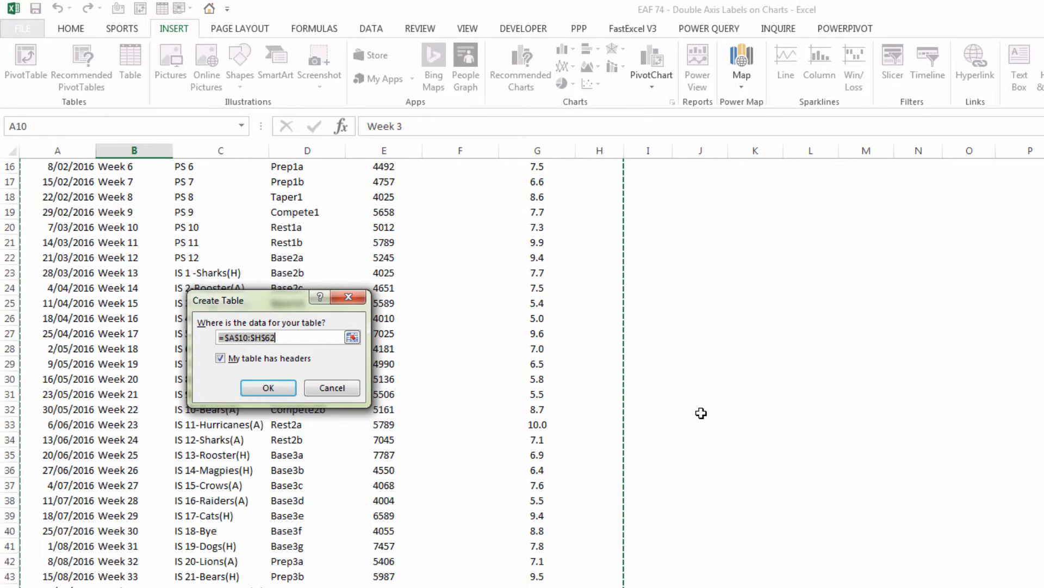
left_click(268, 388)
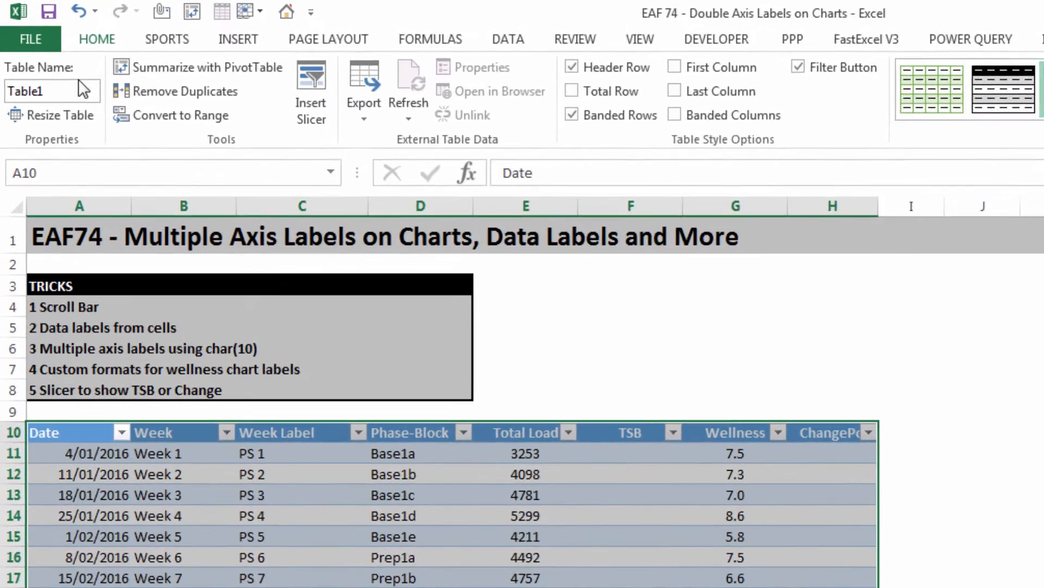
Step: Name the new table TBLData
left_click(51, 63)
type("TBLD")
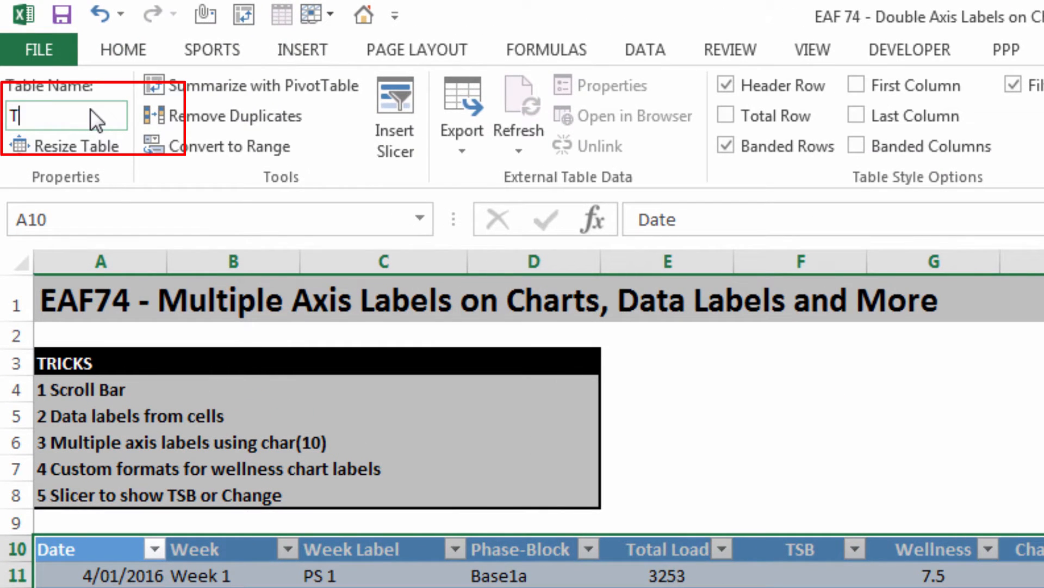
type("ata")
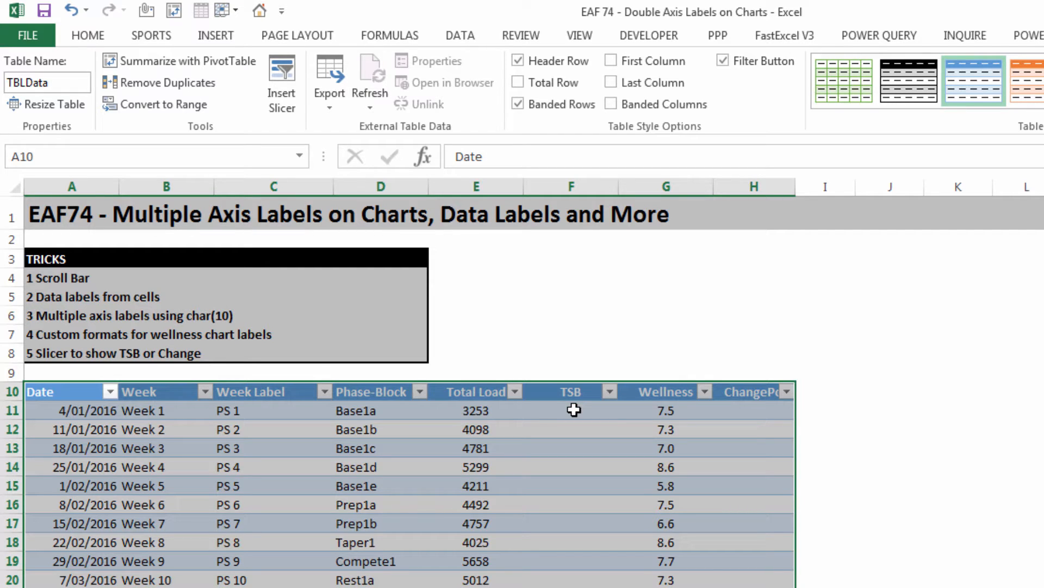
Step: Fill the TSB column by entering =[@[Total Load]]/AVERAGE(E11:E14) in cell F14
left_click(569, 488)
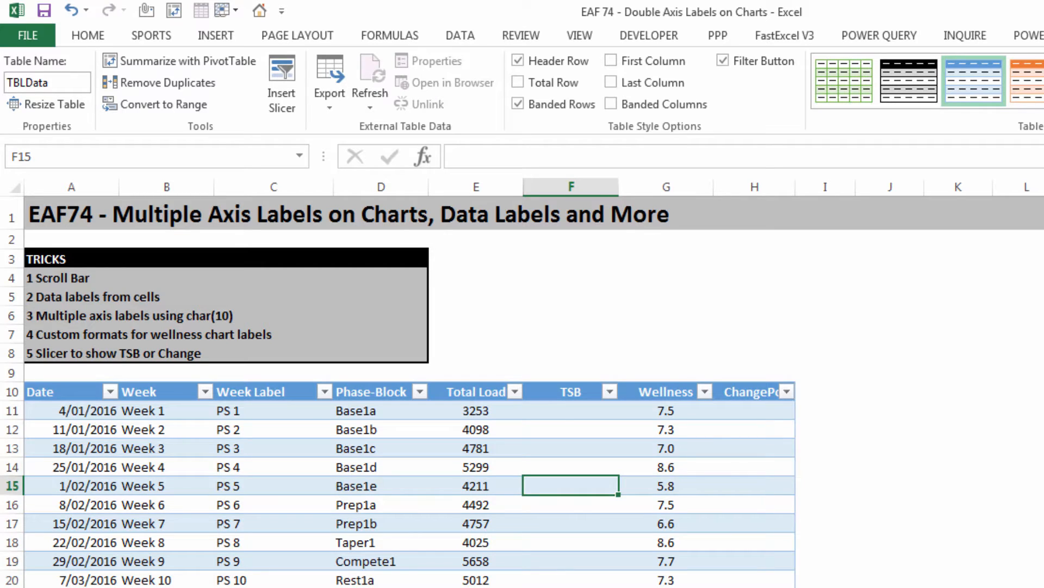
left_click(566, 470)
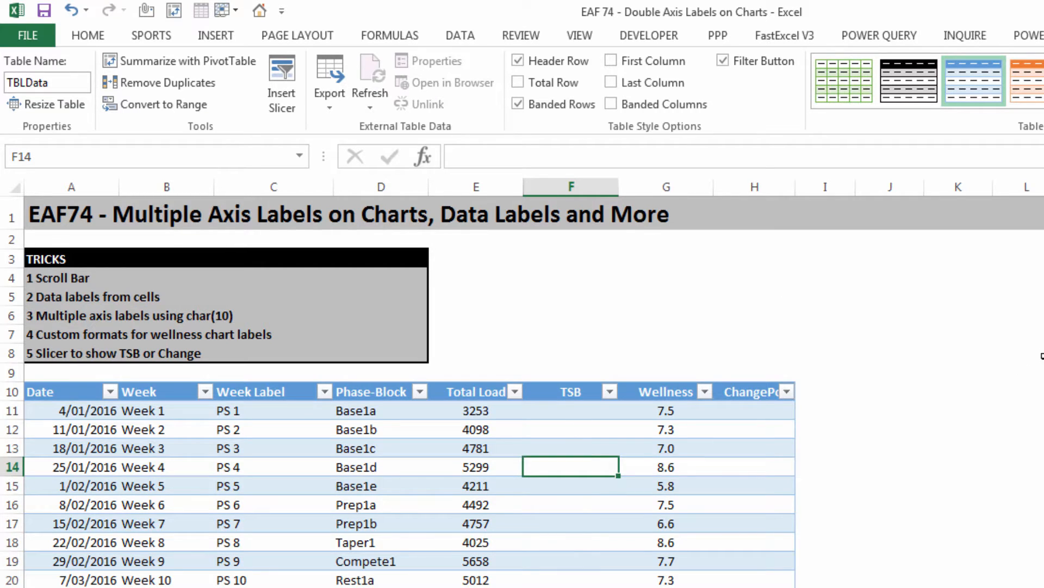
type("=")
left_click(474, 467)
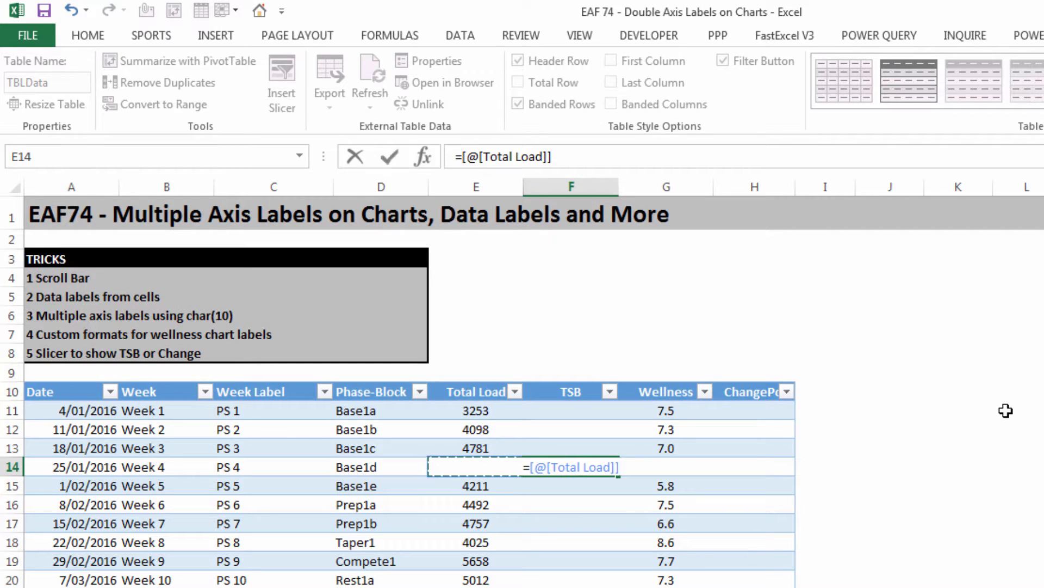
type("/aver")
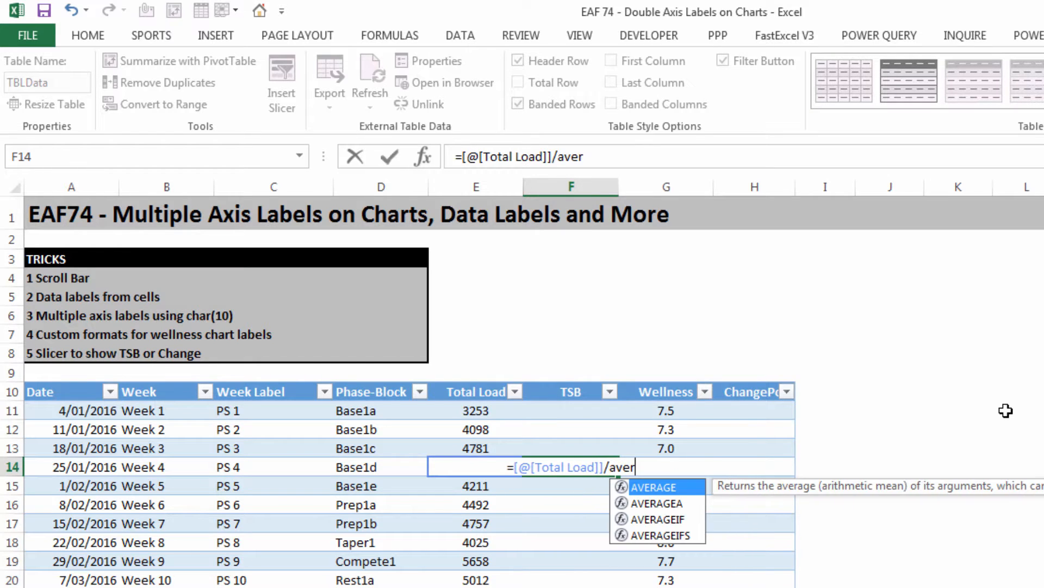
key("Tab")
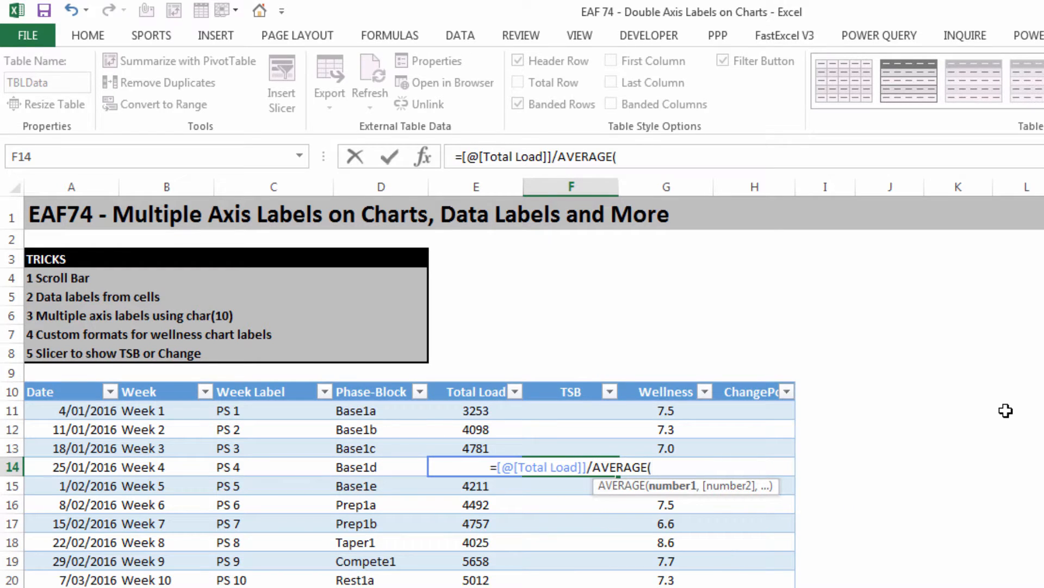
left_click_drag(468, 413, 469, 463)
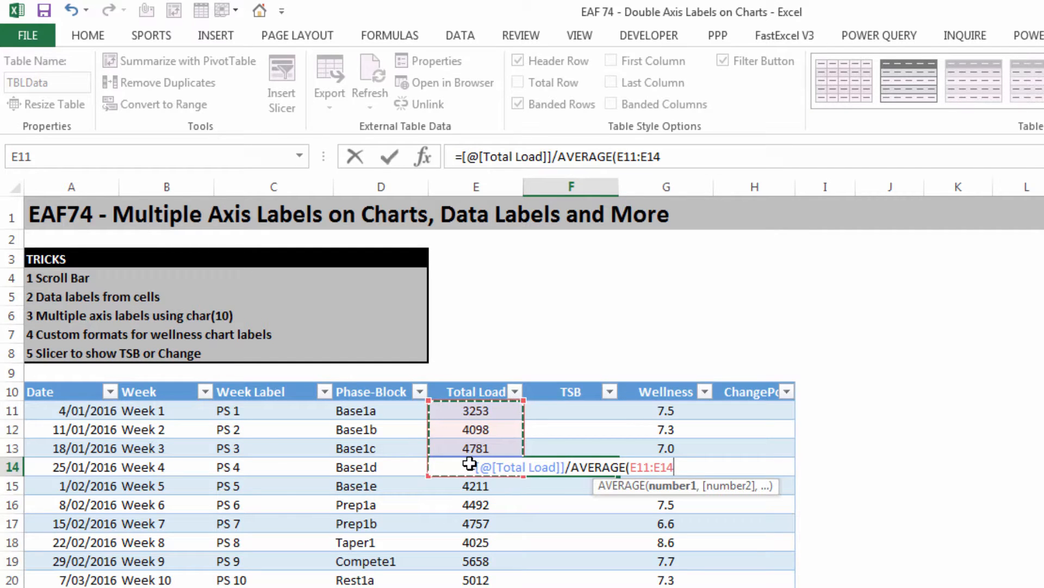
type(")")
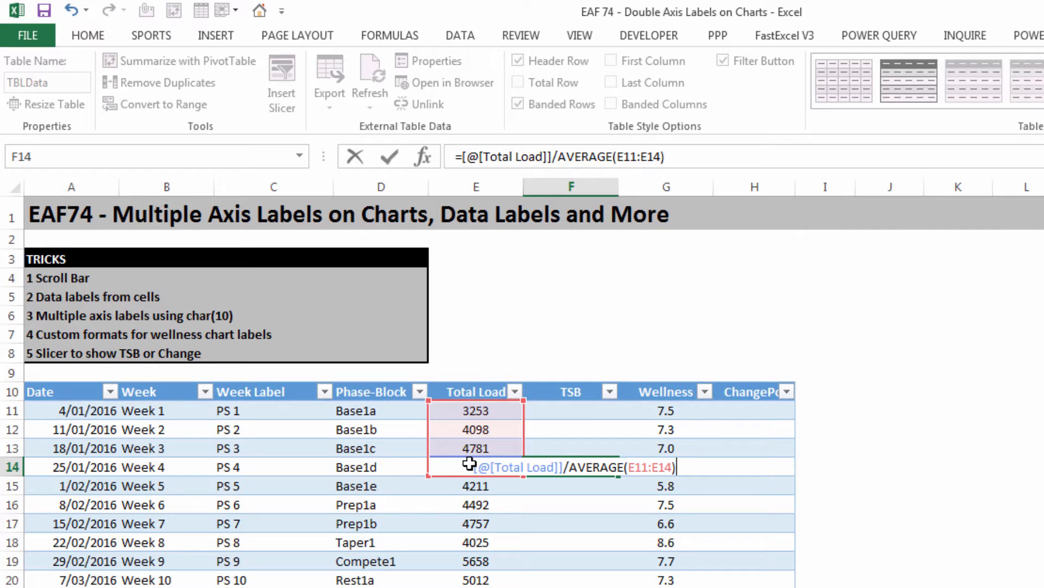
key("Return")
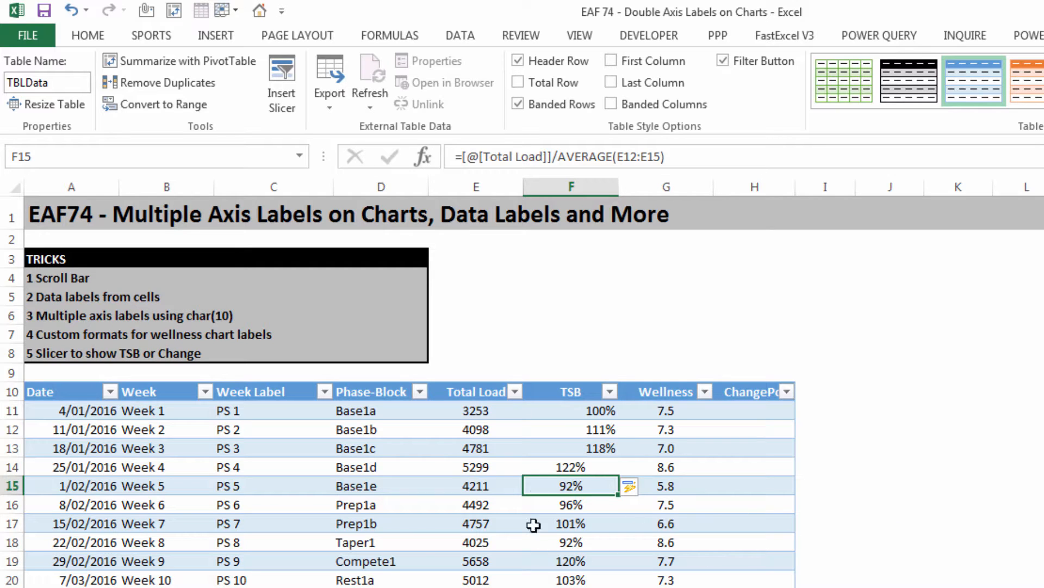
Step: Inspect the TSB formula in cell F11 and the cells its average refers to
left_click(563, 413)
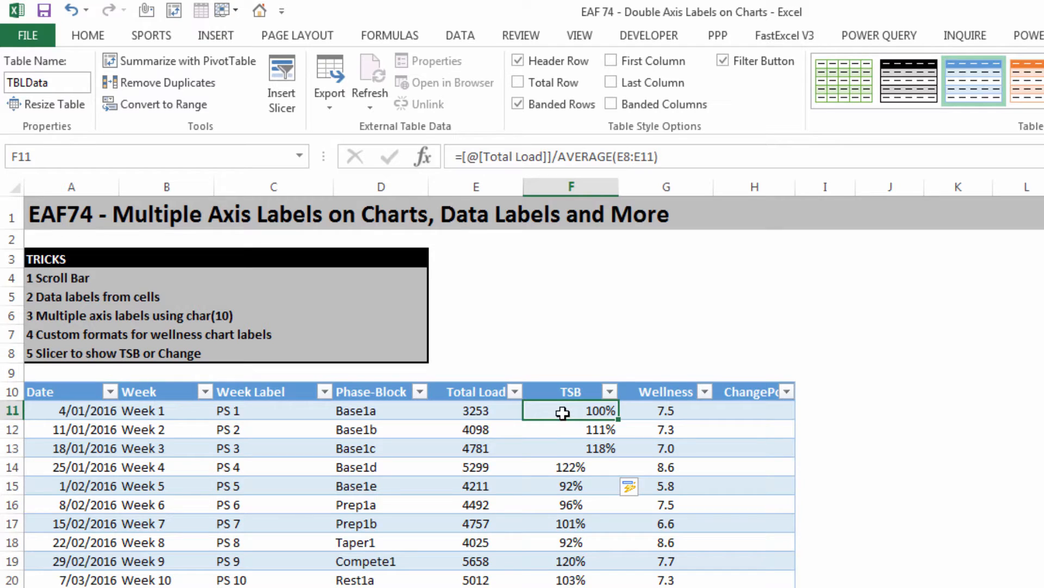
left_click(692, 157)
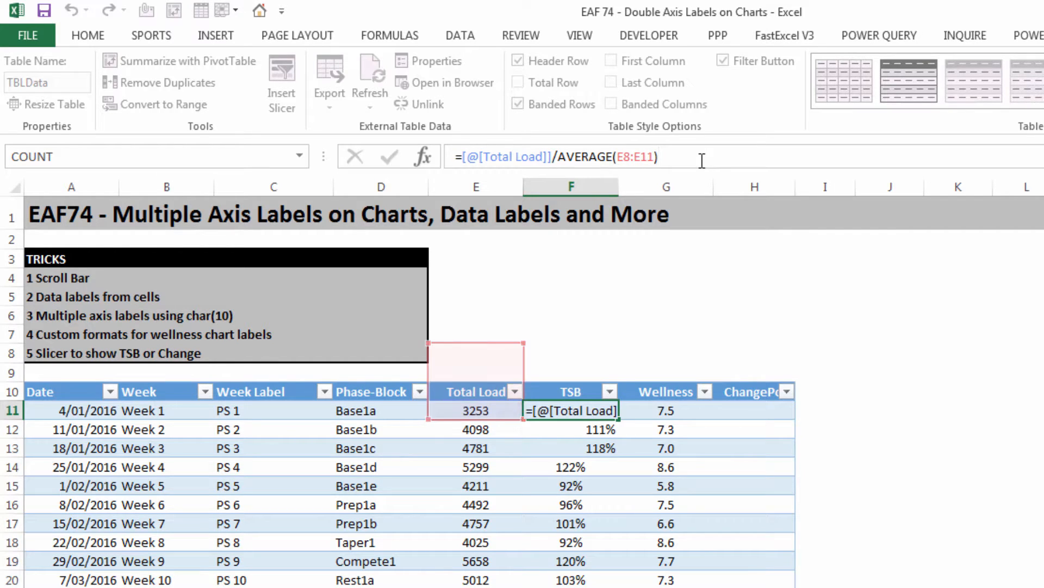
key("Return")
Step: Center the values in the table's TSB column
left_click_drag(542, 413, 571, 586)
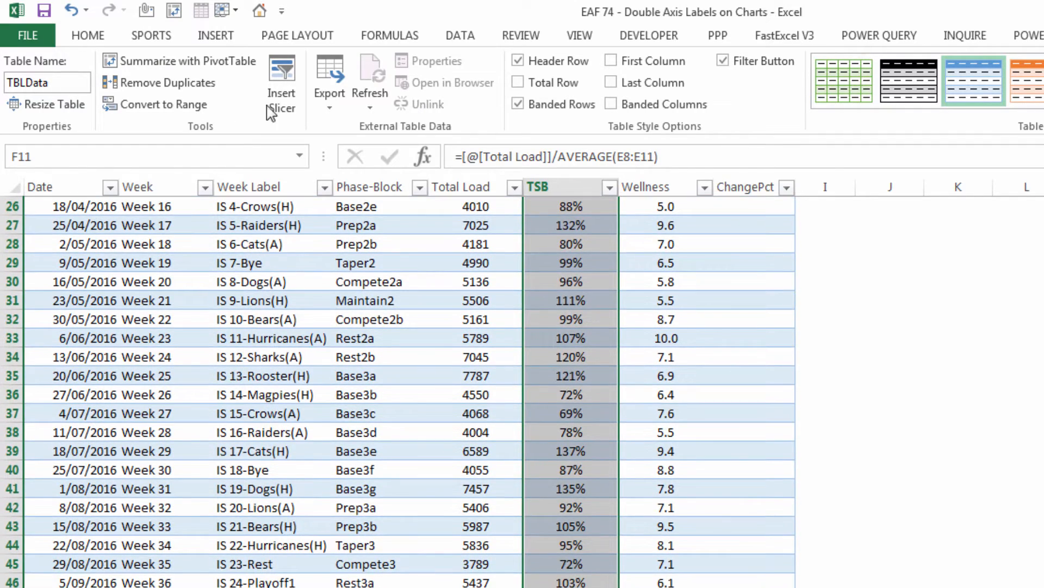
left_click(379, 98)
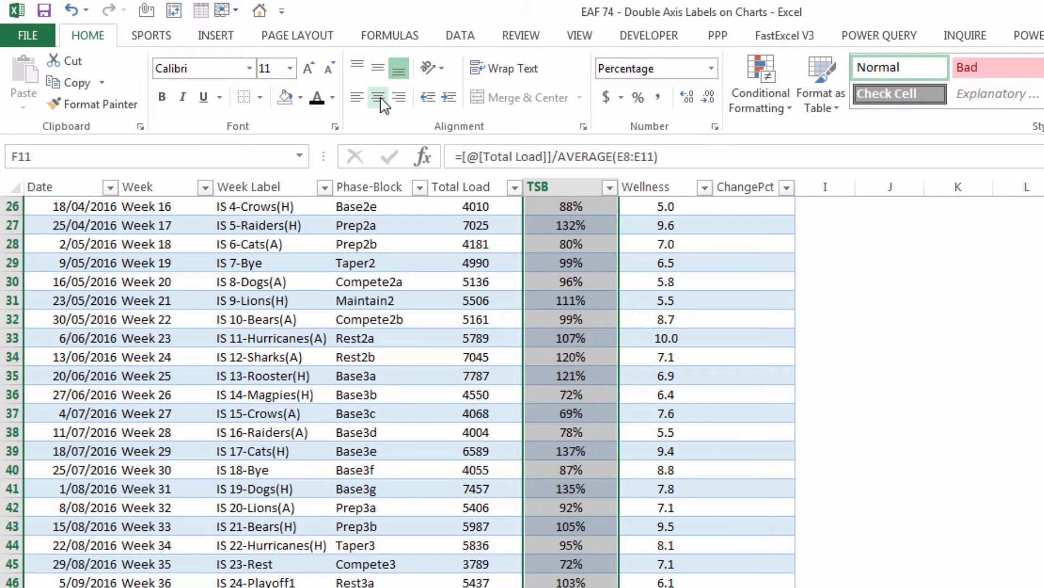
scroll(618, 484, "up", 9)
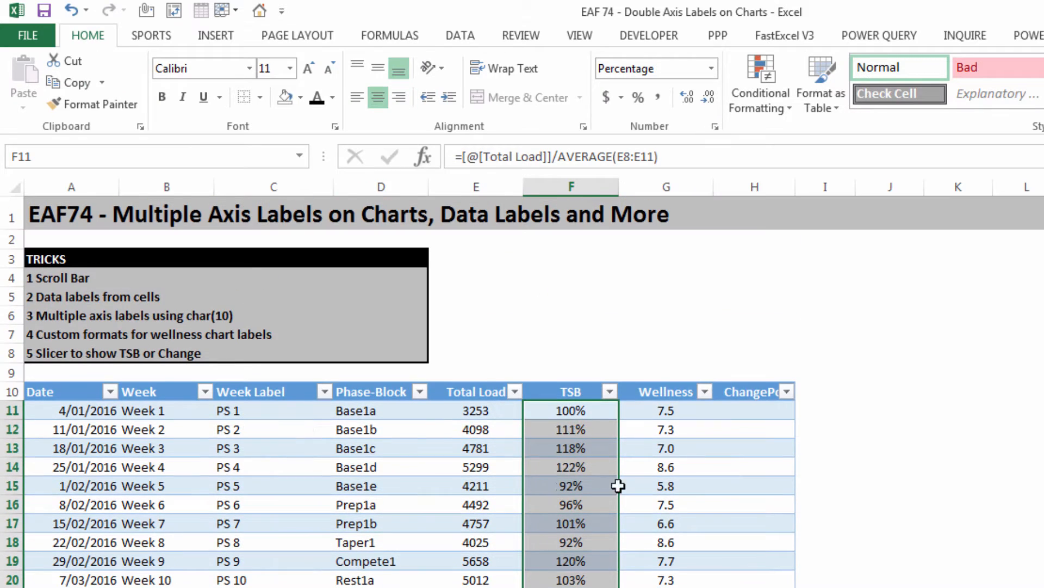
Step: Fill the ChangePct column by entering =([@[Total Load]]-E11)/E11 in cell H12
left_click(752, 429)
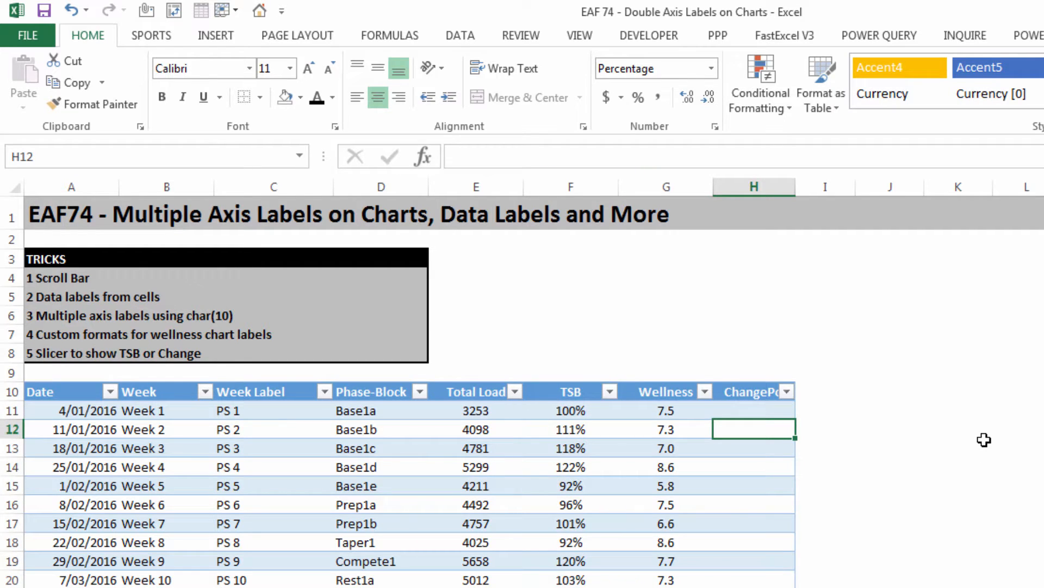
type("=")
left_click(492, 431)
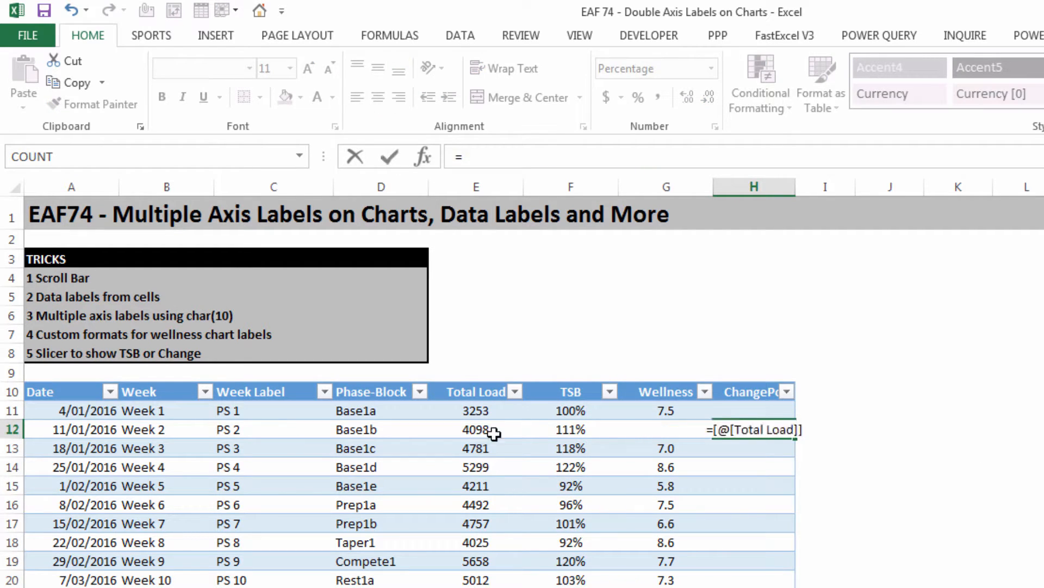
type("-")
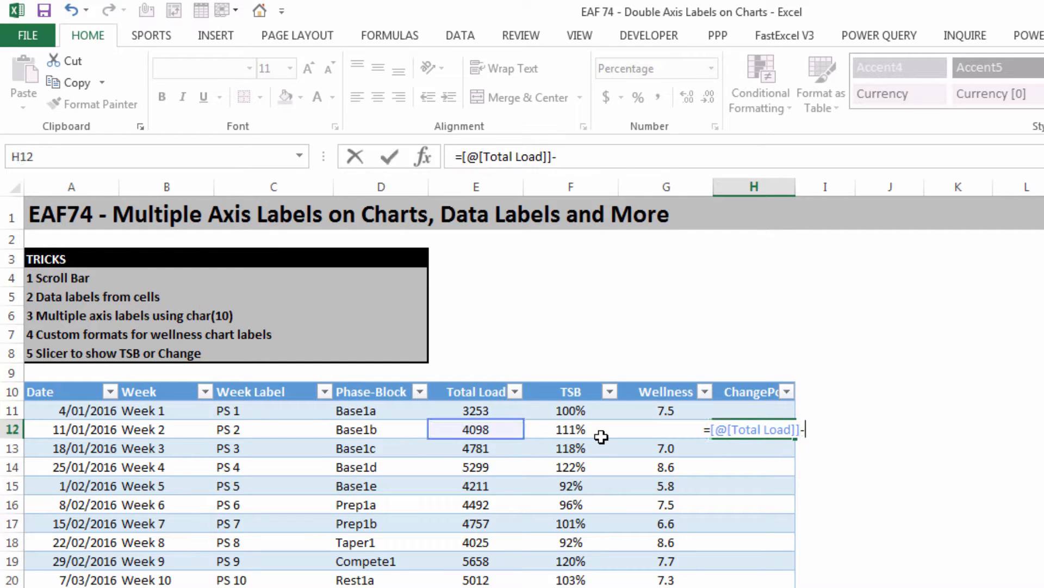
left_click(486, 411)
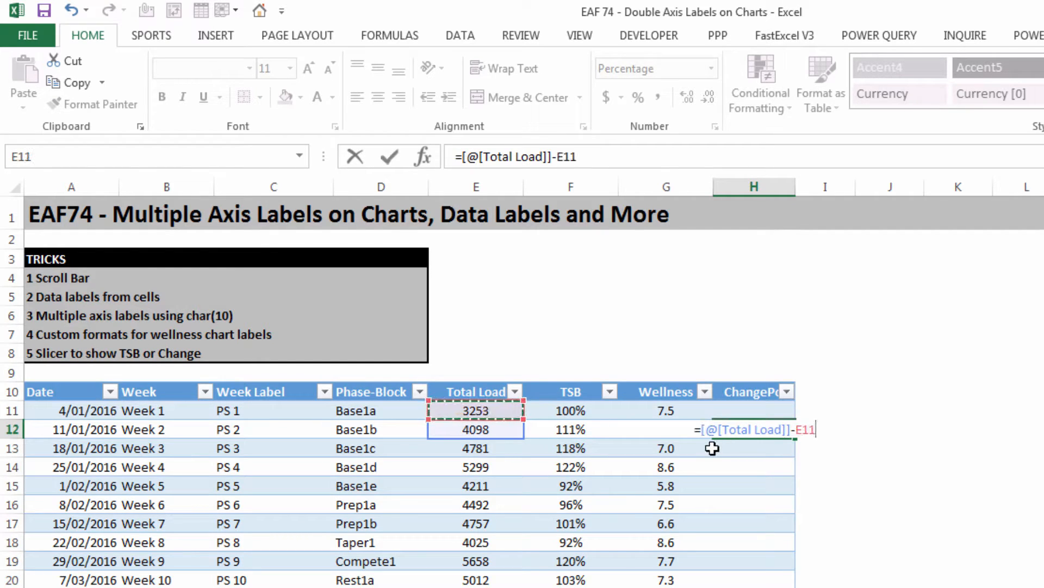
type(")")
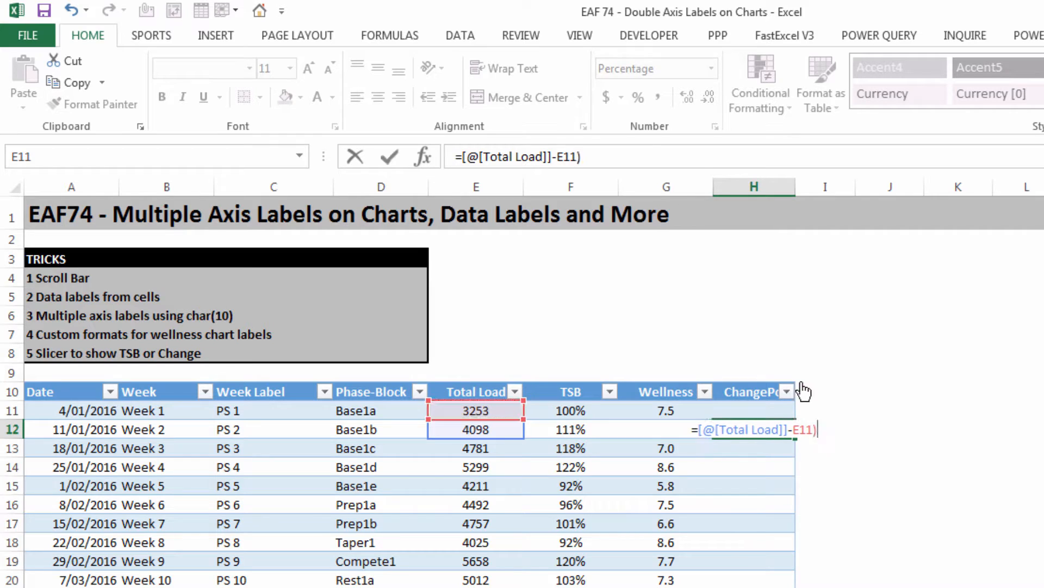
left_click(461, 157)
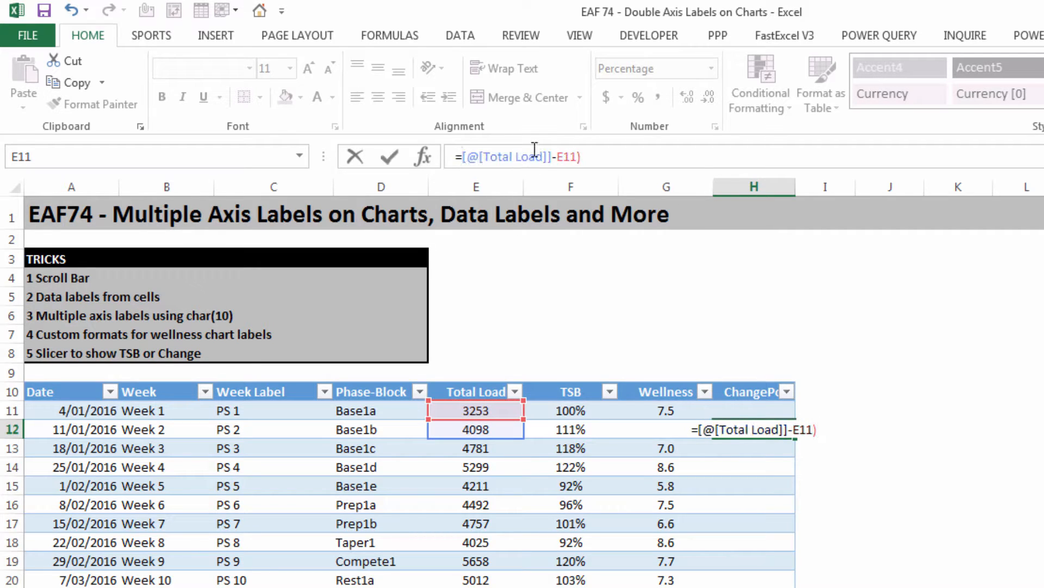
type("(")
left_click(601, 155)
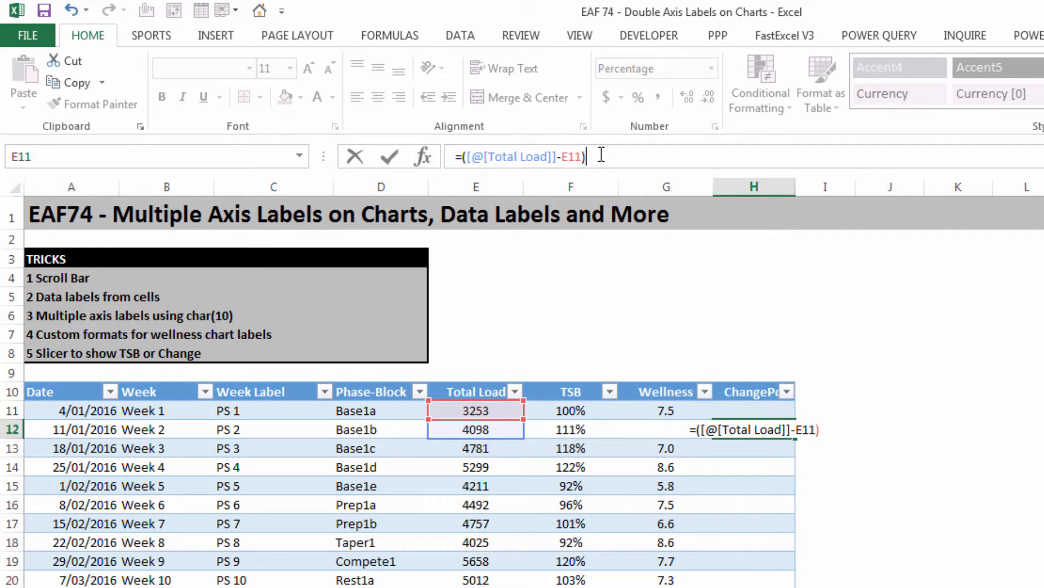
type("/")
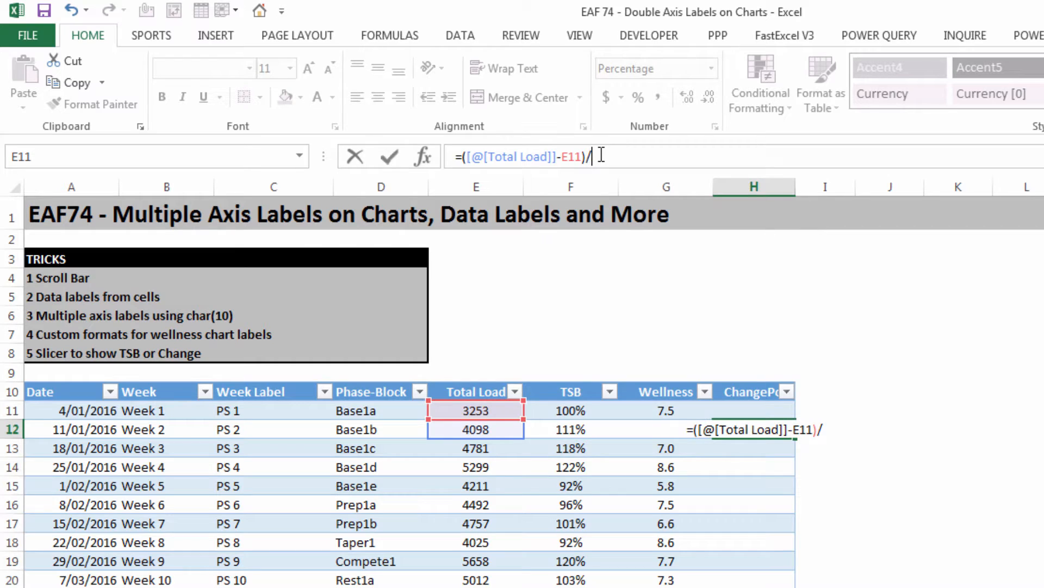
left_click(482, 411)
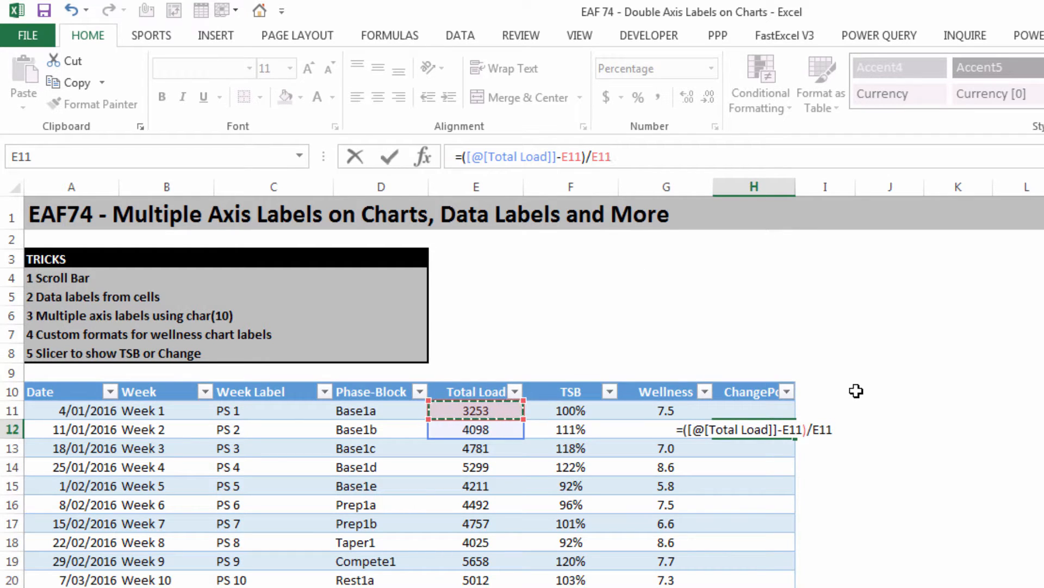
key("Return")
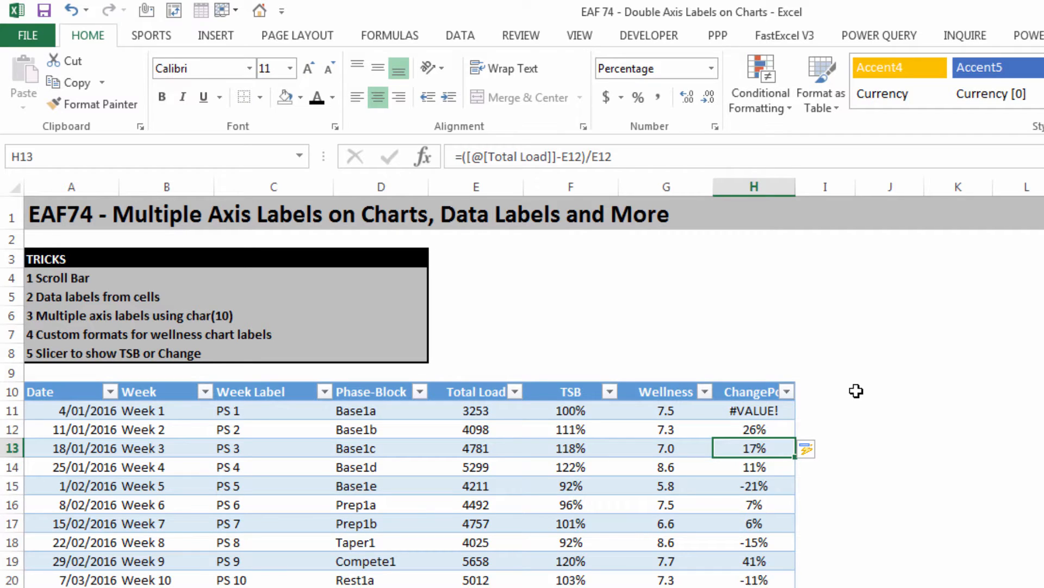
Step: Wrap the ChangePct formula in cell H11 in IFERROR with an empty string "" as the fallback value
left_click(762, 413)
left_click(460, 157)
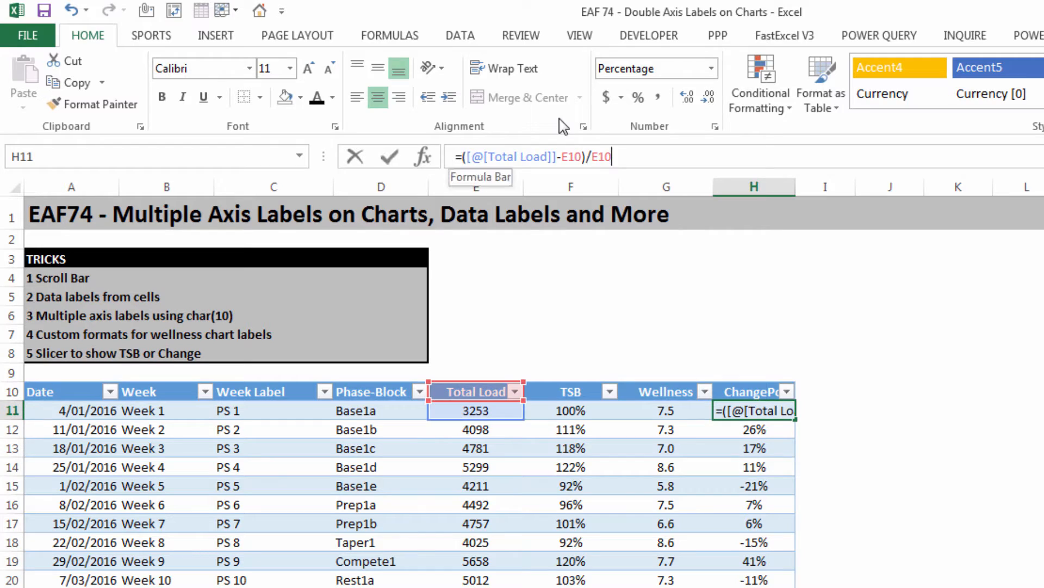
type("iferror(")
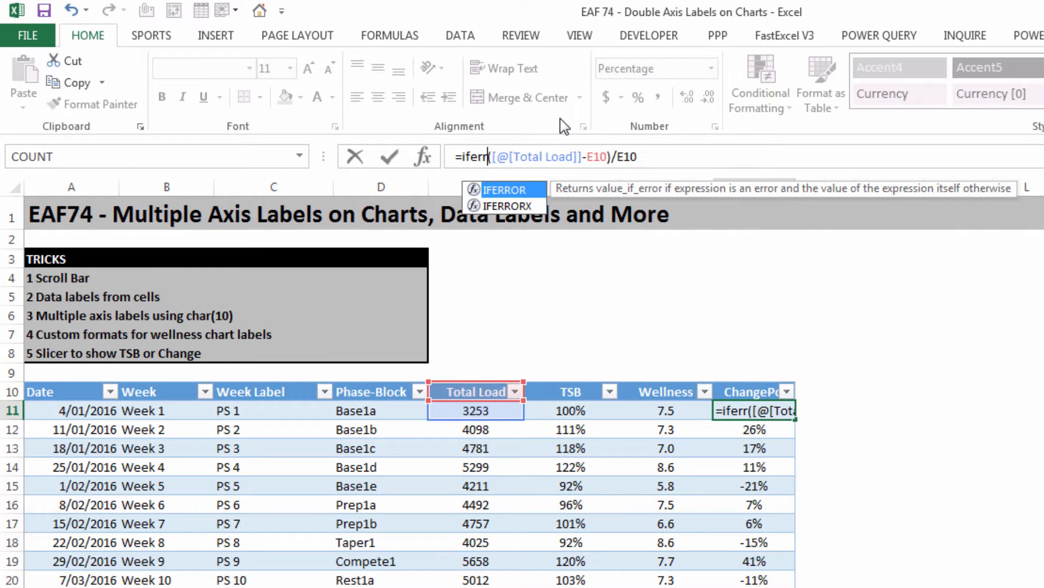
left_click(669, 158)
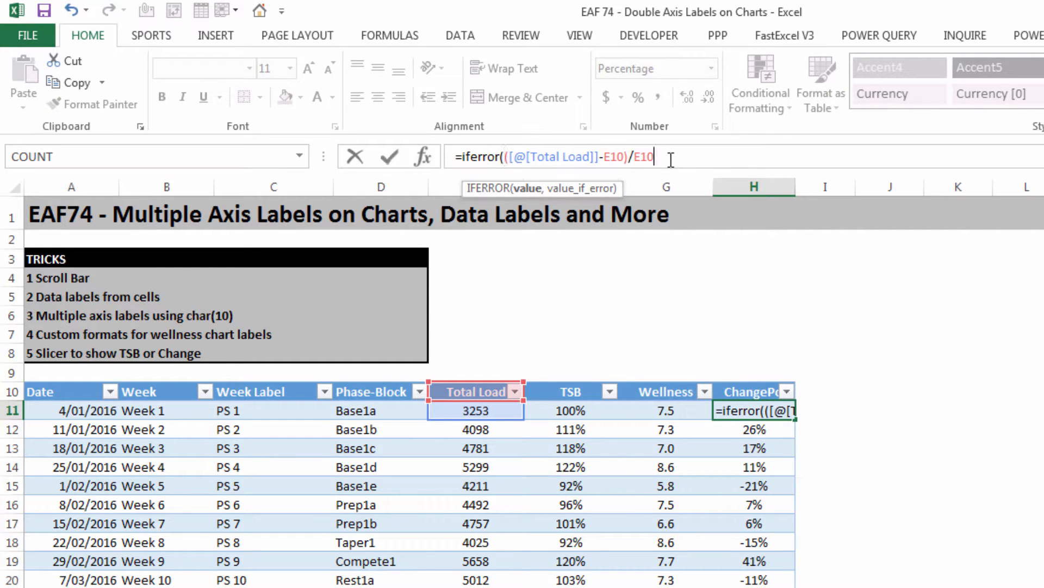
type(",\"\")")
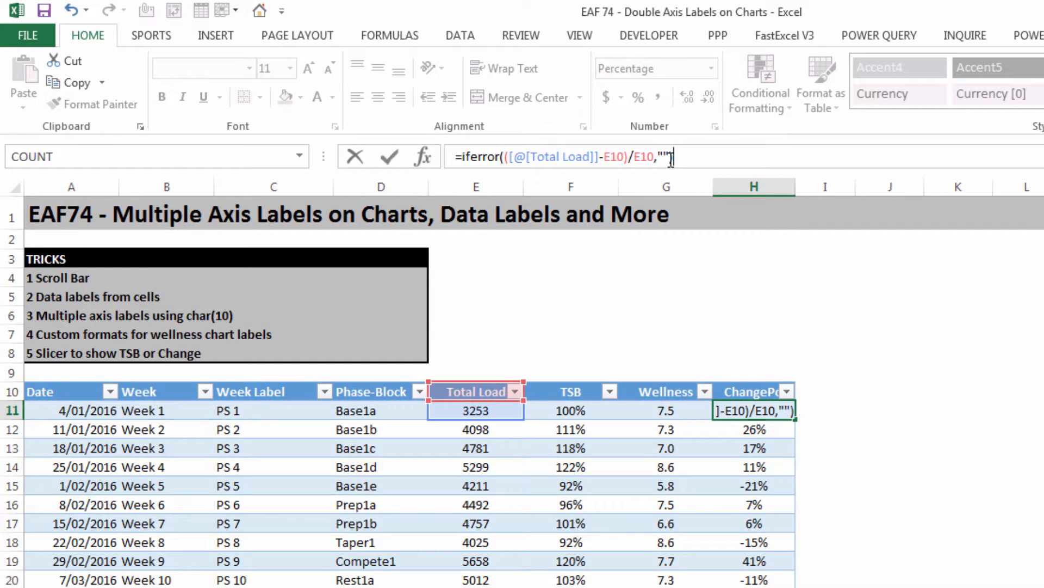
key("Return")
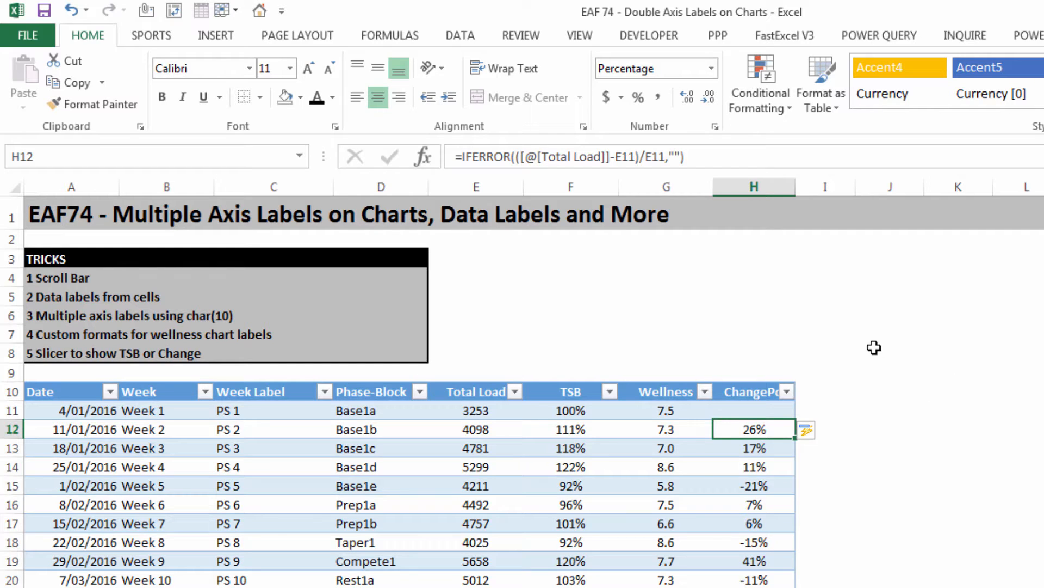
Step: Enter a number series from 1 to 10 in cells J11 to J20, beside the Label column
left_click(878, 388)
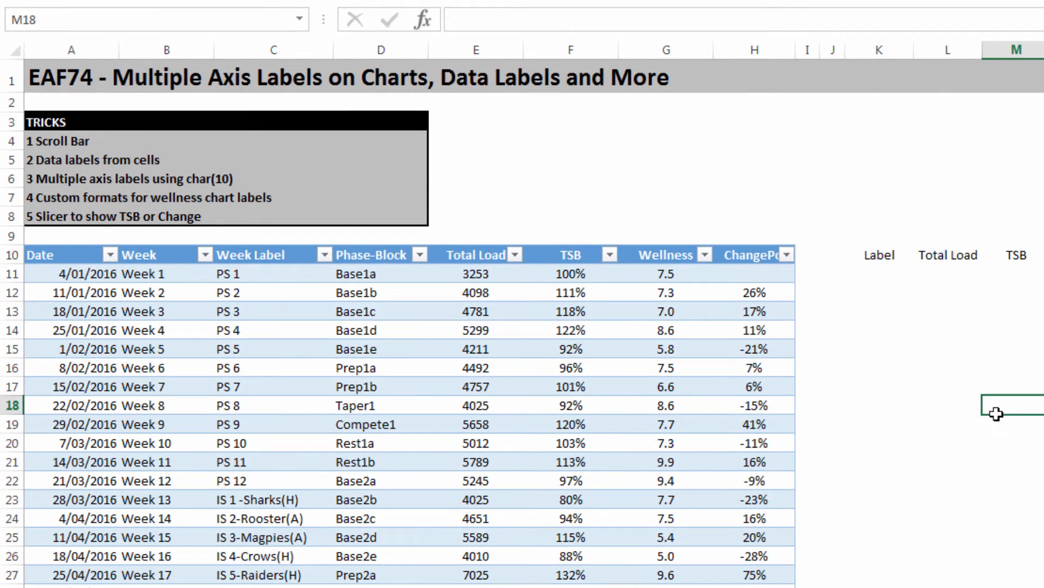
left_click(853, 281)
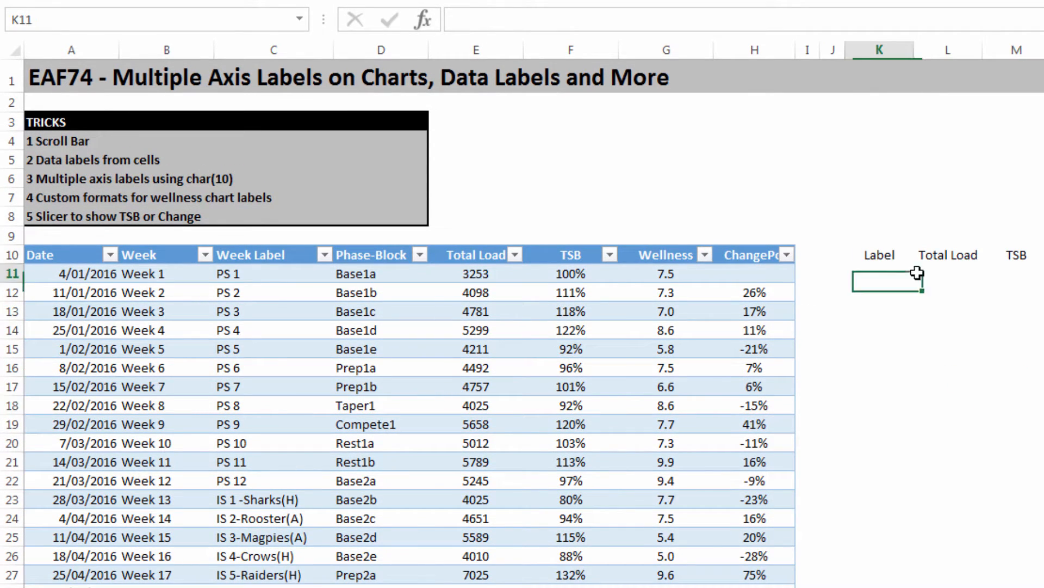
left_click(832, 274)
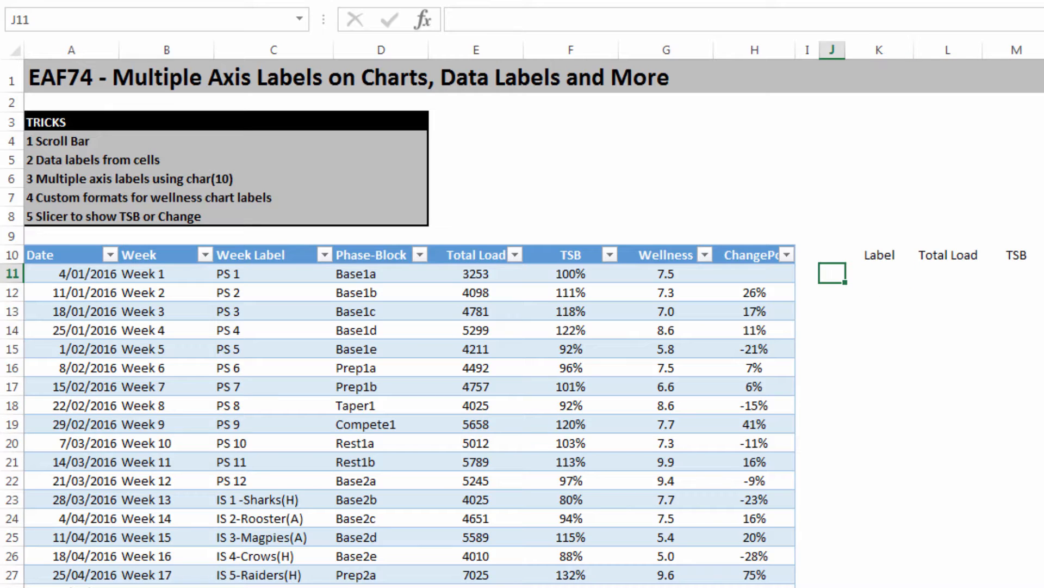
type("1")
key("Return")
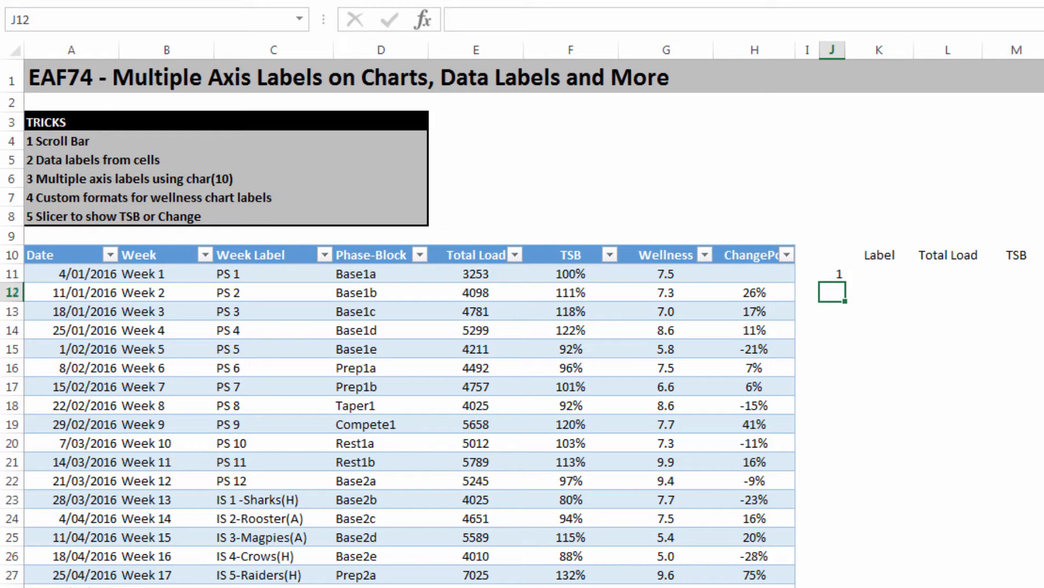
left_click(840, 275)
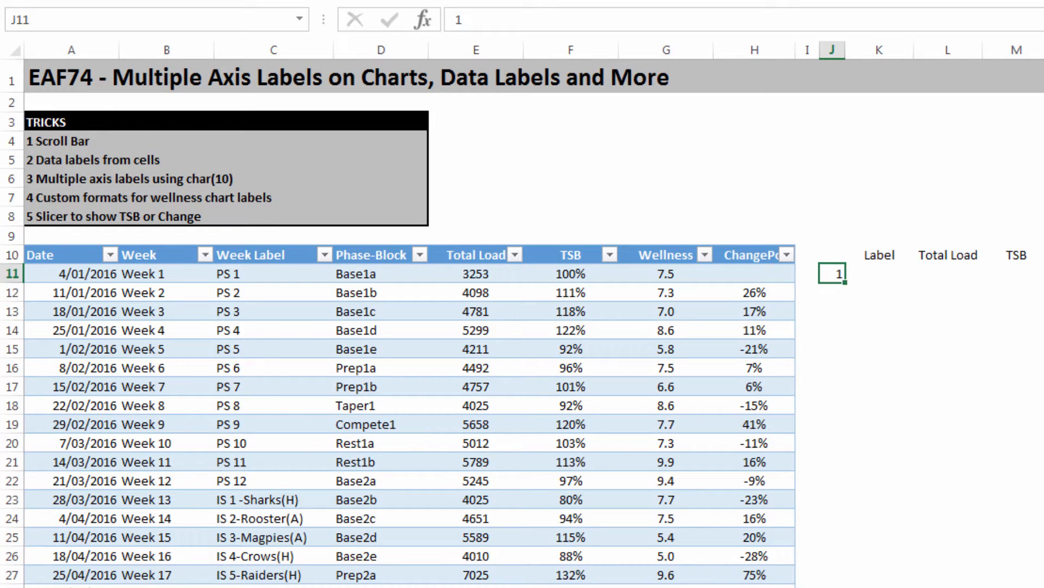
key("Return")
type("2")
key("Return")
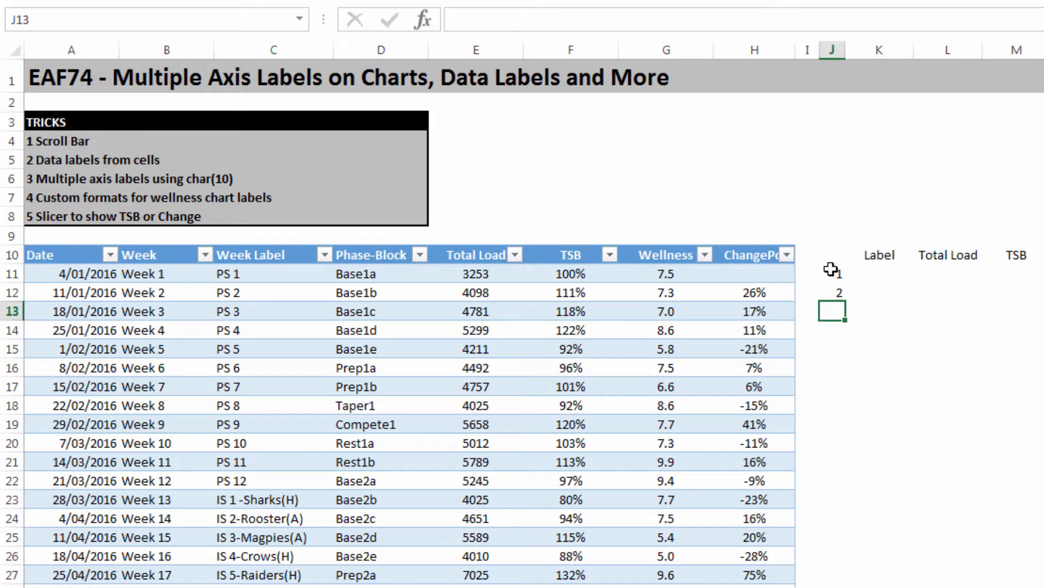
left_click_drag(831, 272, 841, 461)
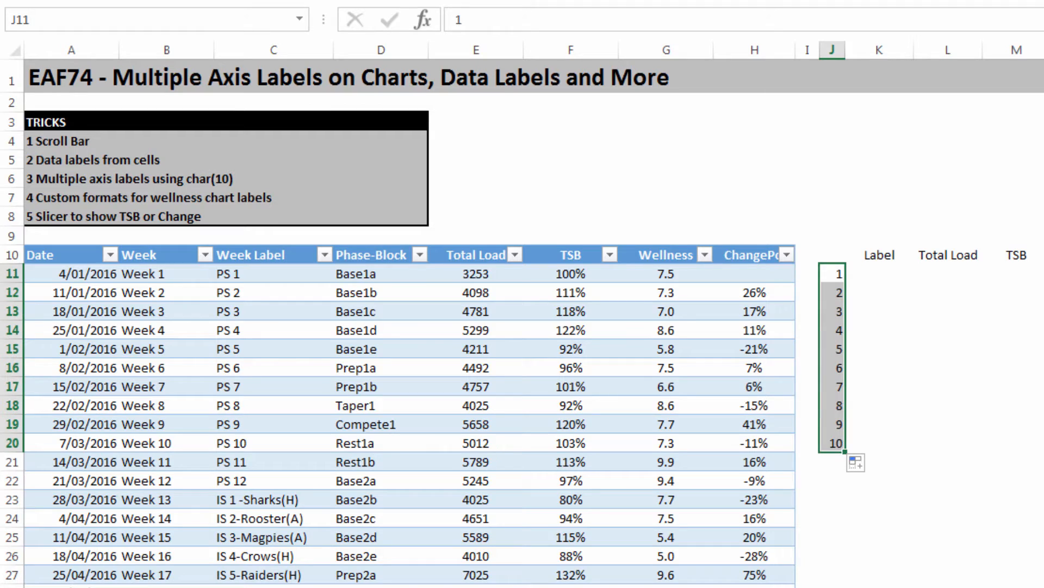
Step: Enter 20 as the starting index number in cell K9, above the Label heading
left_click(880, 274)
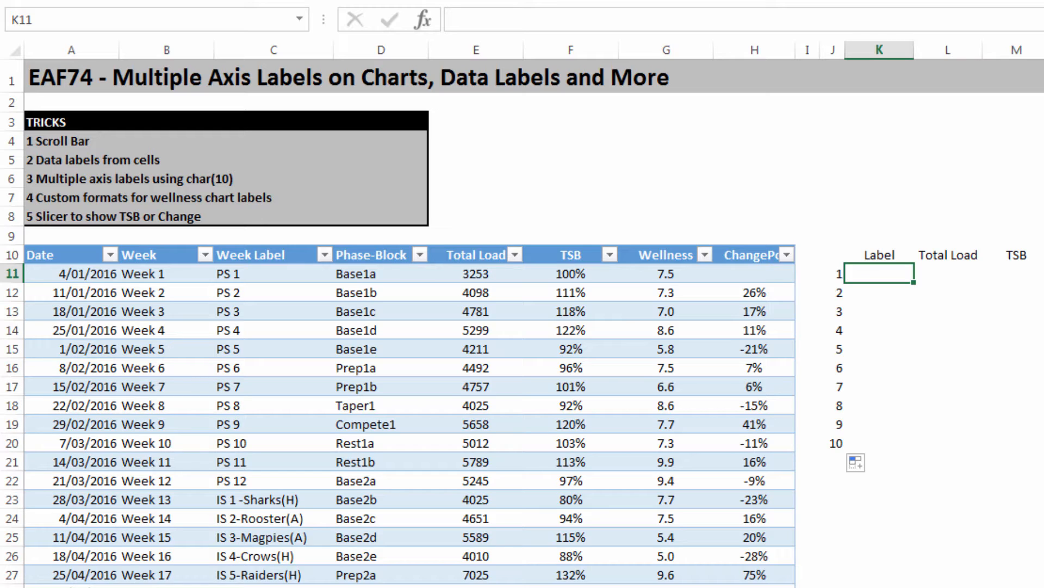
left_click(875, 231)
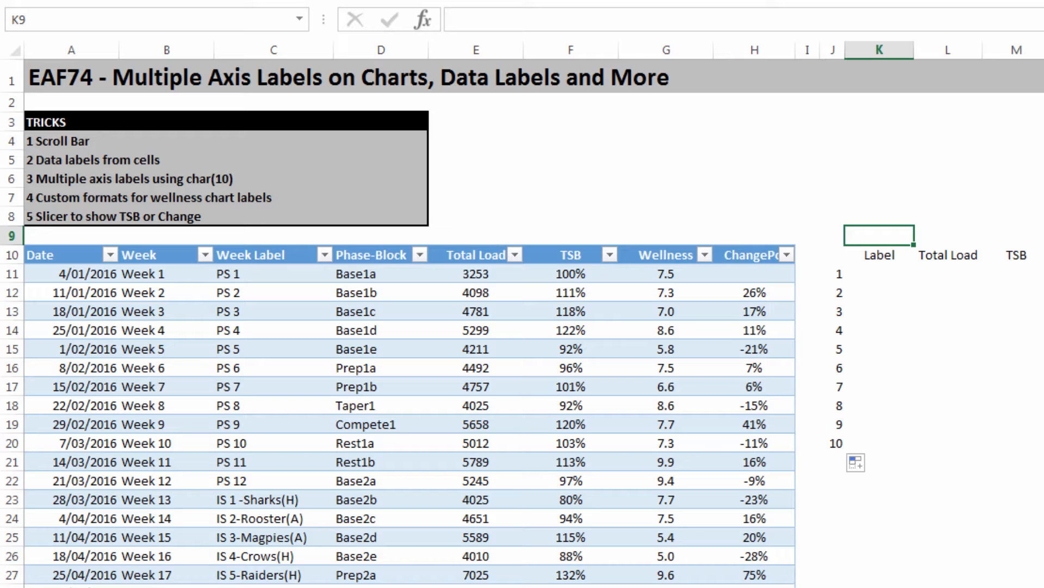
type("20")
key("Return")
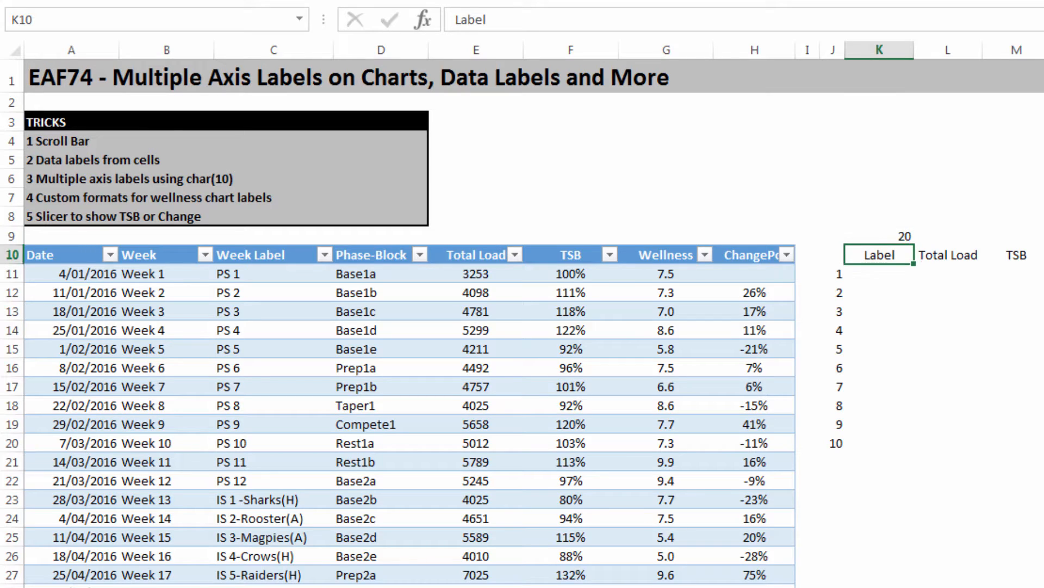
Step: Start an INDEX formula in cell K11 with TBLData[Week Label] as the array
key("Down")
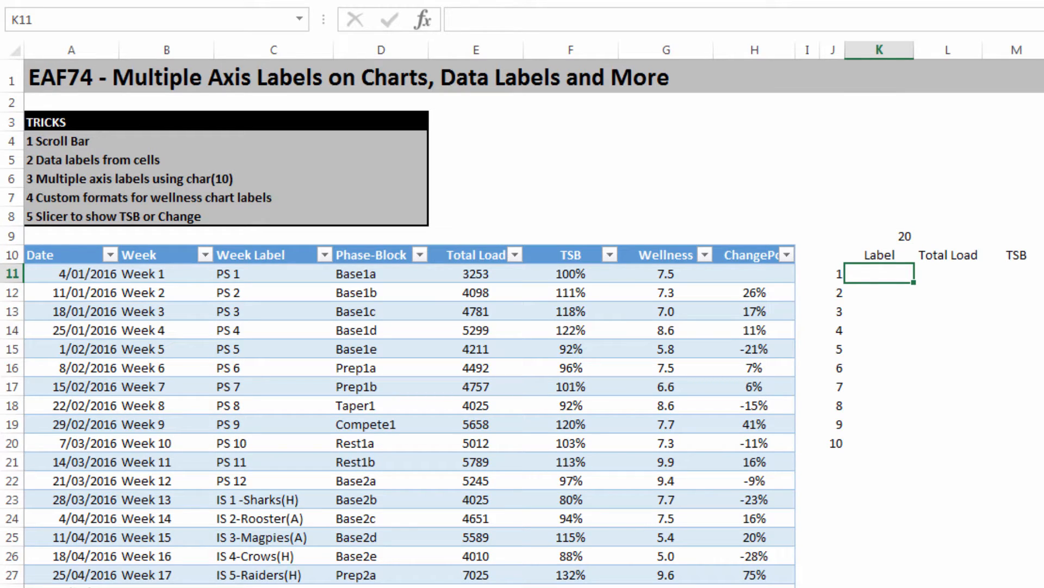
type("=index(")
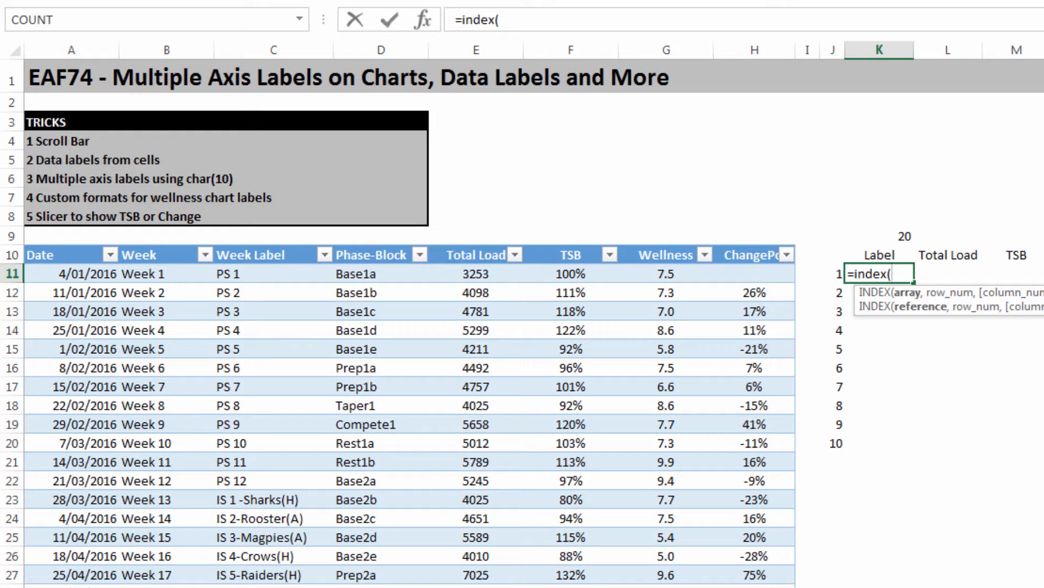
type("tbl")
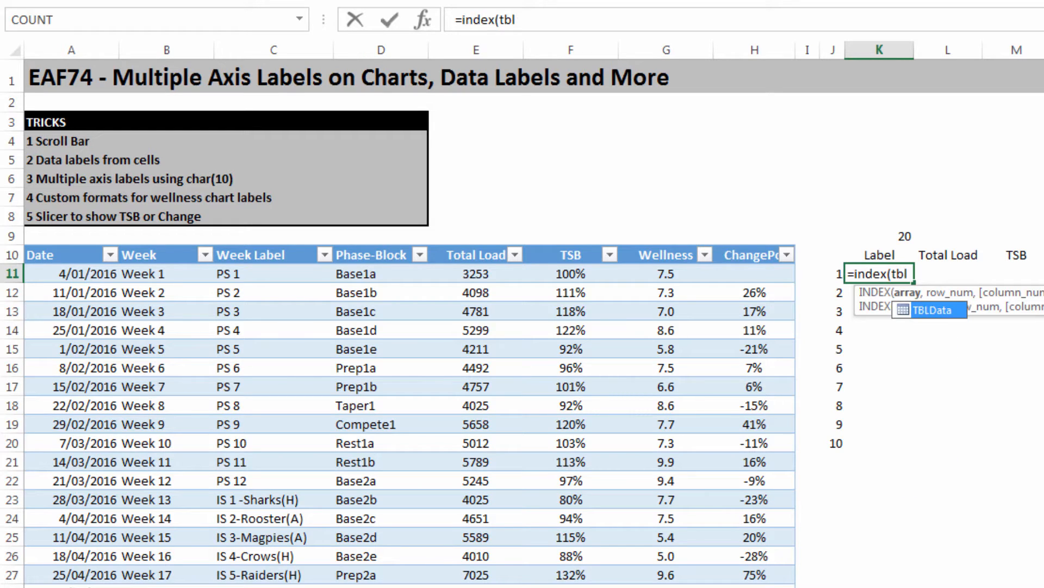
key("Tab")
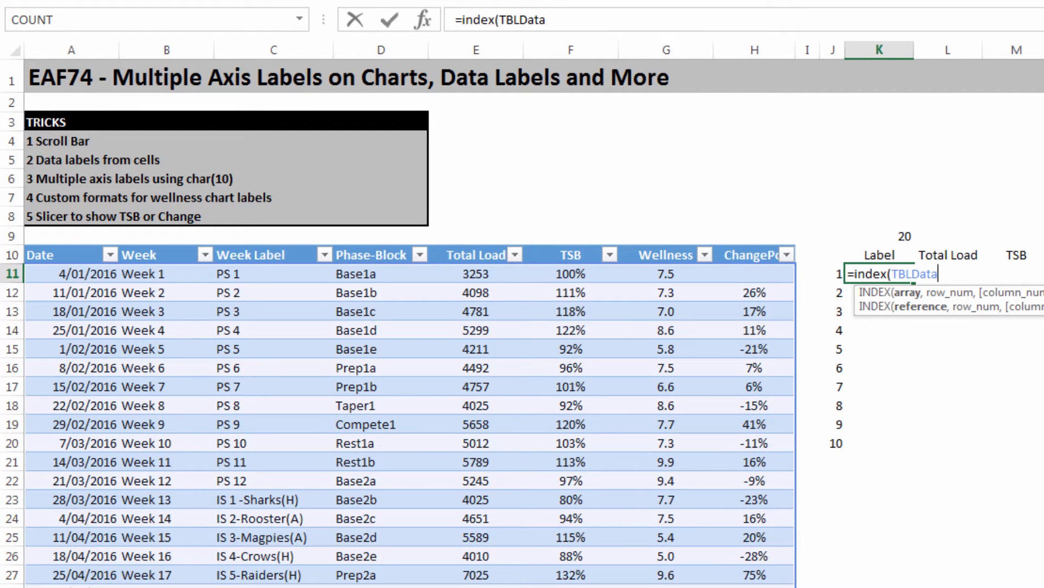
type("[")
key("Down")
key("Down")
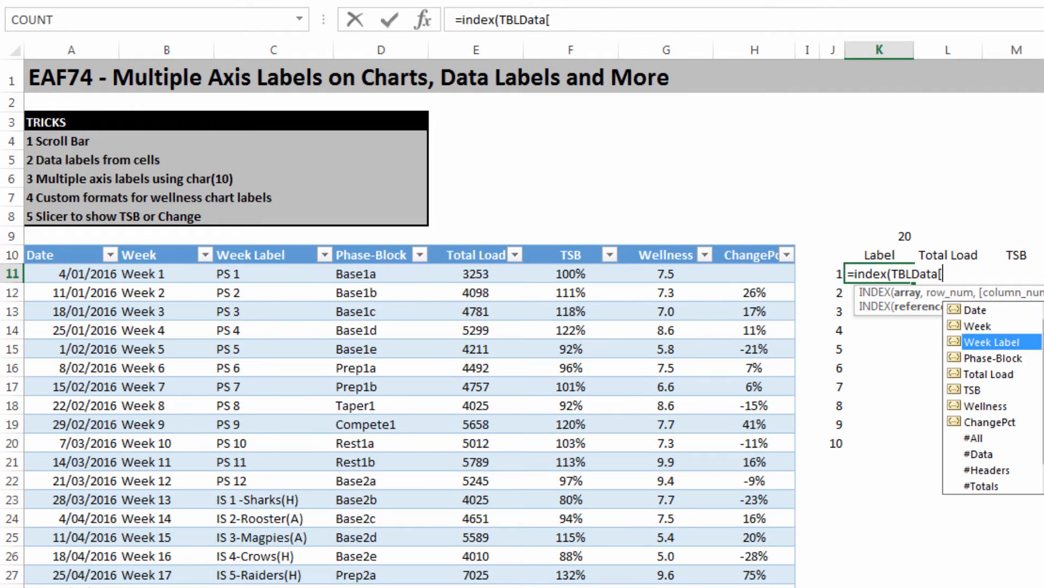
key("Tab")
type("]")
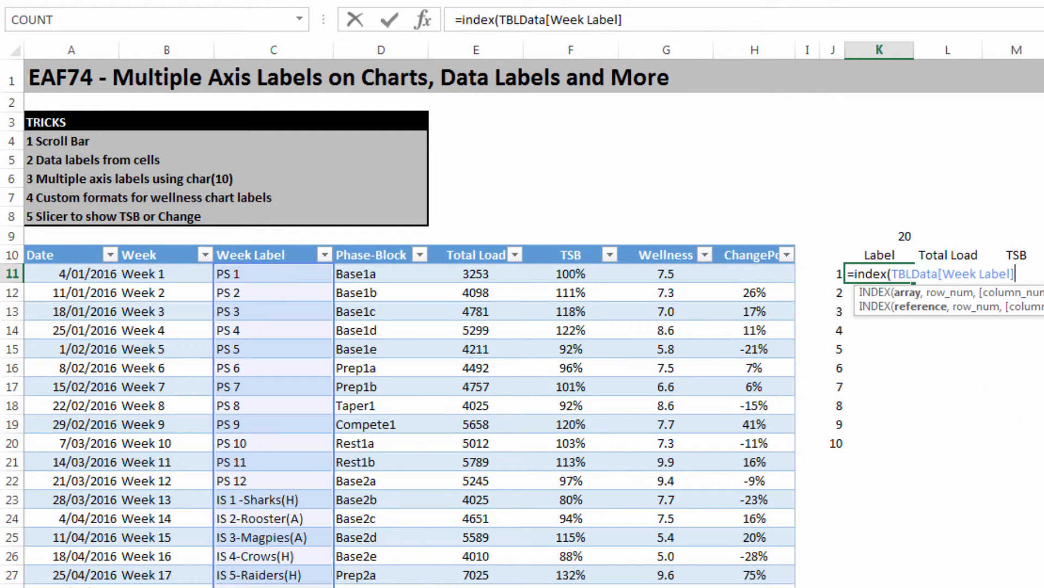
type(",")
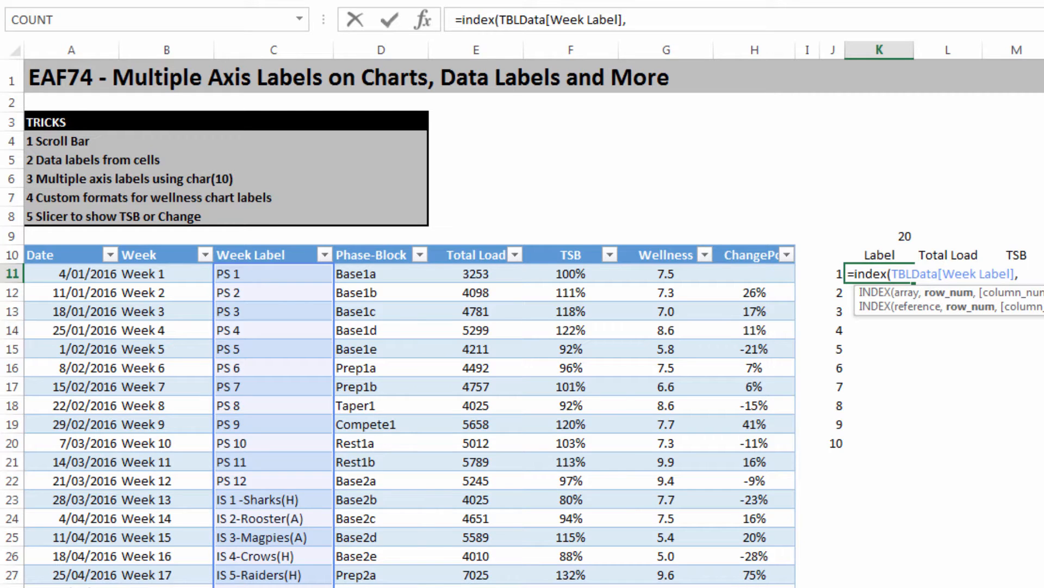
Step: Complete the K11 INDEX formula with $K$9+$J11 as the row number and fill it down to K20
left_click(909, 234)
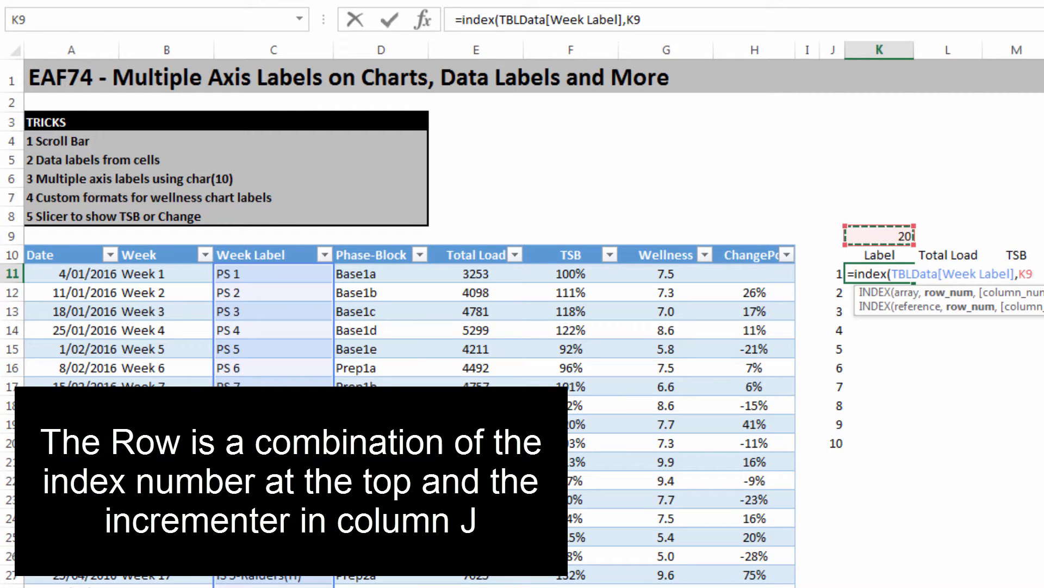
key("F4")
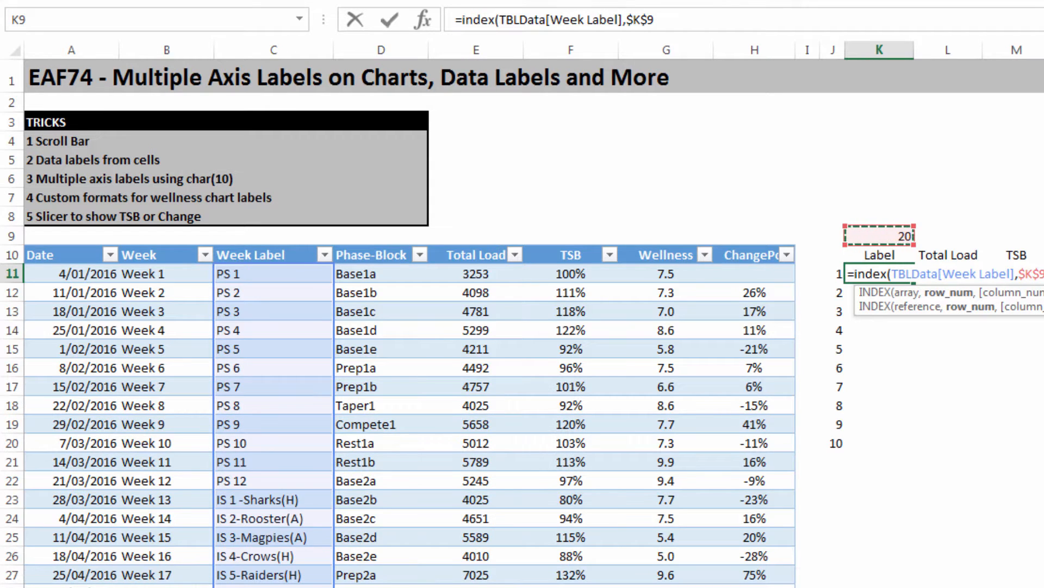
type("+")
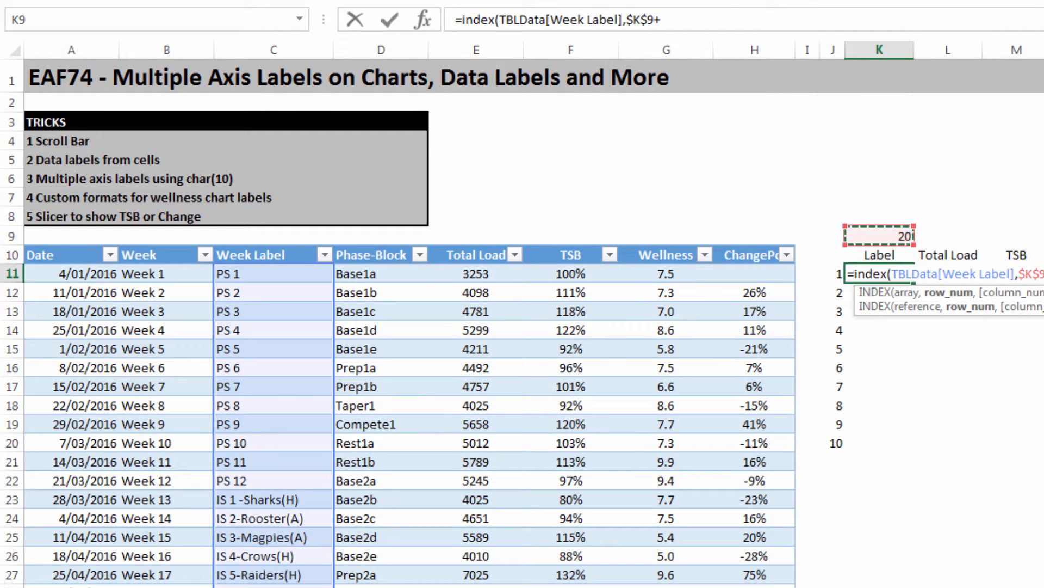
left_click(828, 277)
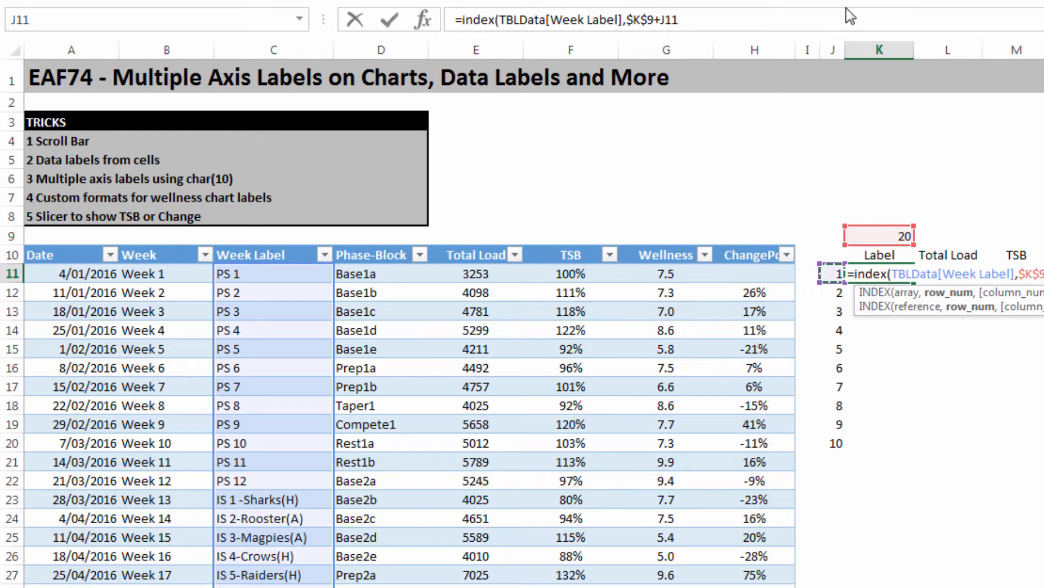
left_click(660, 19)
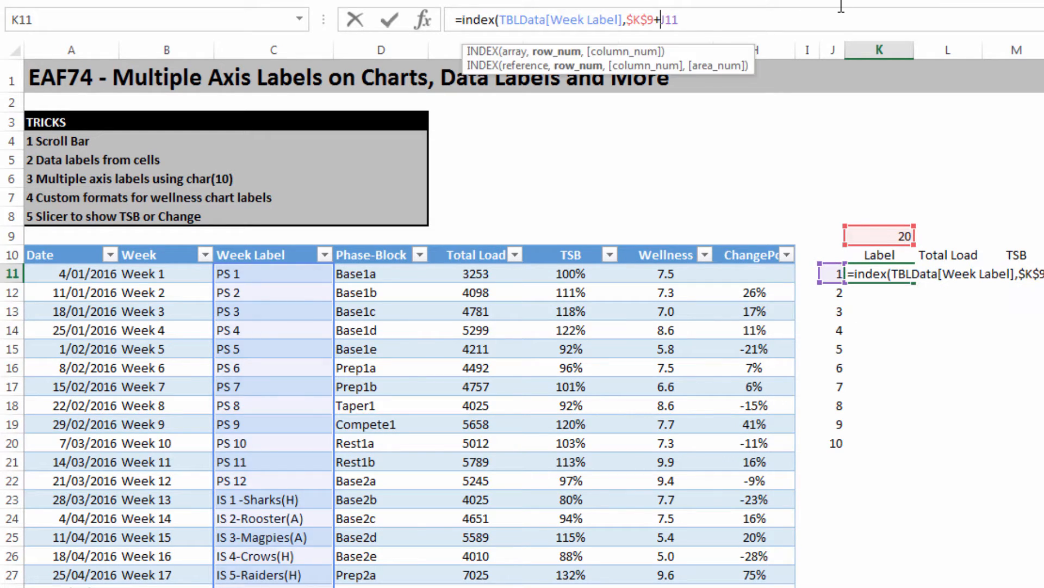
type("$")
left_click(794, 16)
type(")")
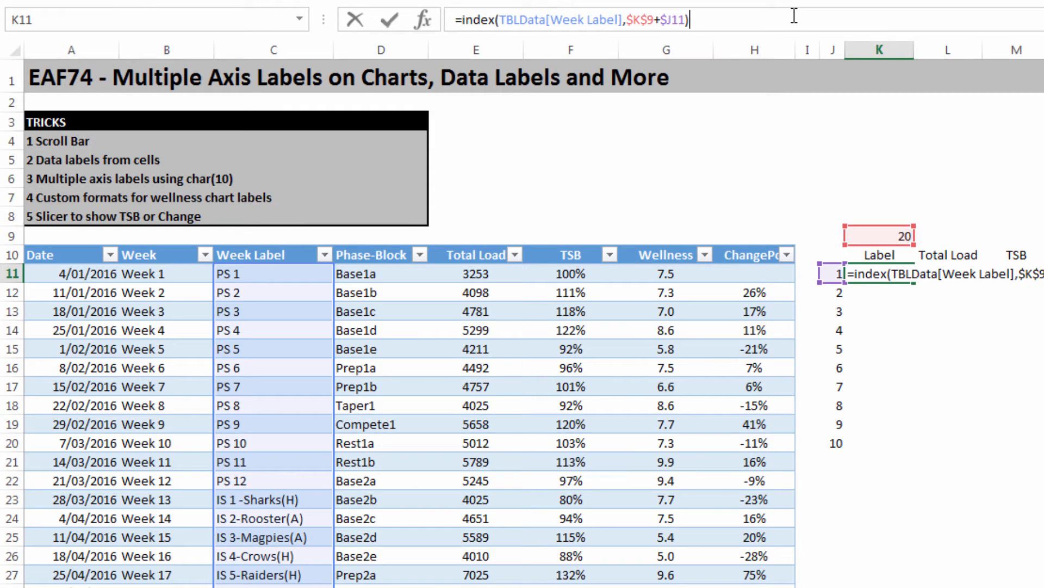
key("Return")
left_click(904, 279)
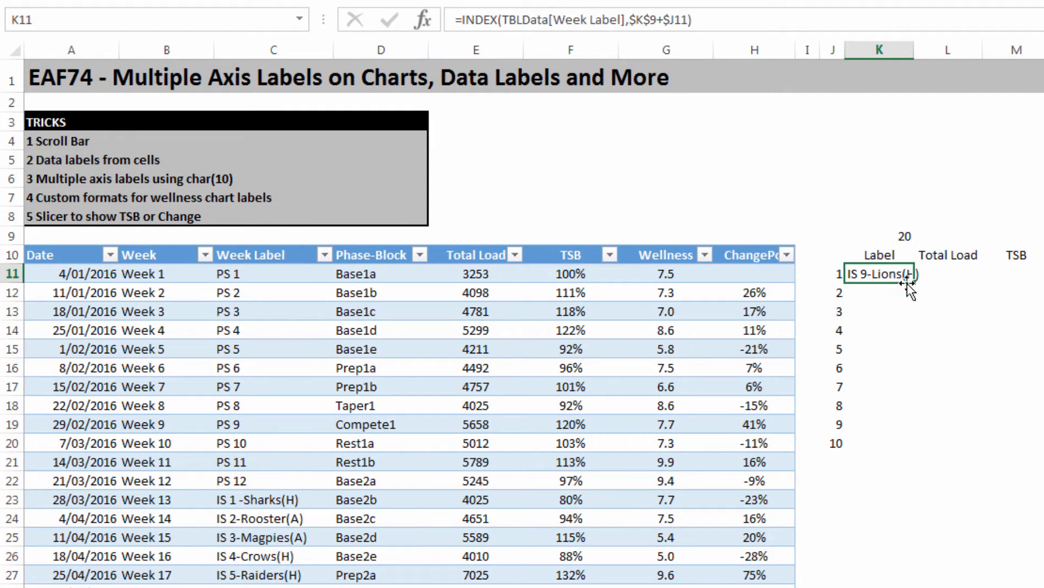
double_click(914, 282)
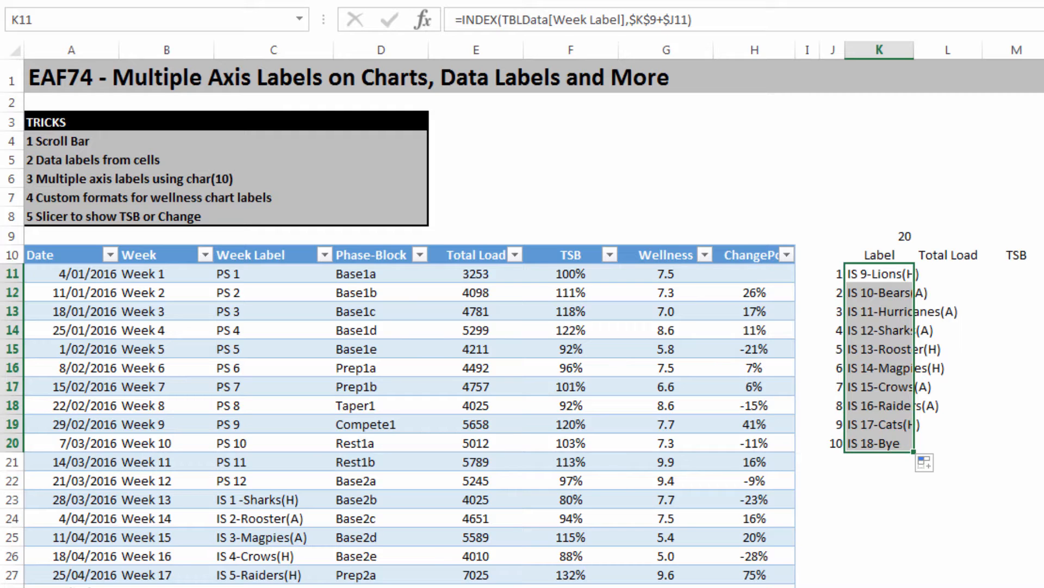
Step: Test the Label list by changing the starting index in cell K9 to 10 and to 0
left_click(893, 233)
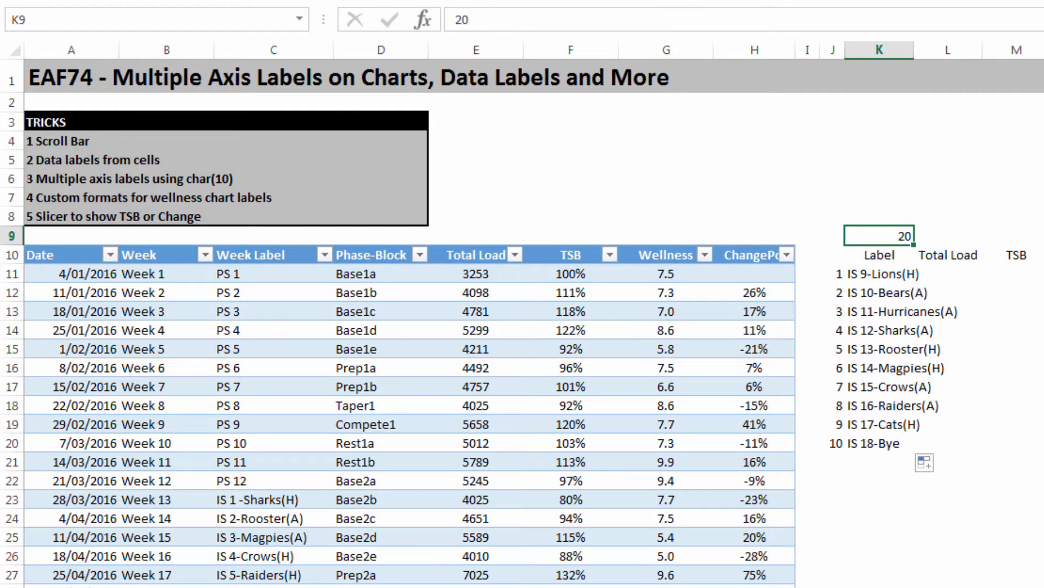
type("10")
key("Return")
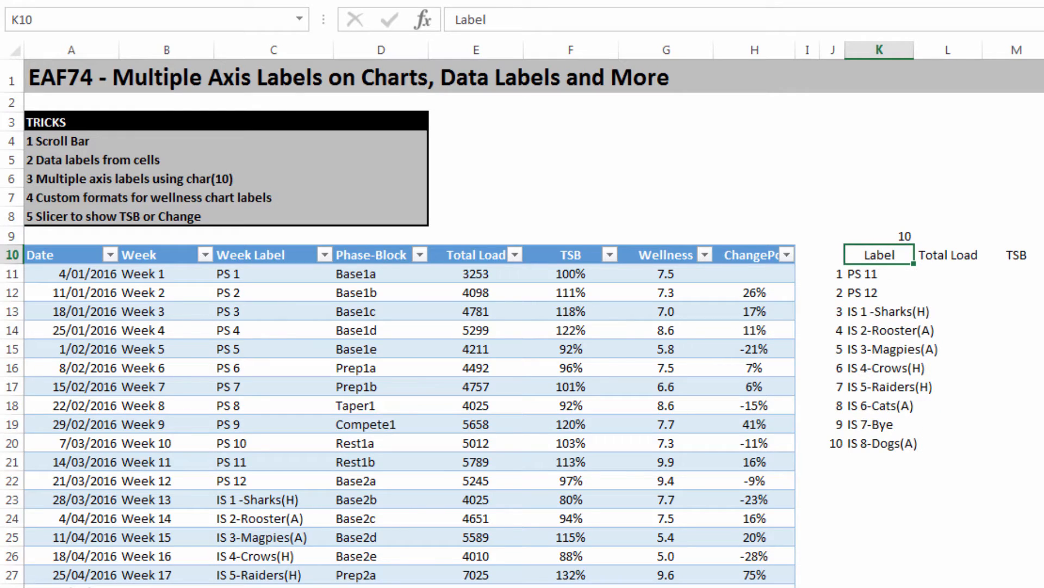
key("Up")
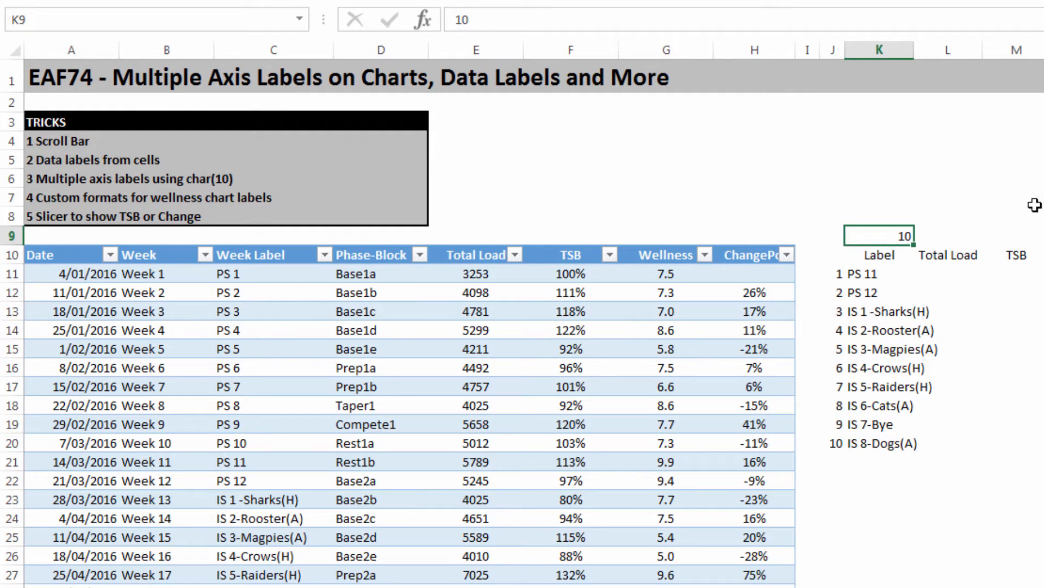
type("0")
key("Return")
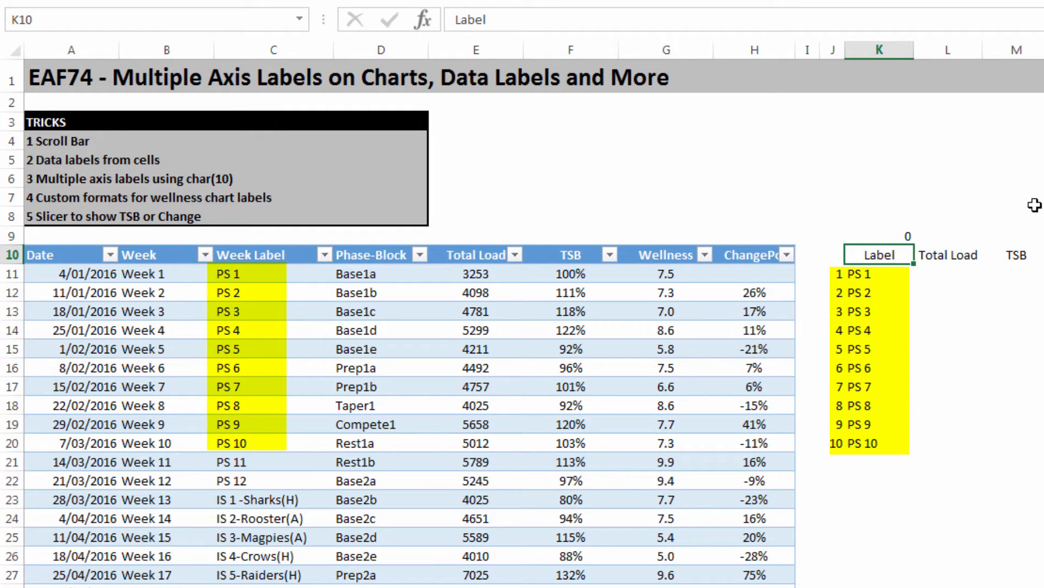
Step: Set the starting index number in cell K9 to 10
key("Up")
key("BackSpace")
type("10")
key("Return")
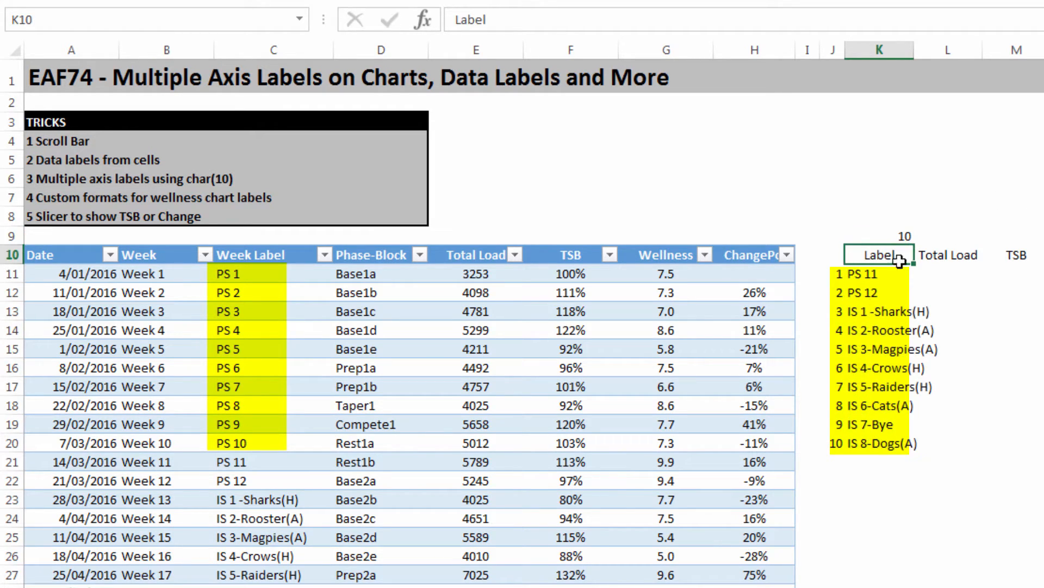
Step: Fill the INDEX formula from K11 across to N11, under the Total Load, TSB and Wellness headings
left_click(871, 275)
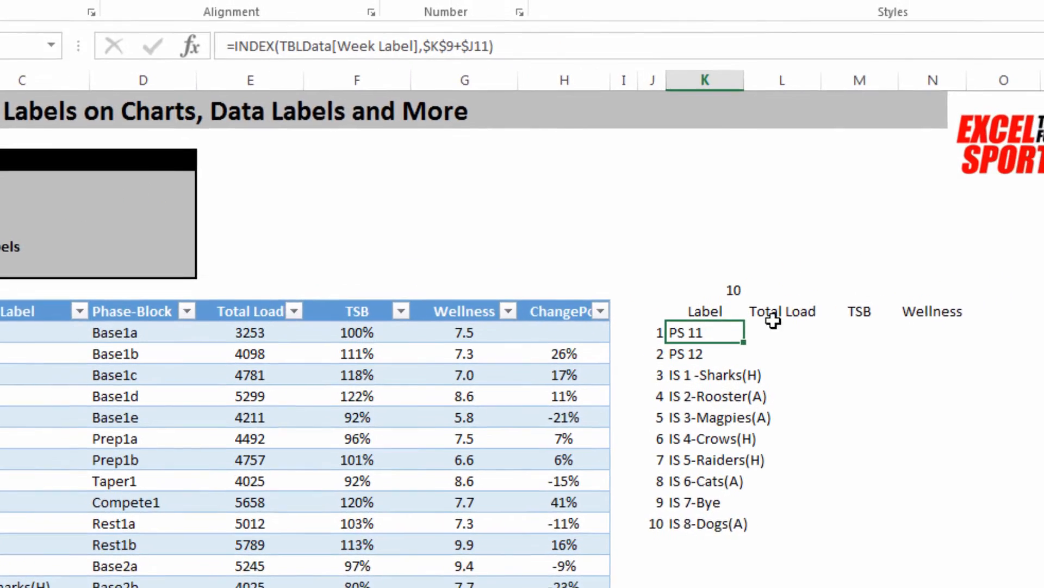
left_click_drag(743, 342, 994, 349)
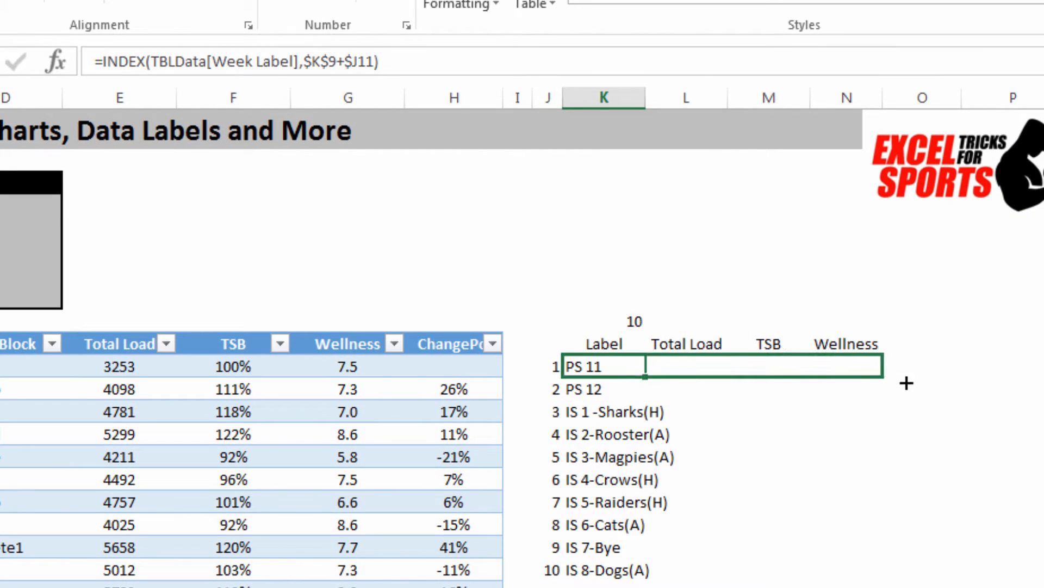
left_click_drag(906, 383, 900, 377)
Step: Change the INDEX formula in L11 to draw from TBLData[Total Load]
left_click(663, 368)
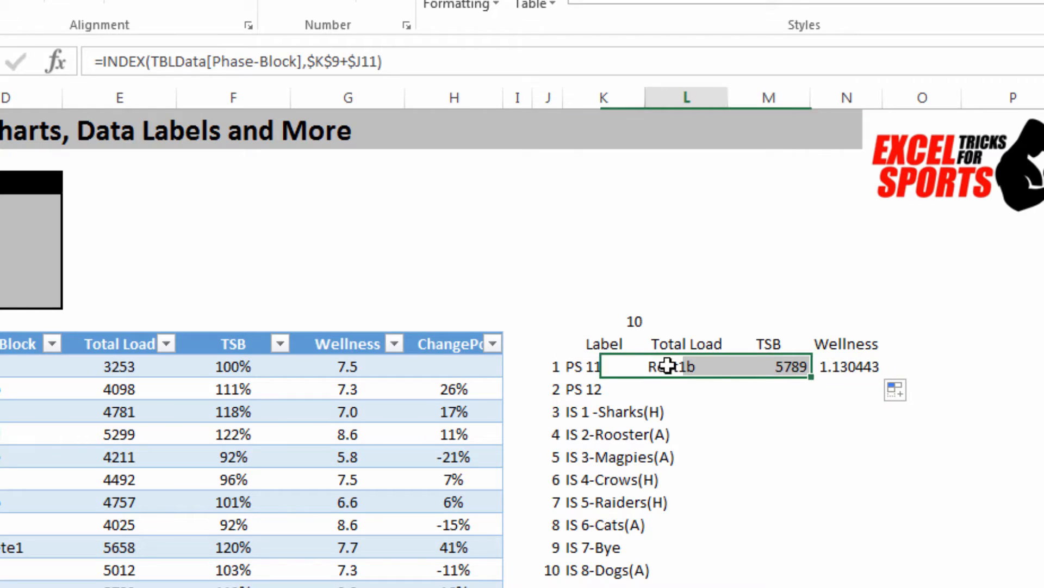
left_click(385, 61)
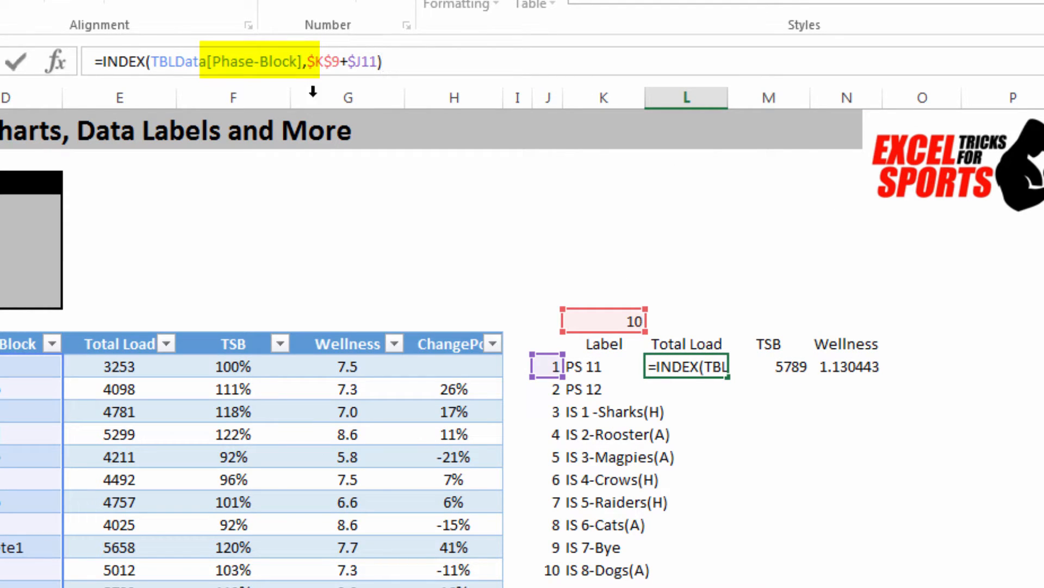
left_click(298, 62)
key("BackSpace")
key("BackSpace")
key("BackSpace")
key("BackSpace")
key("BackSpace")
key("BackSpace")
key("BackSpace")
key("BackSpace")
key("BackSpace")
key("BackSpace")
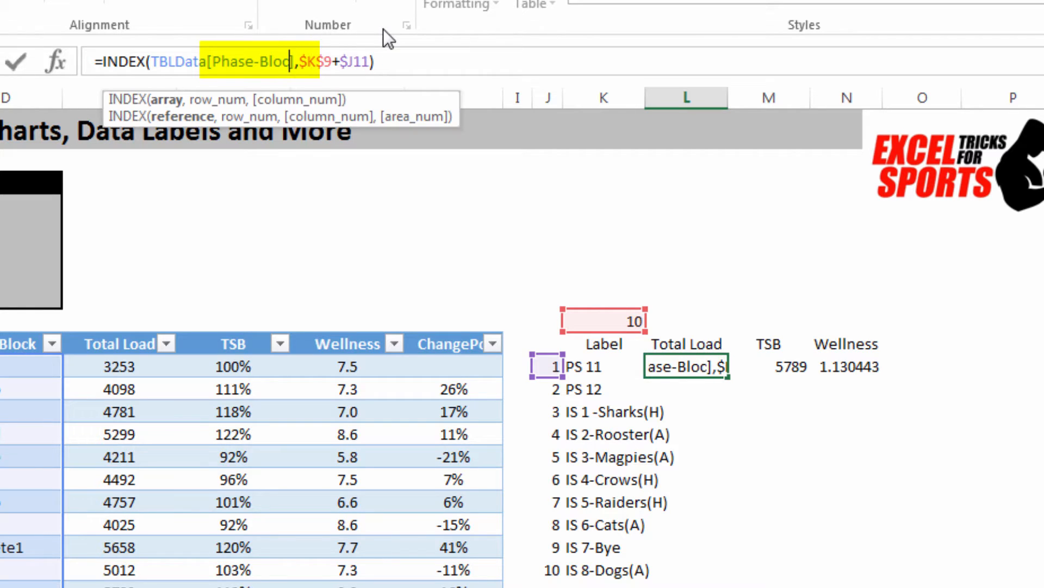
key("BackSpace")
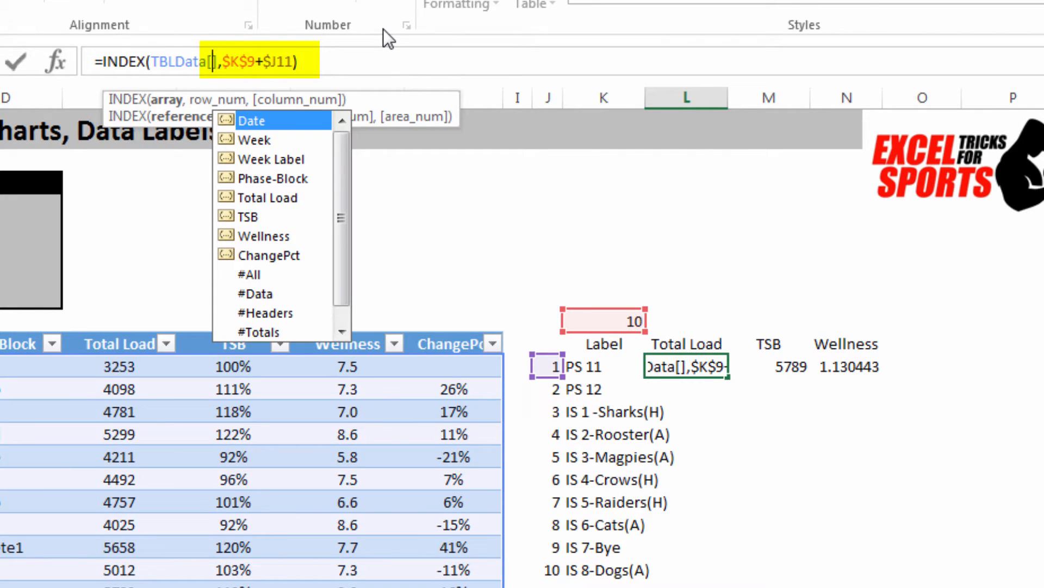
key("Down")
key("Down")
key("Down")
key("Down")
key("Tab")
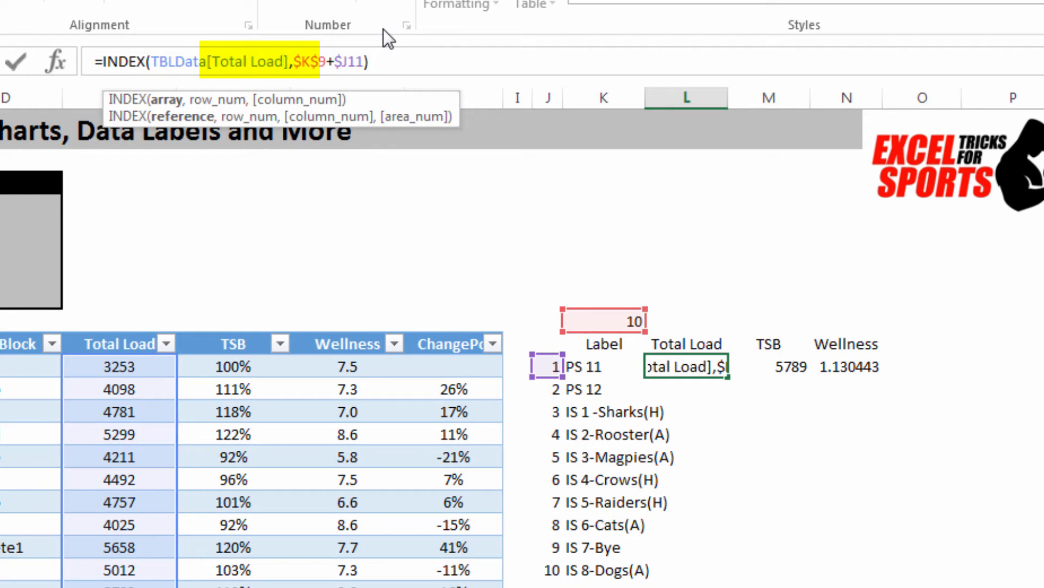
key("Return")
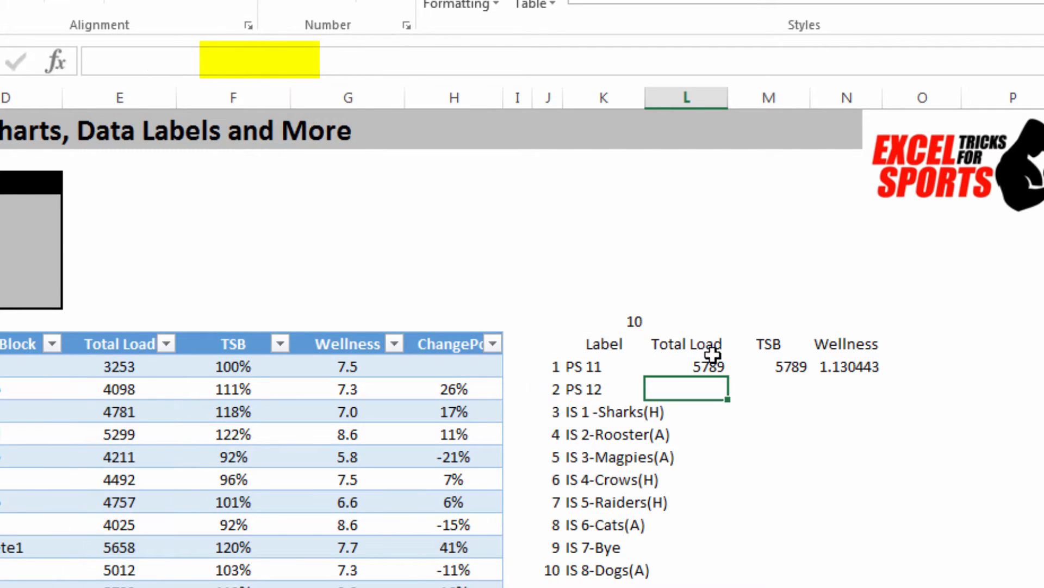
Step: Change the INDEX formula in M11 to draw from TBLData[TSB]
left_click(783, 367)
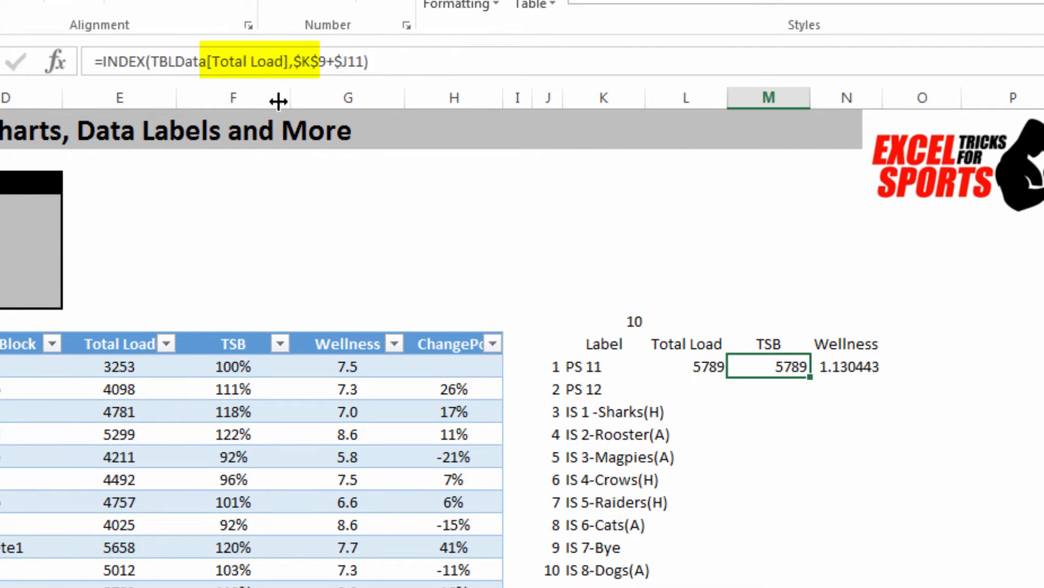
left_click(288, 64)
key("BackSpace")
key("BackSpace")
key("BackSpace")
key("BackSpace")
key("BackSpace")
key("BackSpace")
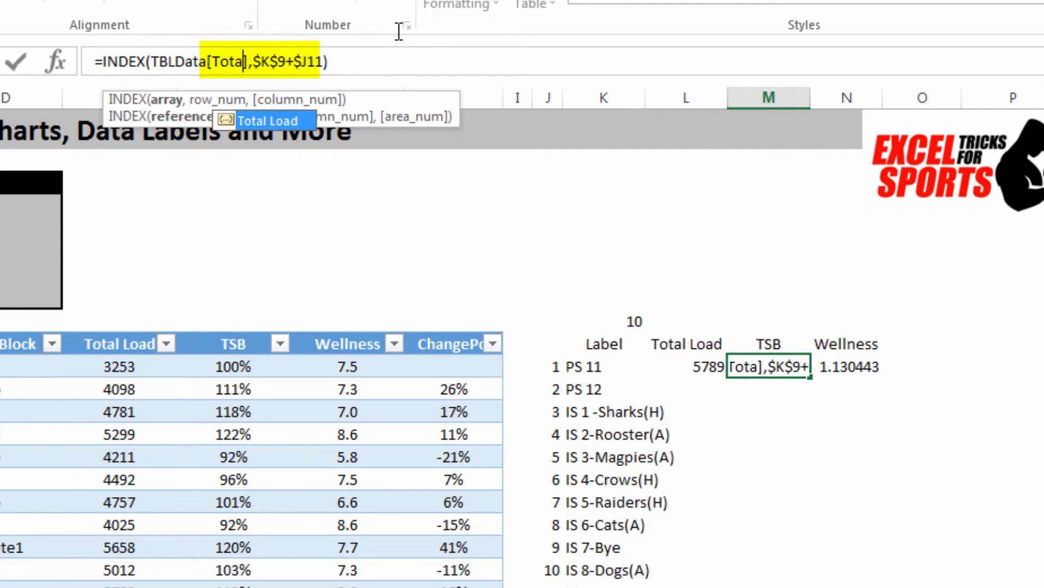
key("BackSpace")
key("BackSpace")
key("BackSpace")
left_click(247, 136)
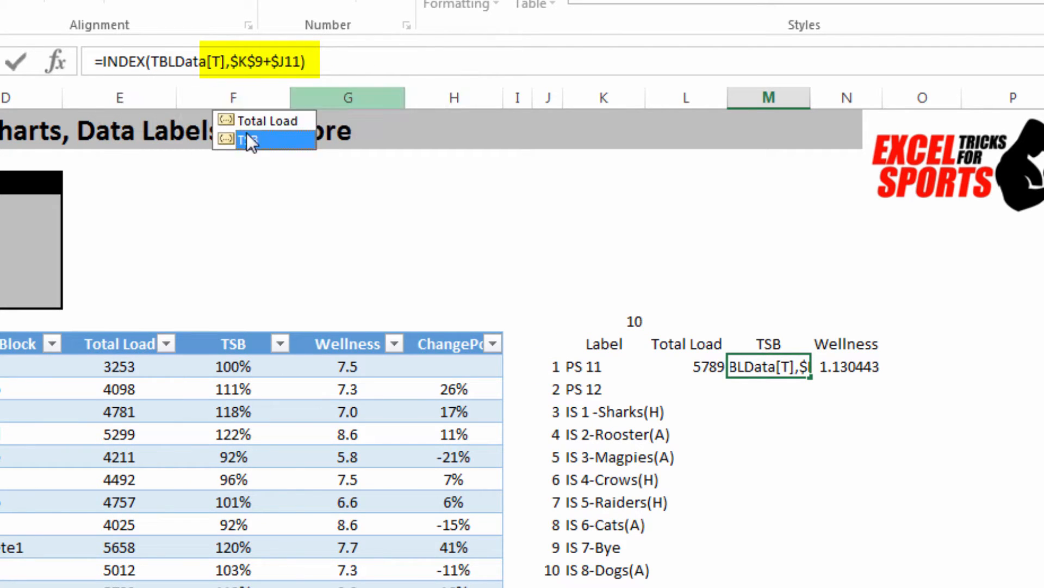
double_click(246, 136)
key("Return")
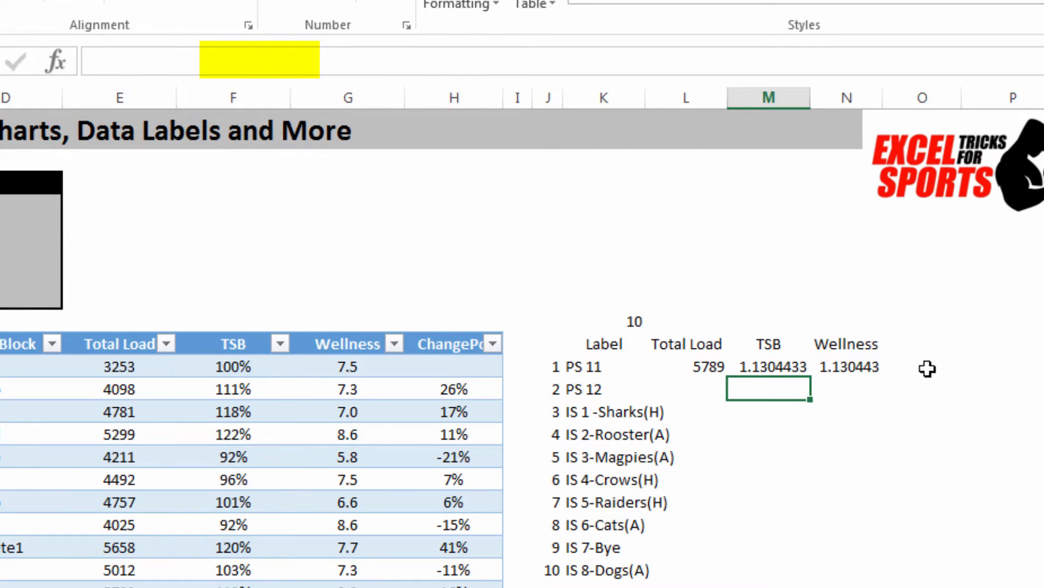
Step: Change the INDEX formula in N11 to draw from TBLData[Wellness]
left_click(847, 366)
left_click(344, 60)
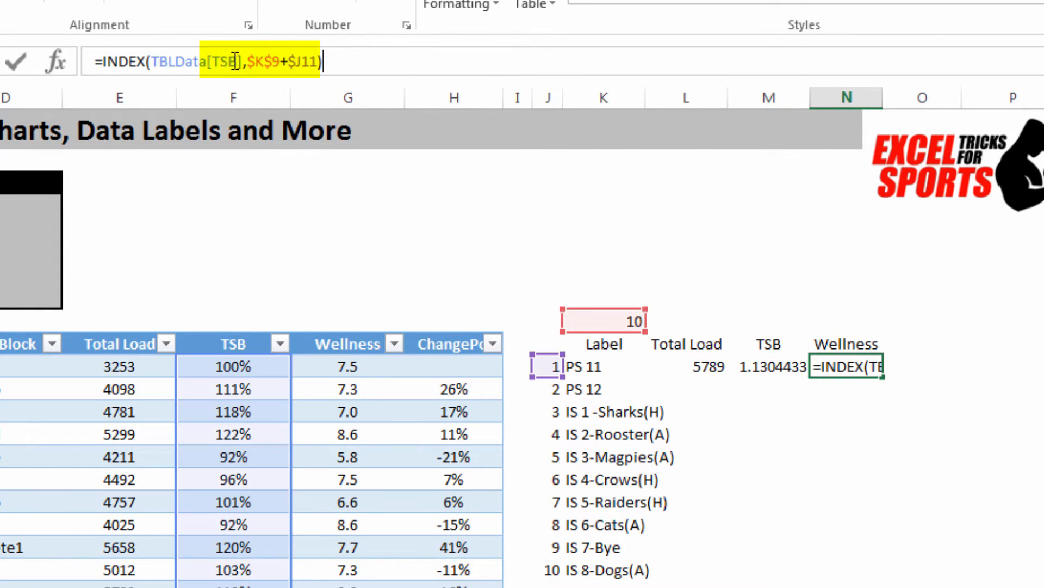
left_click(235, 61)
key("BackSpace")
key("BackSpace")
key("Delete")
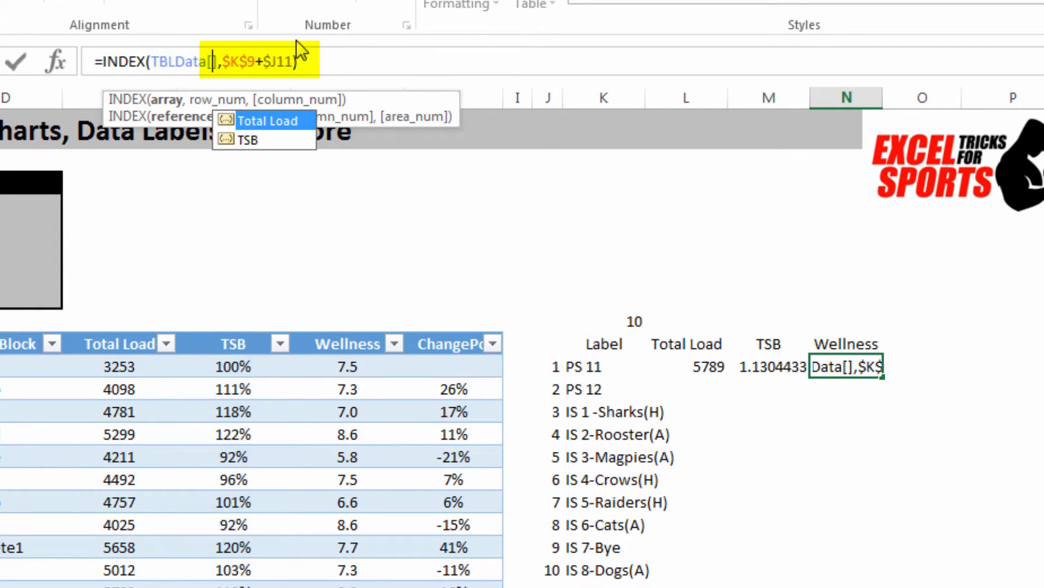
type("we")
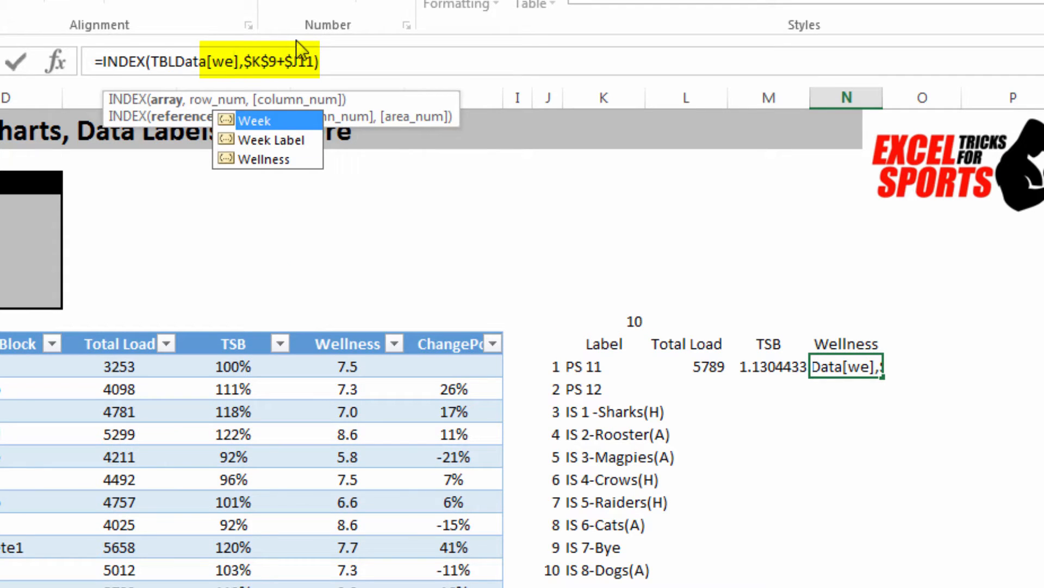
key("Down")
key("Down")
key("Tab")
key("Return")
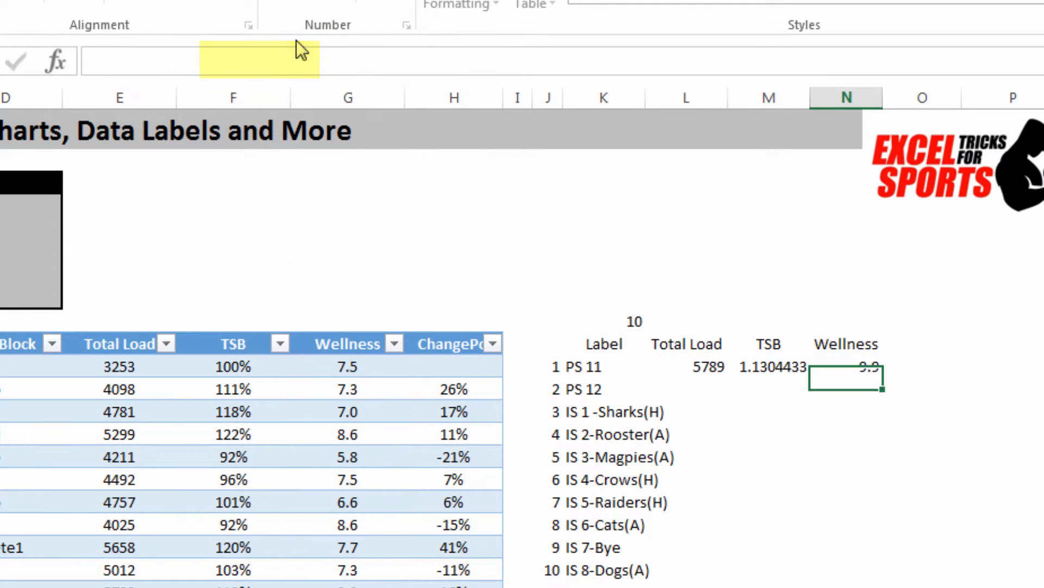
Step: Fill the L11:N11 formulas down to row 20 and format the TSB values in M11:M20 as percentages
left_click_drag(704, 364, 859, 365)
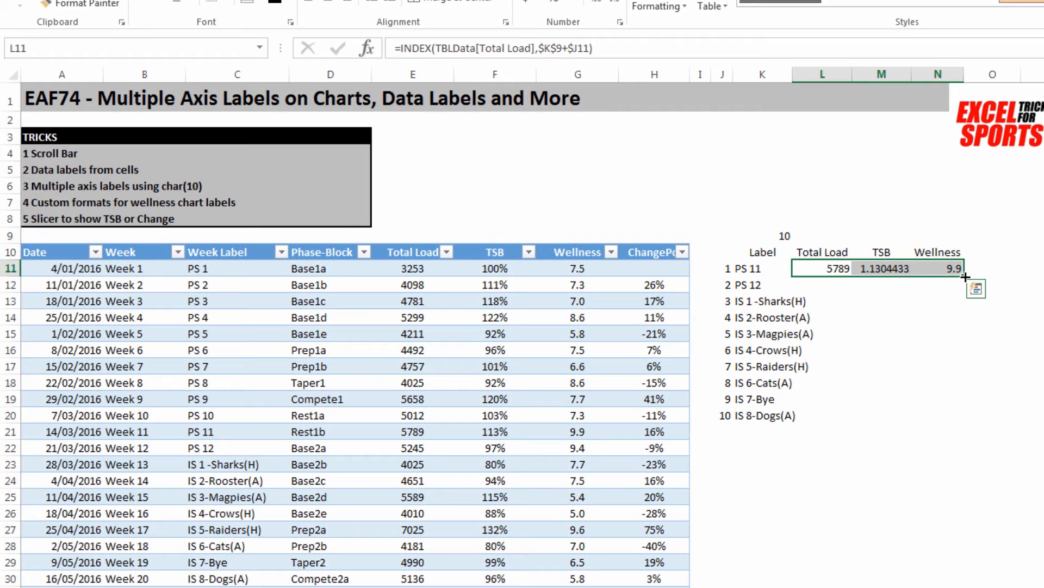
double_click(893, 362)
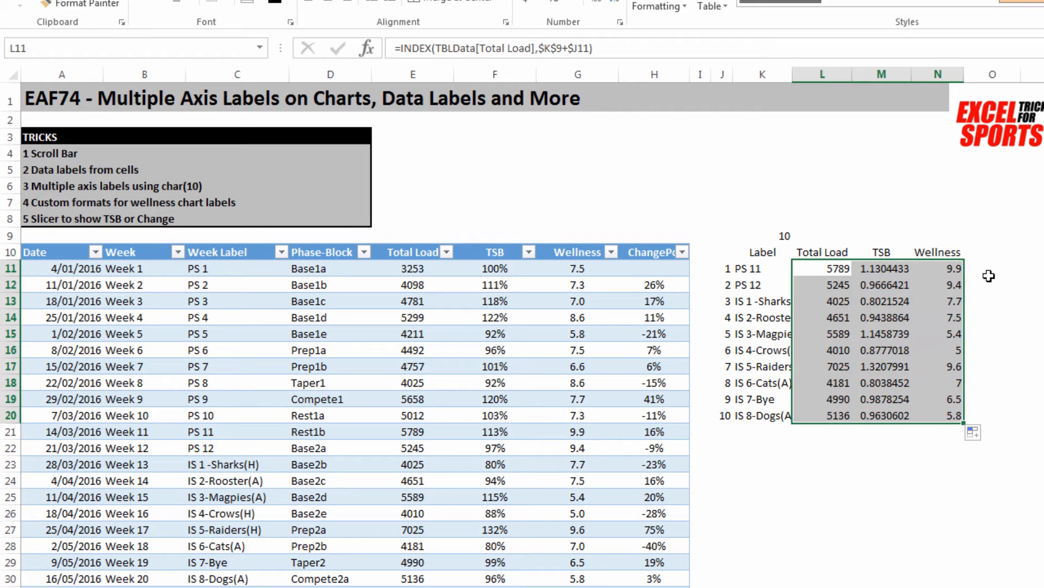
left_click_drag(877, 271, 888, 415)
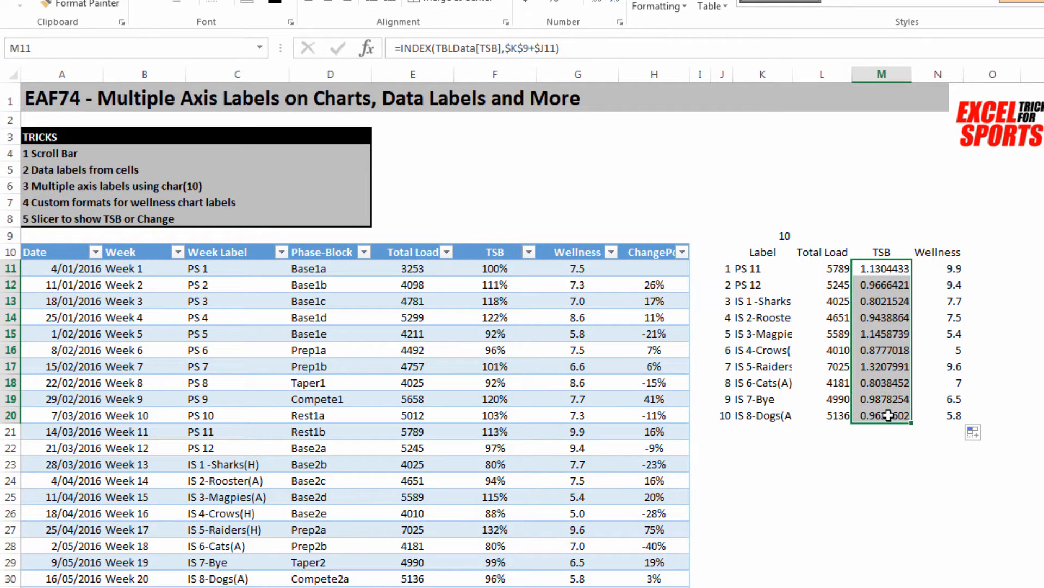
left_click(551, 3)
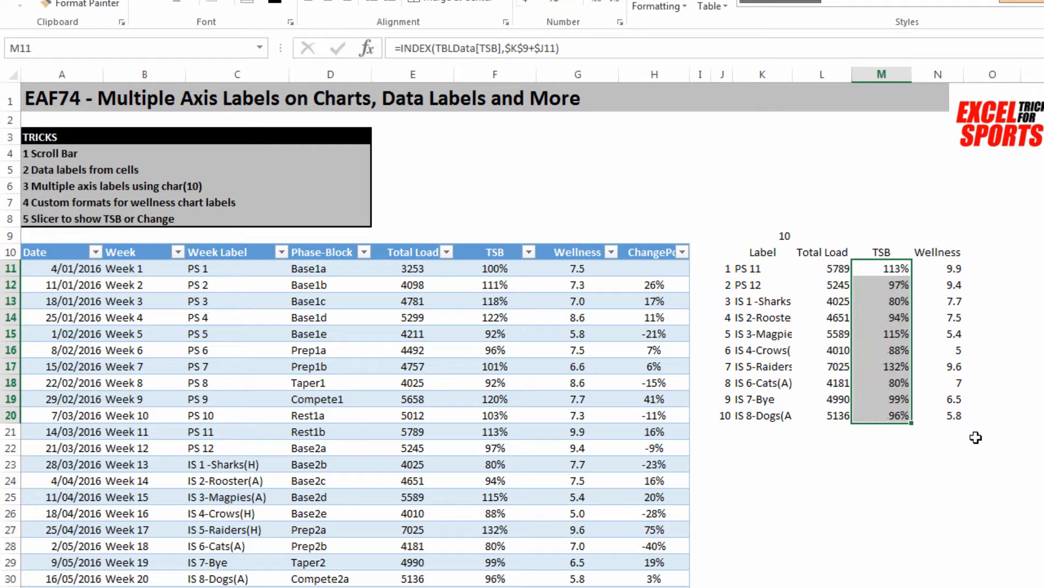
left_click(988, 479)
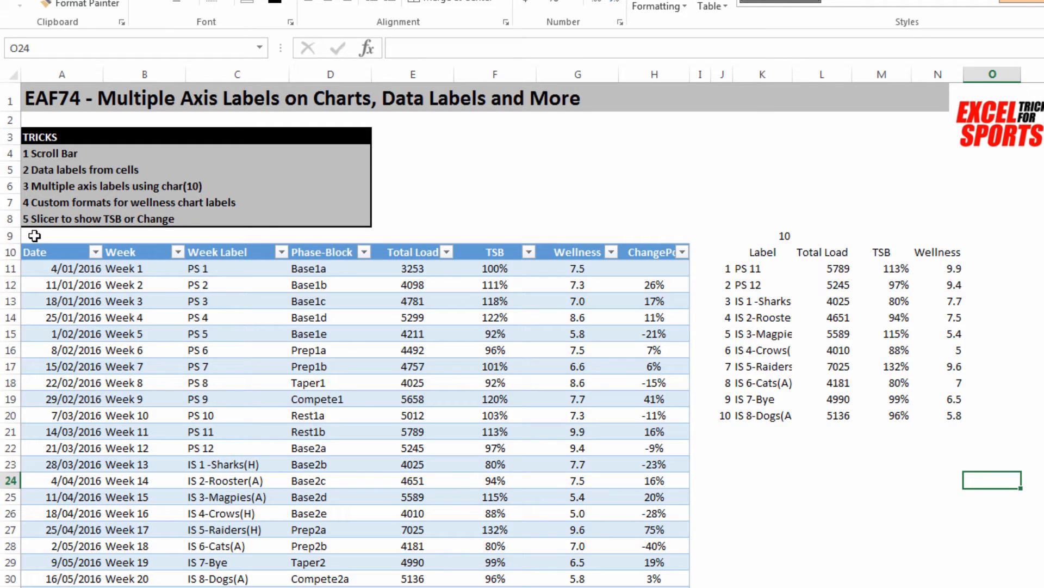
Step: Insert cells across columns A to N above the tables, shifting them down ten rows, and extend the grey title fill through row 18
left_click_drag(34, 235, 903, 234)
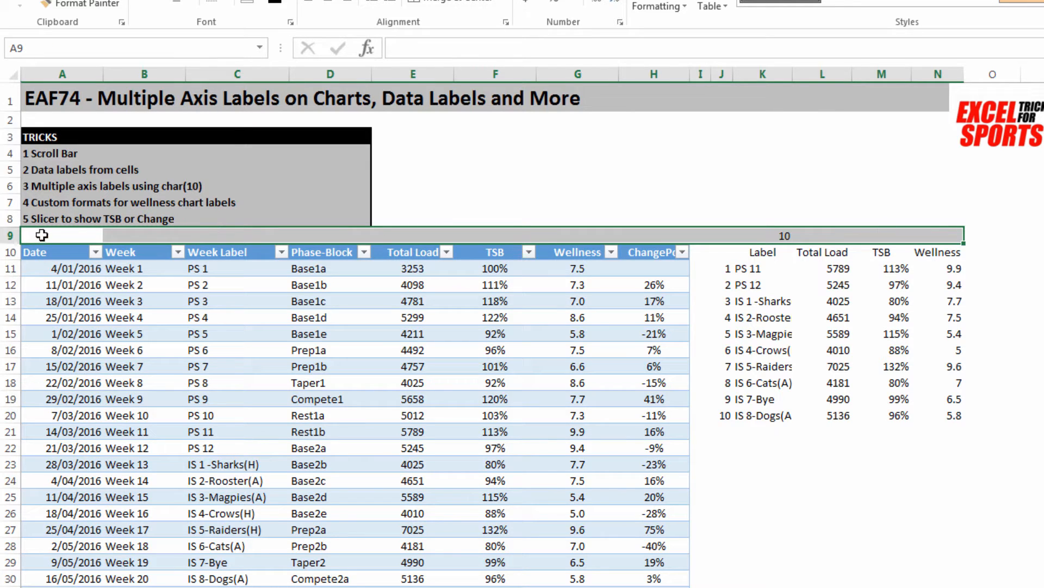
right_click(41, 236)
left_click(69, 348)
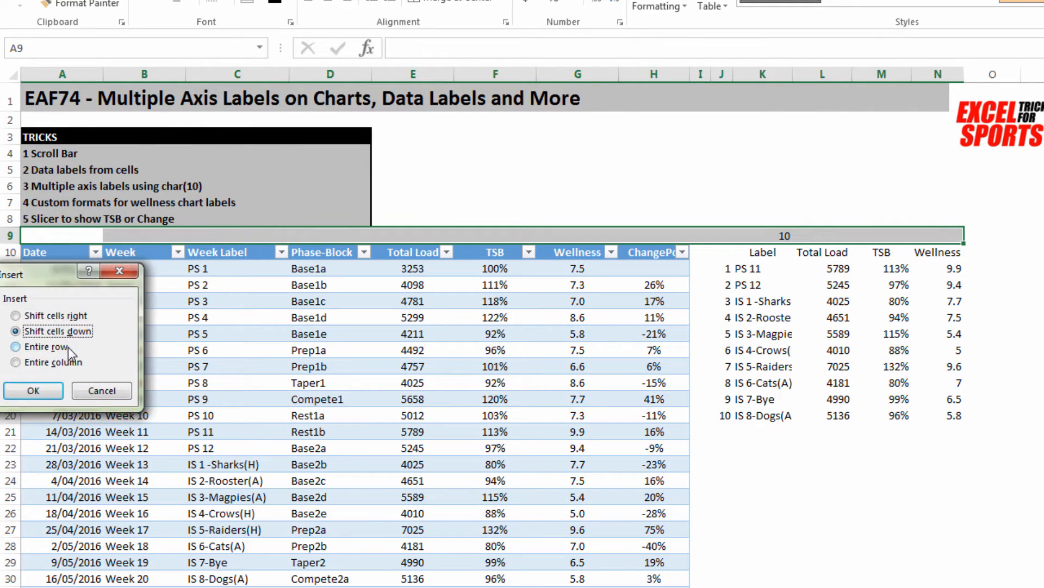
left_click(33, 390)
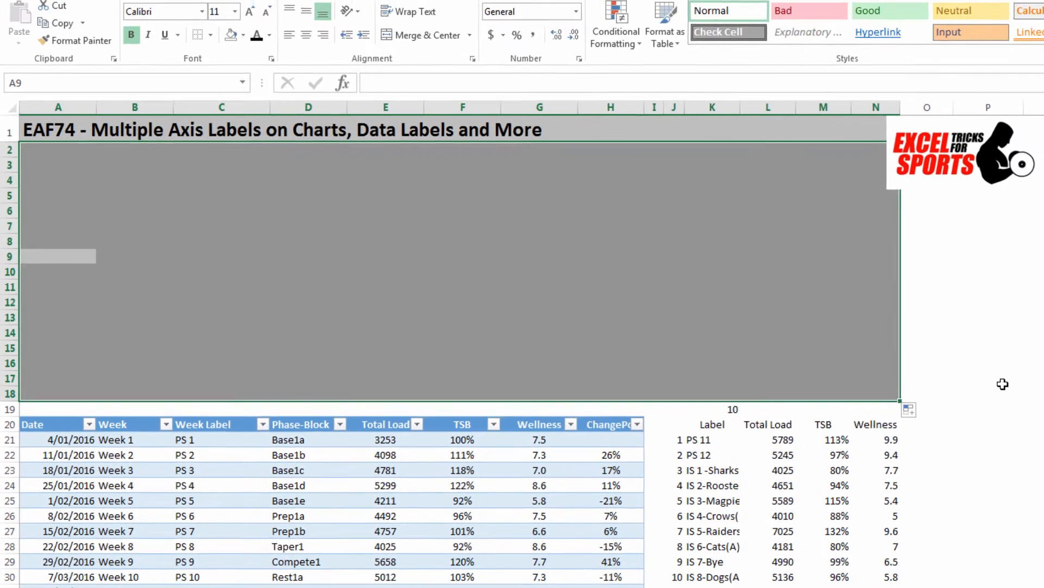
left_click(933, 397)
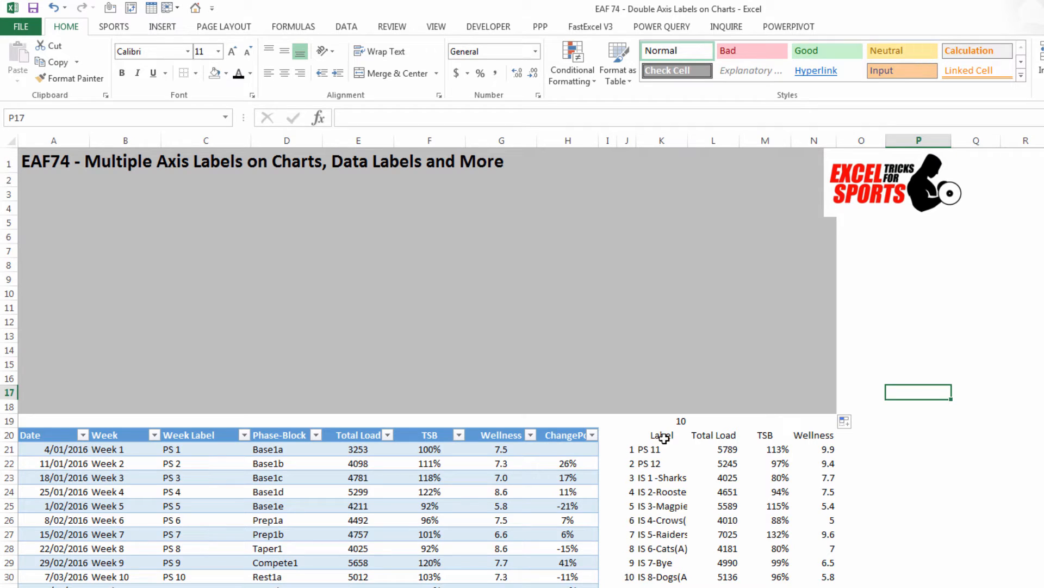
Step: Insert a 2-D clustered column chart of the Total Load range L20:L30 and stretch it across the grey area above the tables
left_click_drag(727, 436, 728, 578)
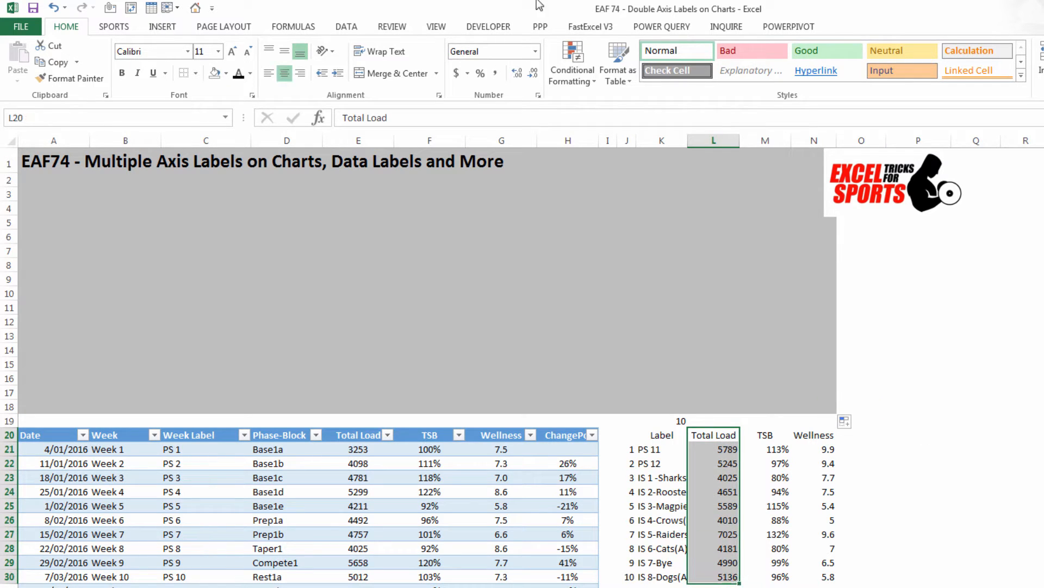
left_click(163, 29)
left_click(533, 49)
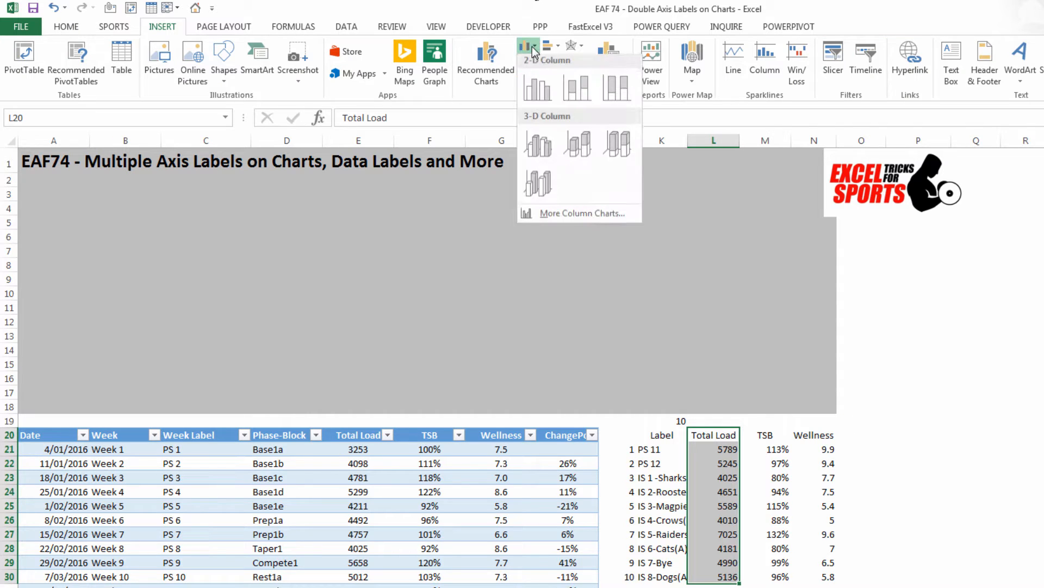
left_click(543, 87)
left_click_drag(564, 336, 92, 189)
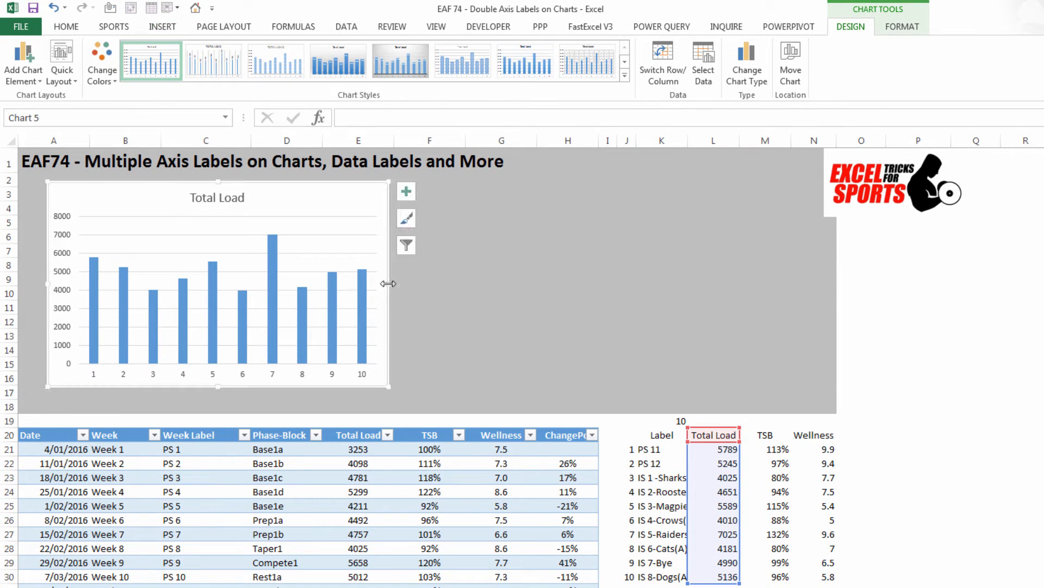
left_click_drag(389, 283, 926, 297)
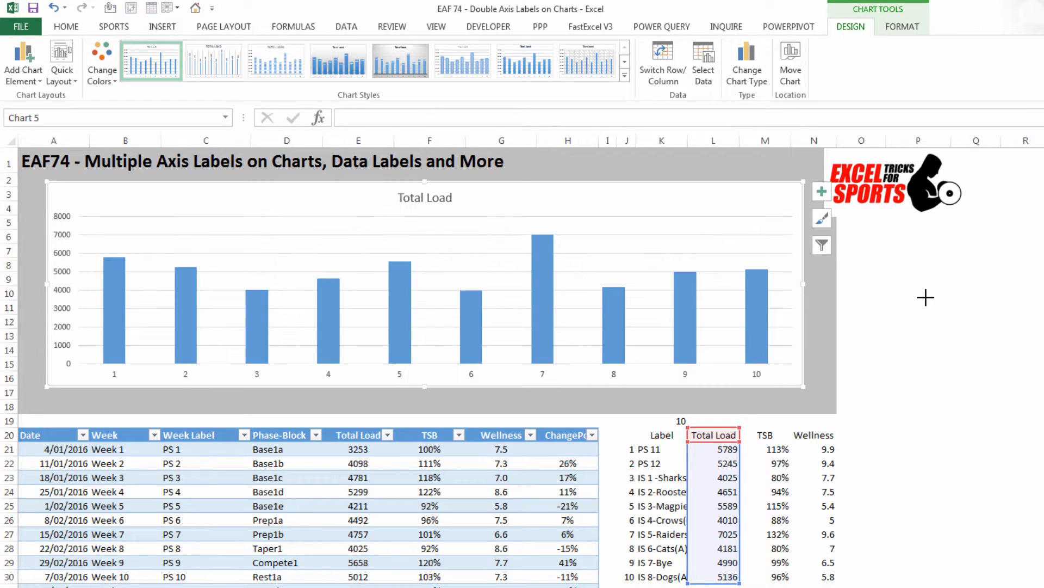
Step: Set the chart's horizontal axis labels to the Label range K21:K30
right_click(461, 203)
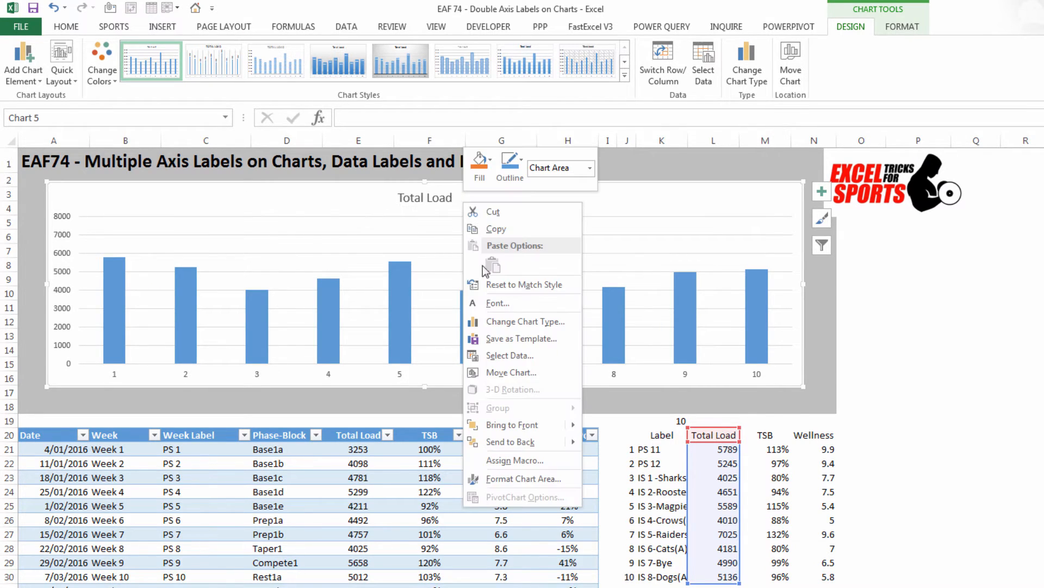
left_click(504, 357)
left_click(295, 348)
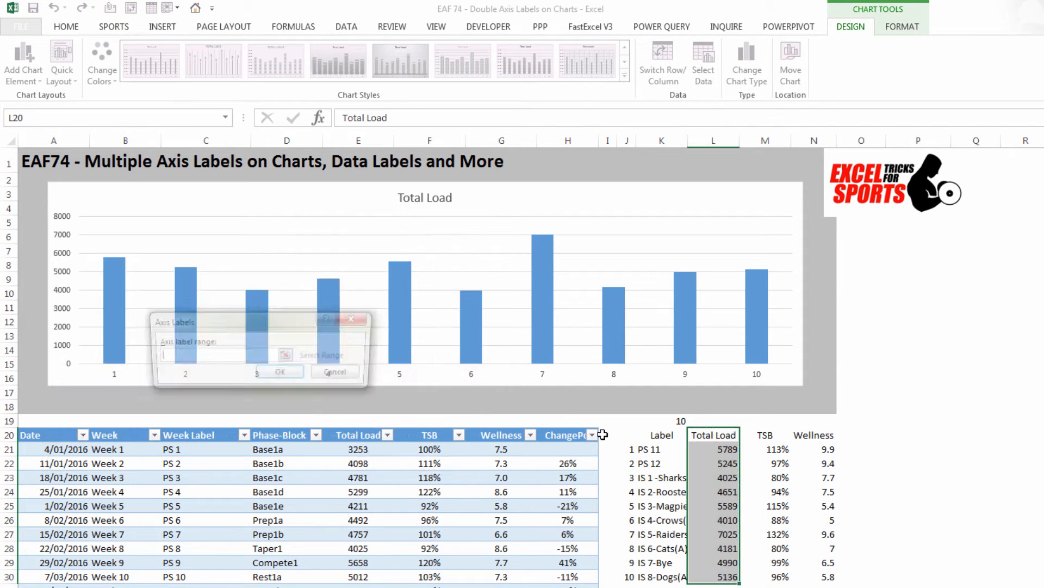
left_click_drag(655, 450, 659, 579)
left_click(298, 378)
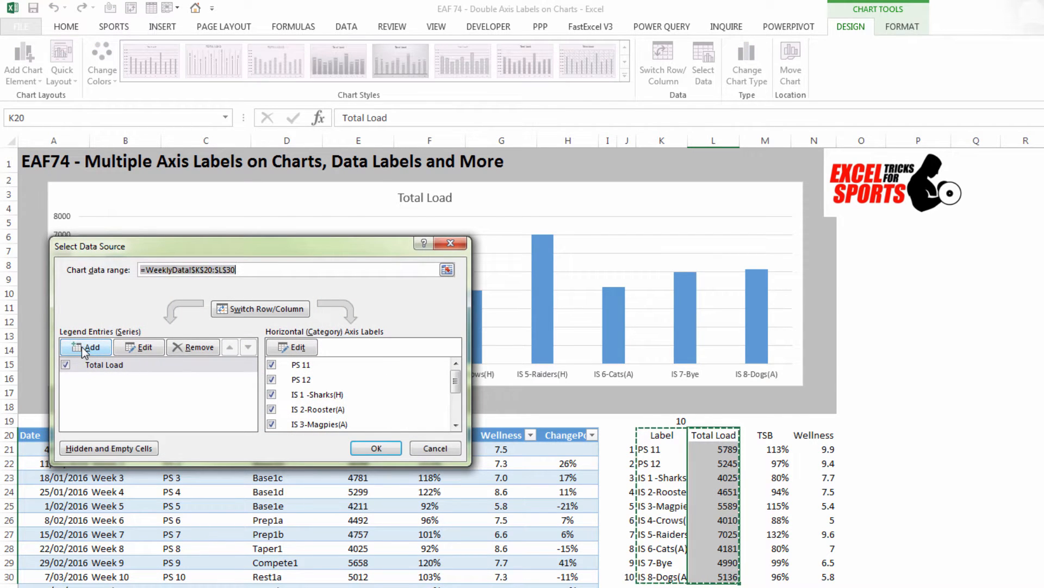
Step: Add a Wellness series to the chart, with its name from N20 and its values from N21:N30
left_click(85, 348)
left_click(809, 433)
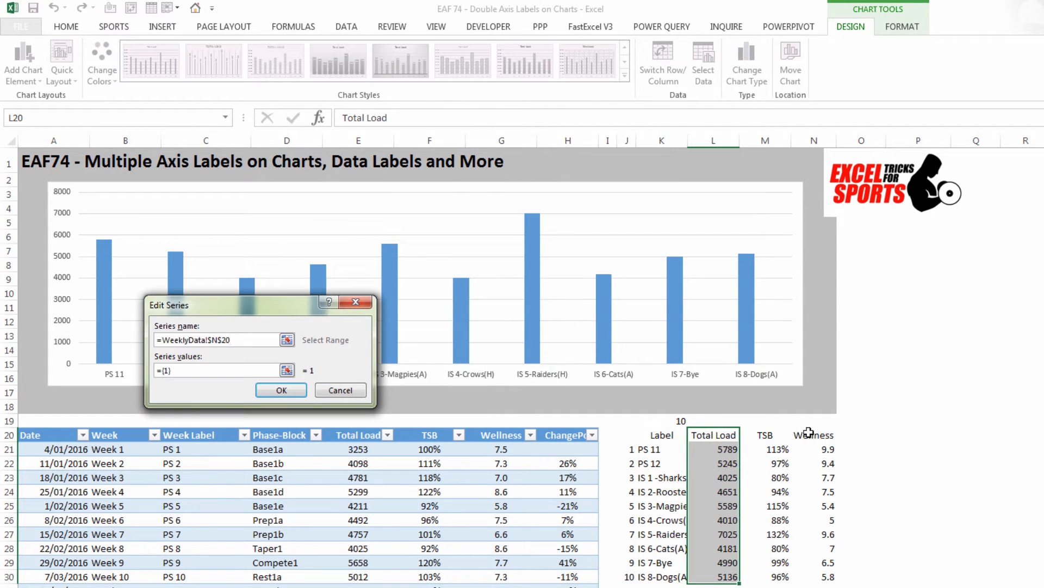
left_click(288, 371)
left_click_drag(829, 452, 829, 577)
left_click(359, 328)
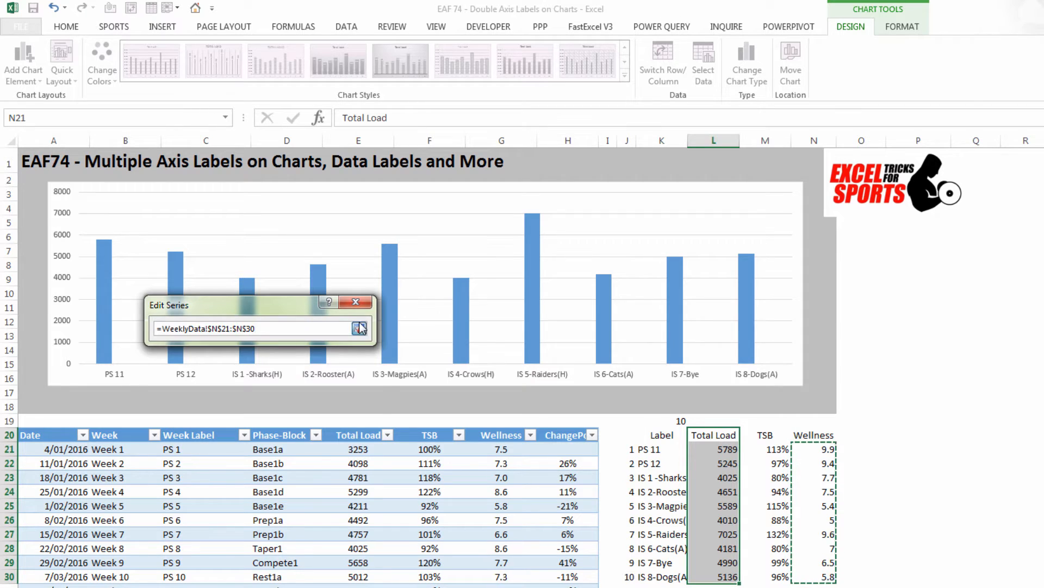
left_click(298, 392)
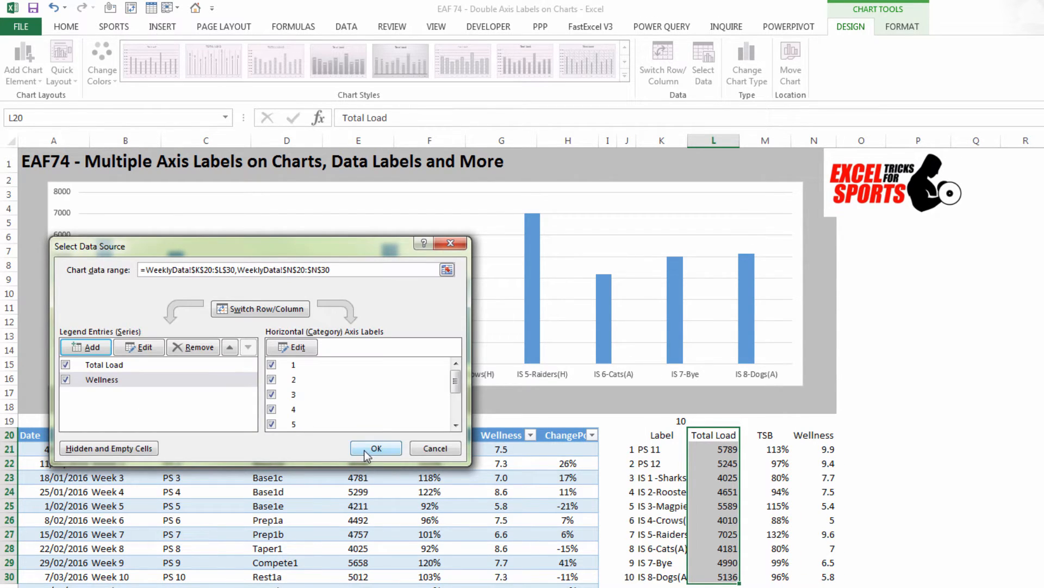
left_click(376, 448)
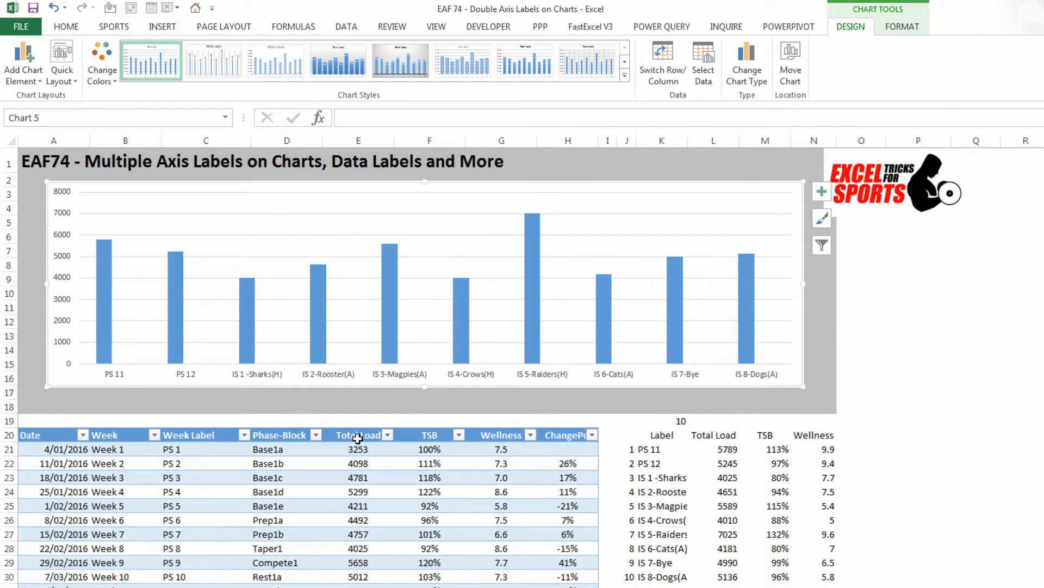
Step: Change the Wellness series to Line with Markers and plot it on the secondary axis
right_click(389, 280)
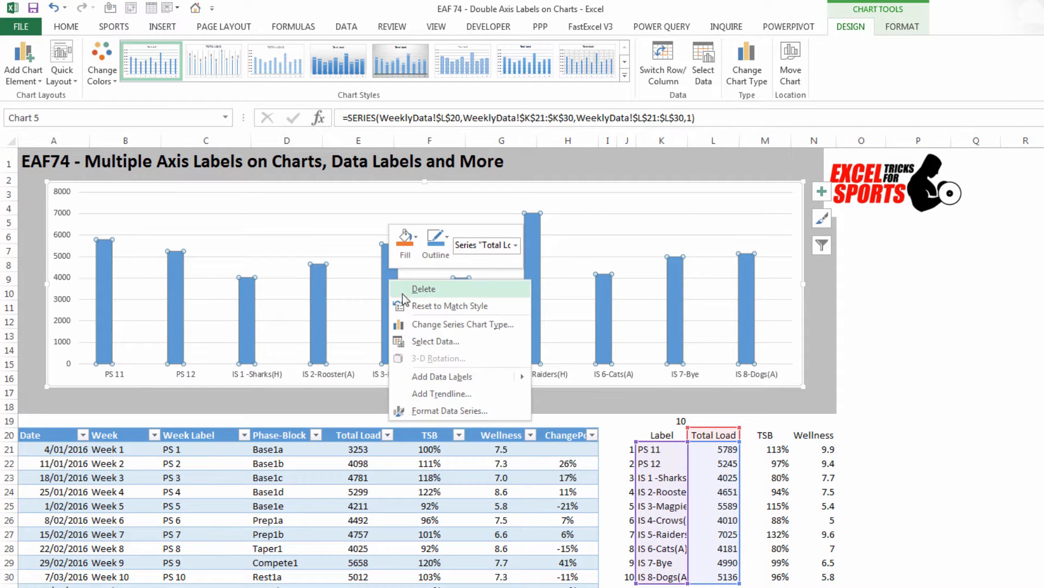
left_click(419, 324)
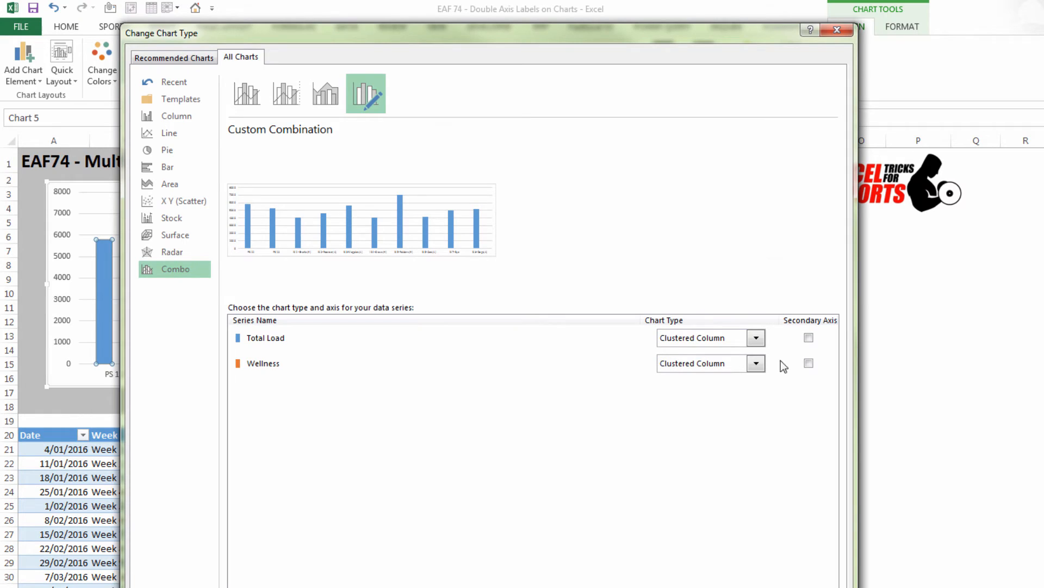
left_click(756, 363)
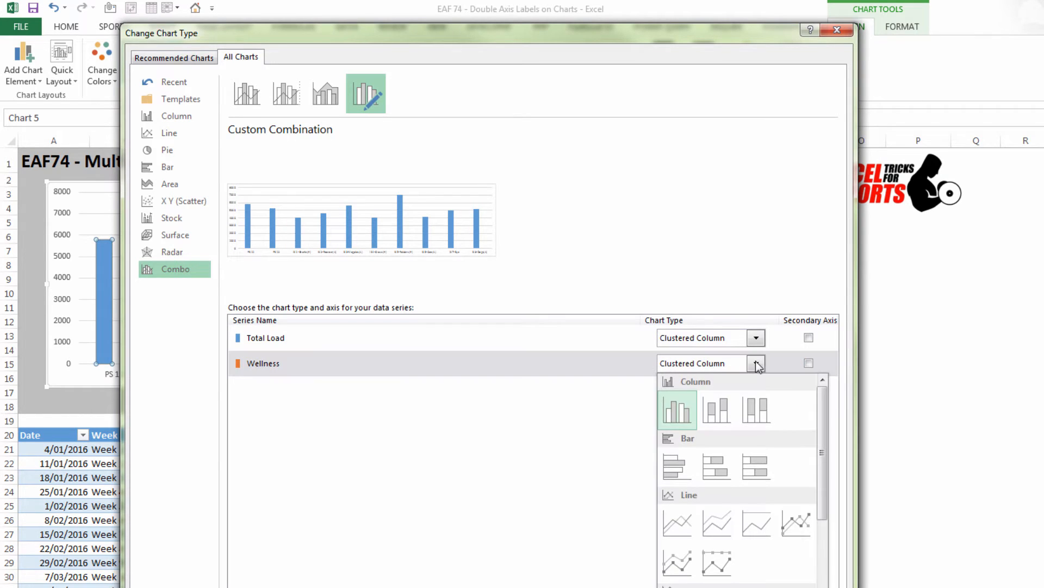
left_click(798, 526)
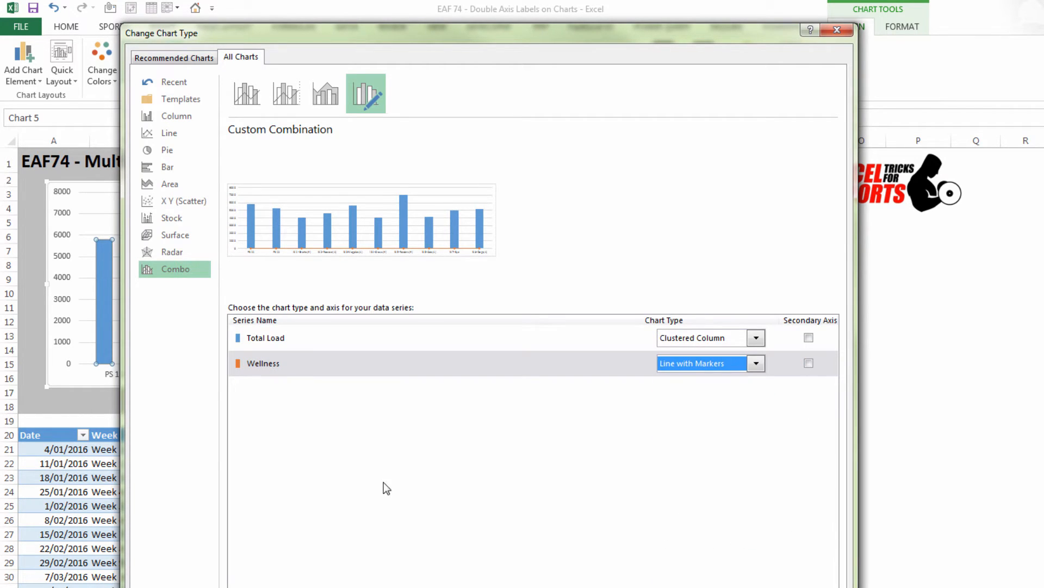
left_click(815, 361)
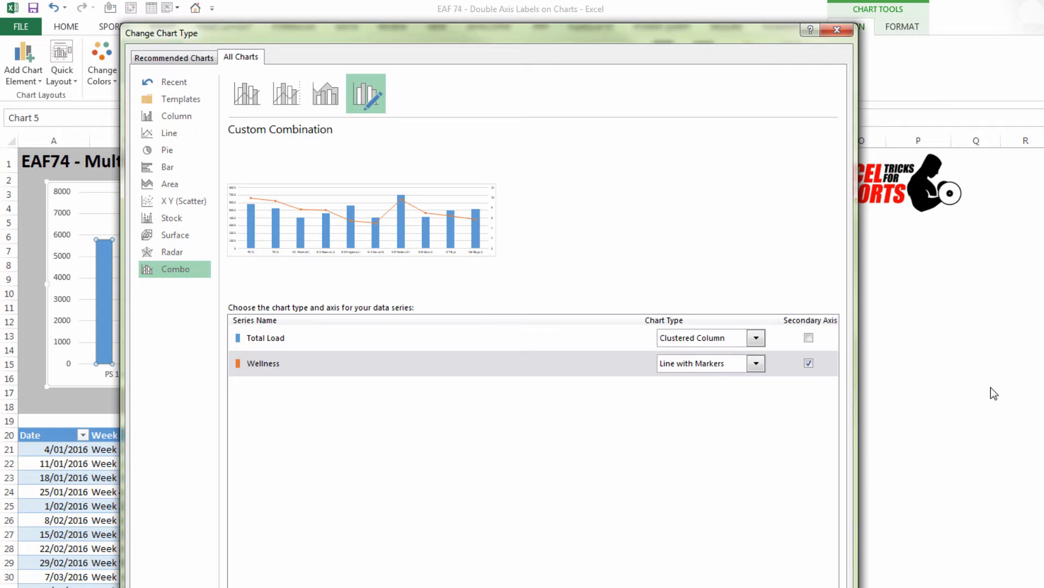
key("Return")
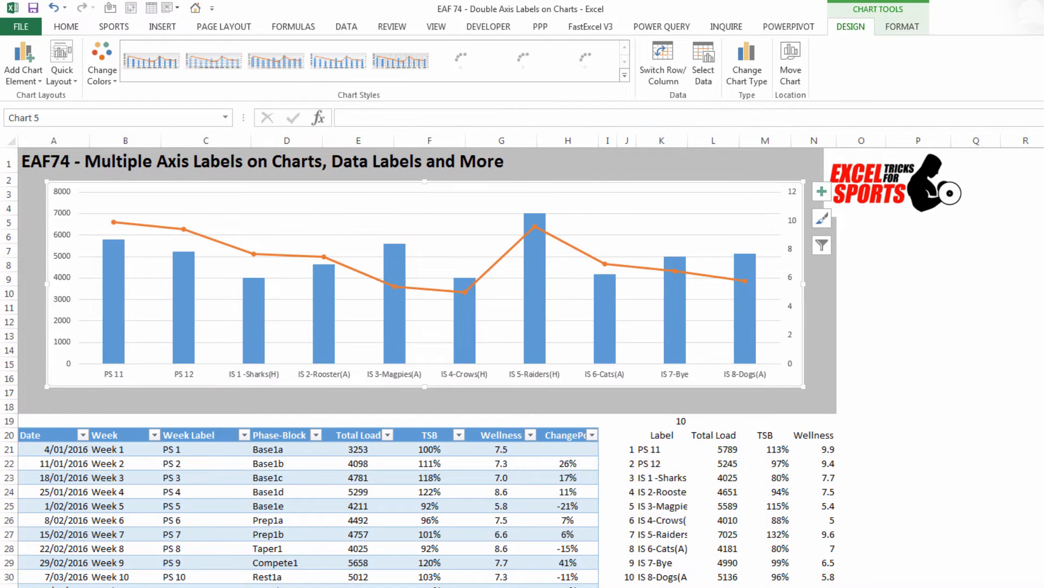
Step: Set the secondary vertical axis bounds to minimum 0 and maximum 10, with a major unit of 2
left_click(791, 222)
right_click(792, 223)
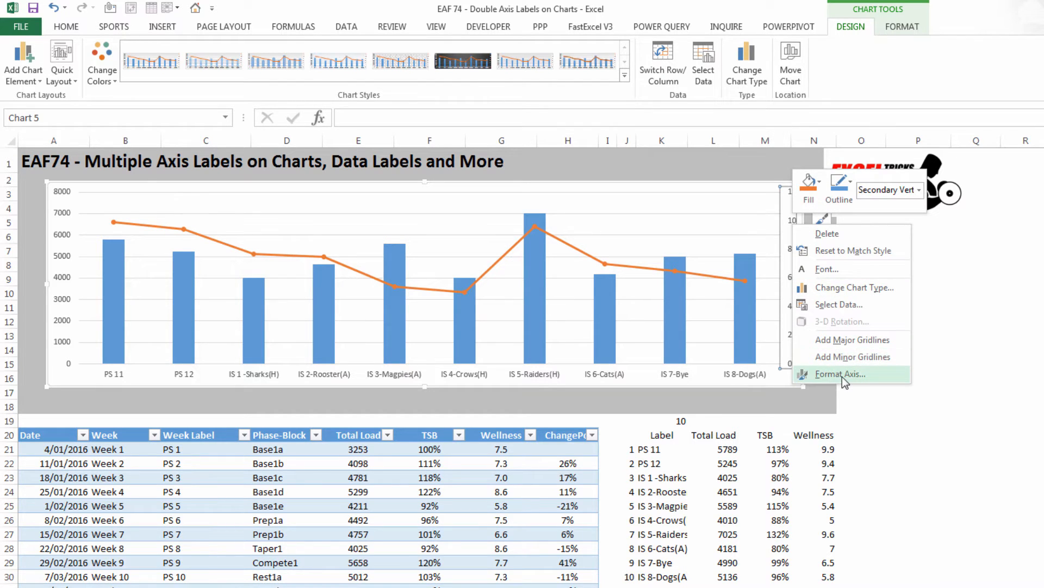
left_click(842, 376)
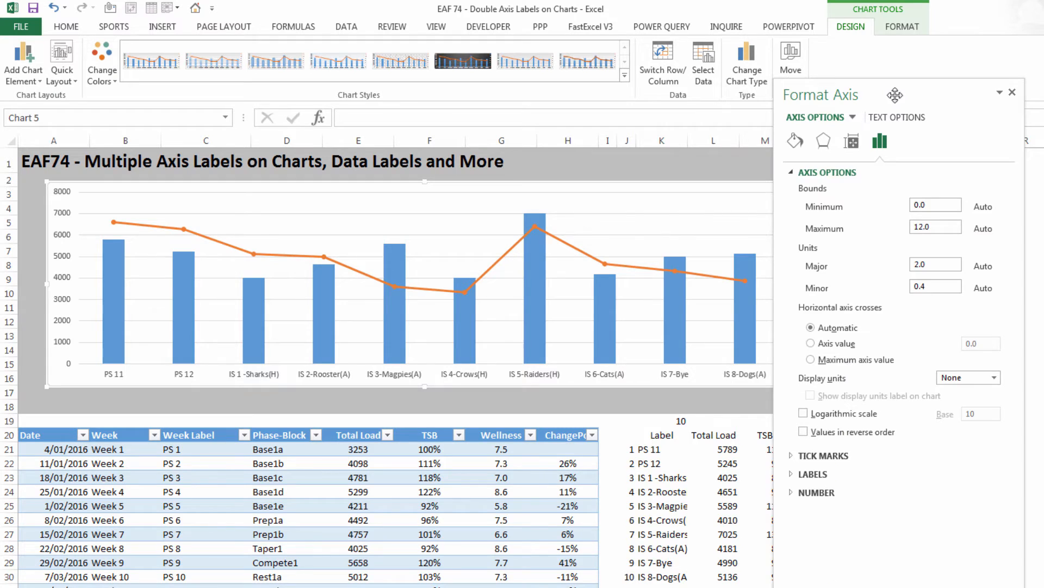
left_click_drag(892, 95, 236, 73)
left_click(339, 191)
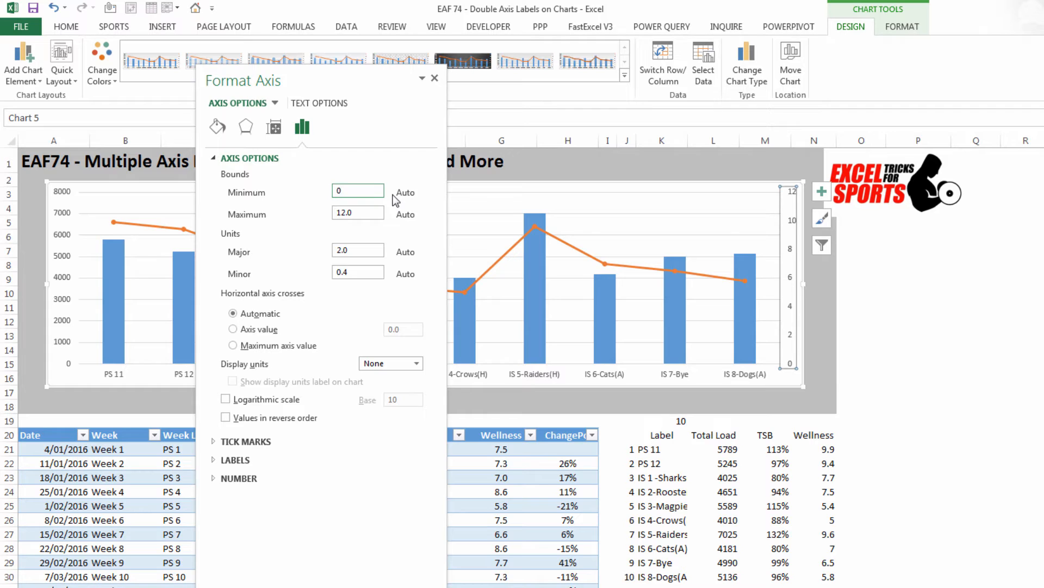
key("Return")
left_click_drag(373, 210, 325, 205)
type("10")
key("Return")
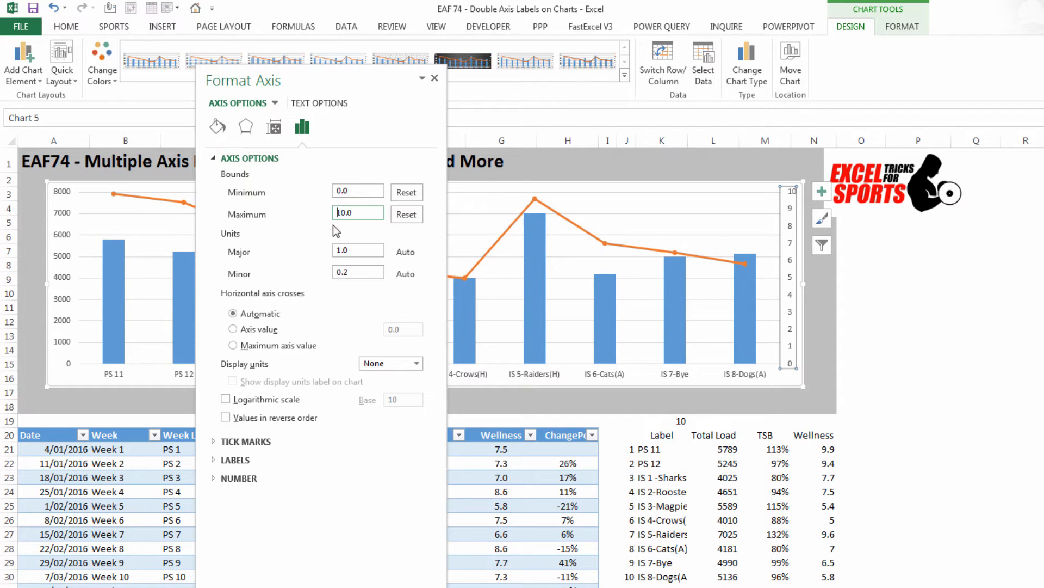
left_click_drag(360, 250, 333, 250)
key("Return")
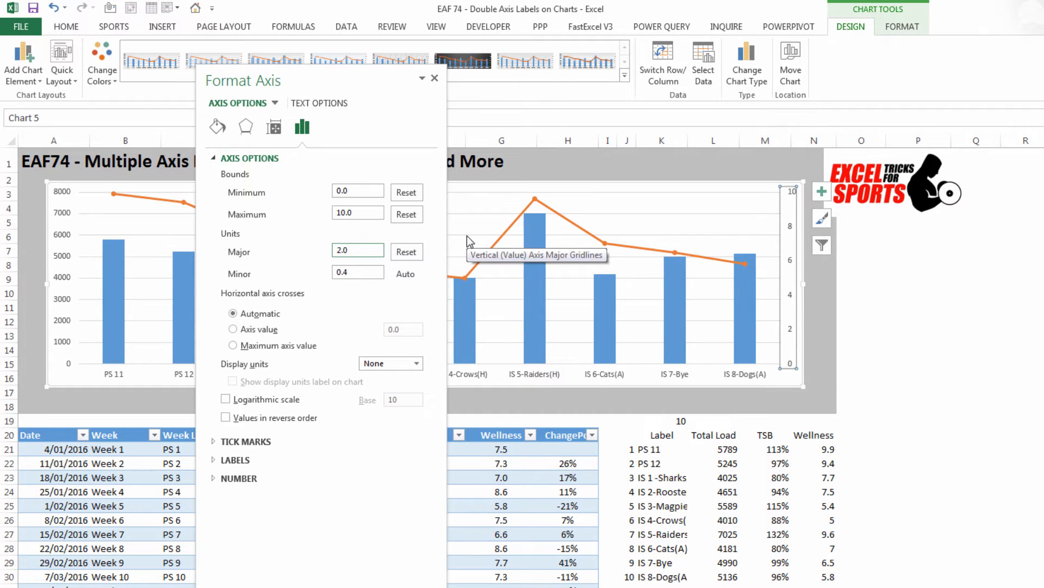
Step: Add a secondary vertical axis title to the chart with the text Wellness
left_click(435, 78)
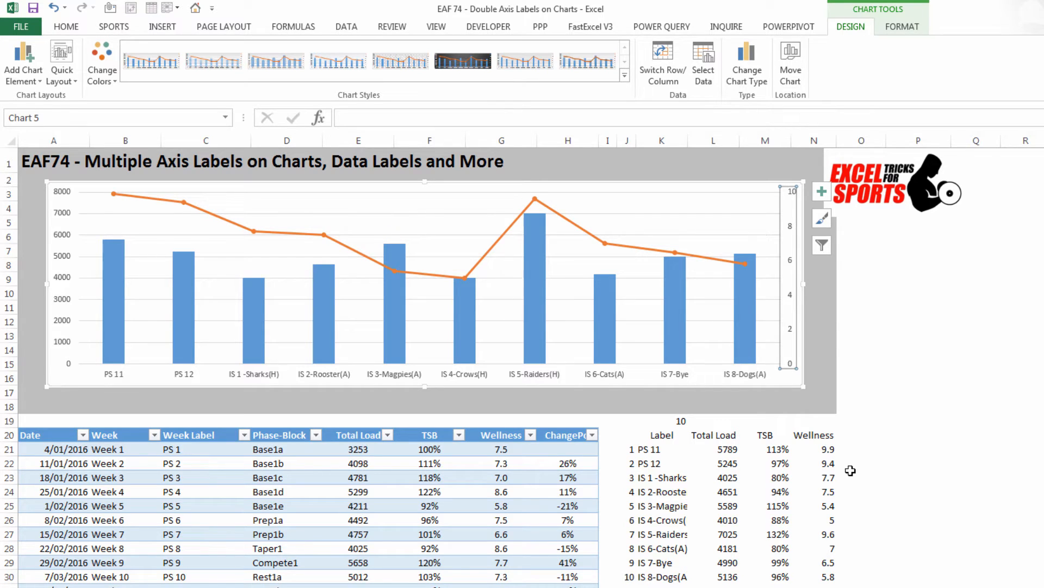
left_click(34, 83)
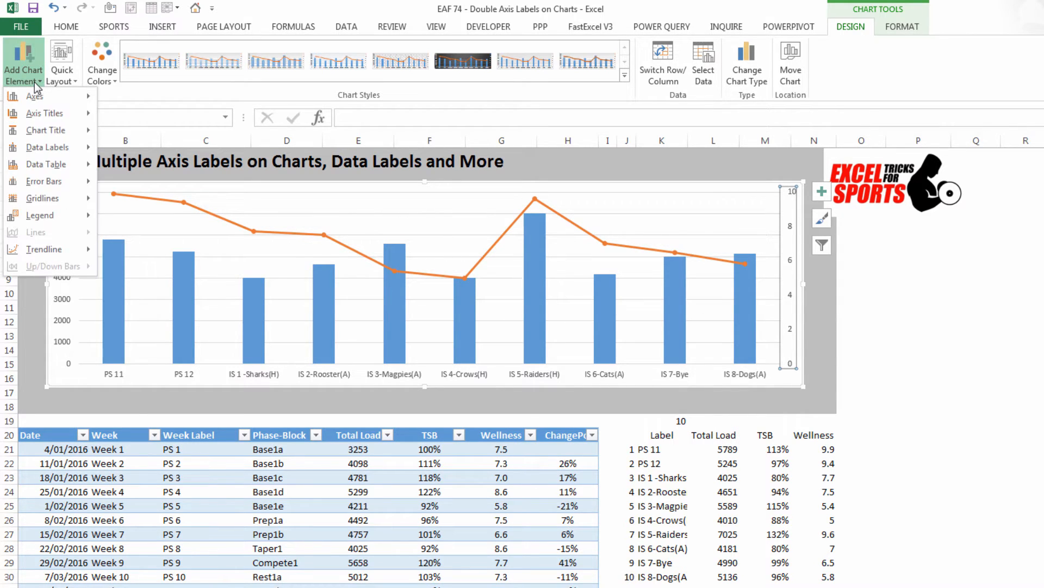
mouse_move(43, 115)
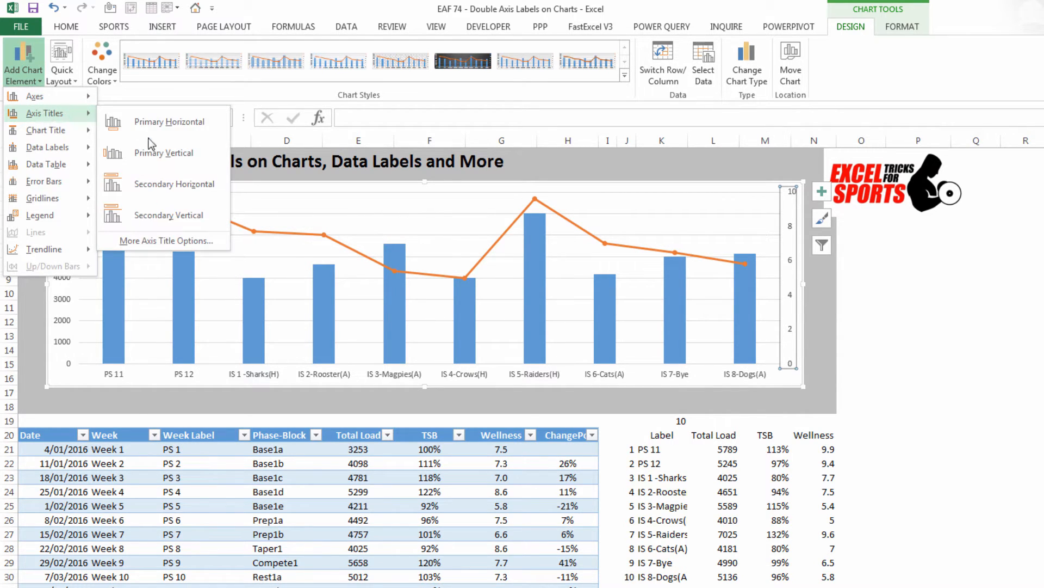
left_click(187, 212)
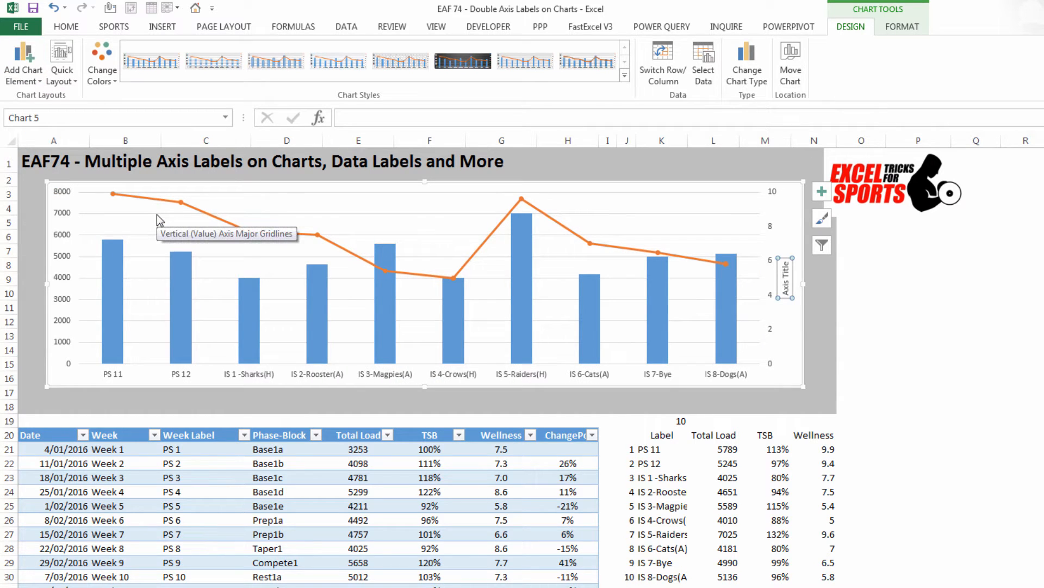
type("Wellness")
key("Return")
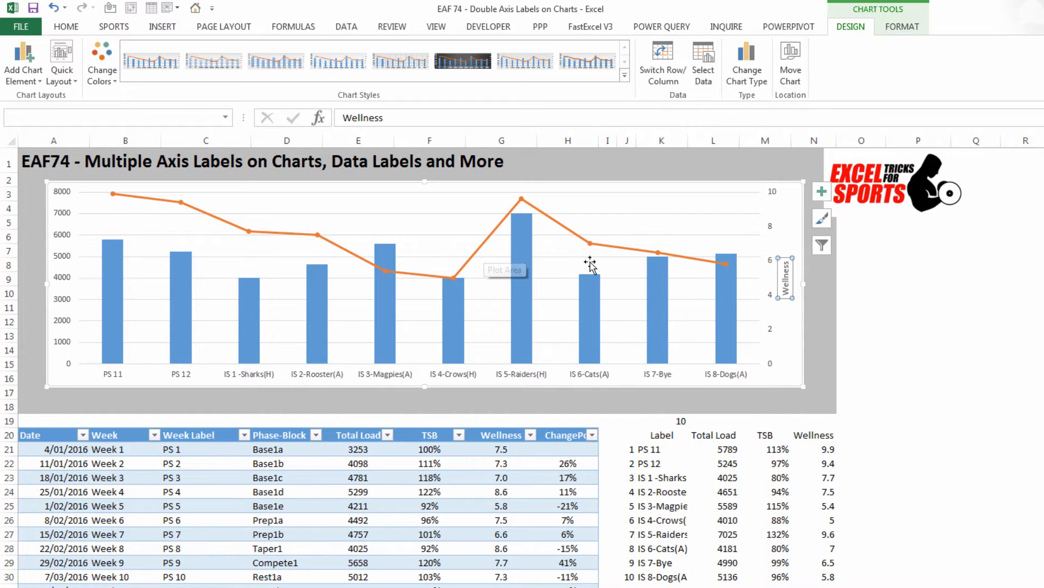
left_click(828, 344)
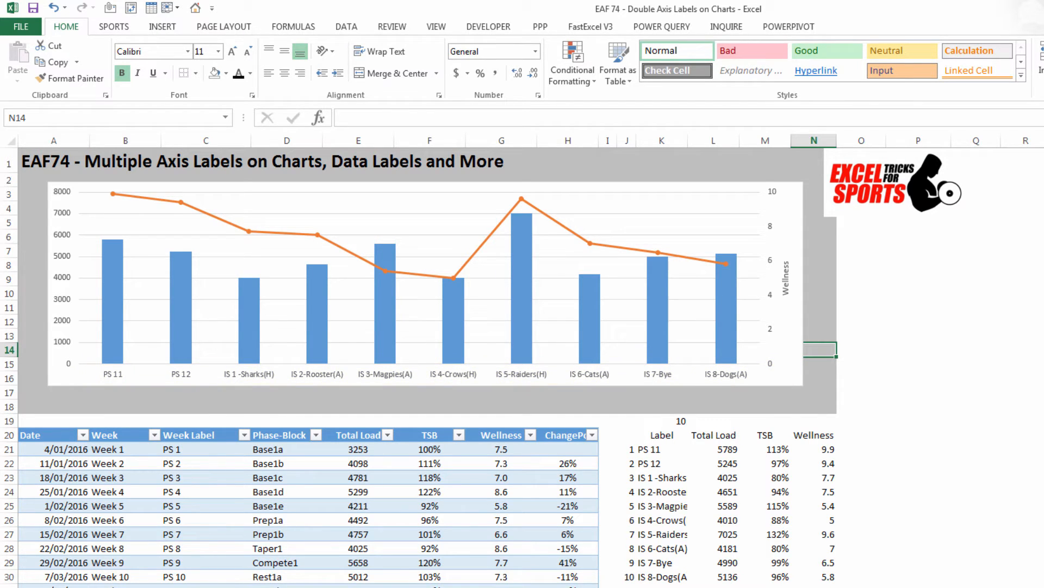
Step: Change the label formula in K21 to =INDEX(TBLData[Week],$K$19+$J21) & INDEX(TBLData[Week Label],$K$19+$J21) and fill it down to K30
left_click(661, 449)
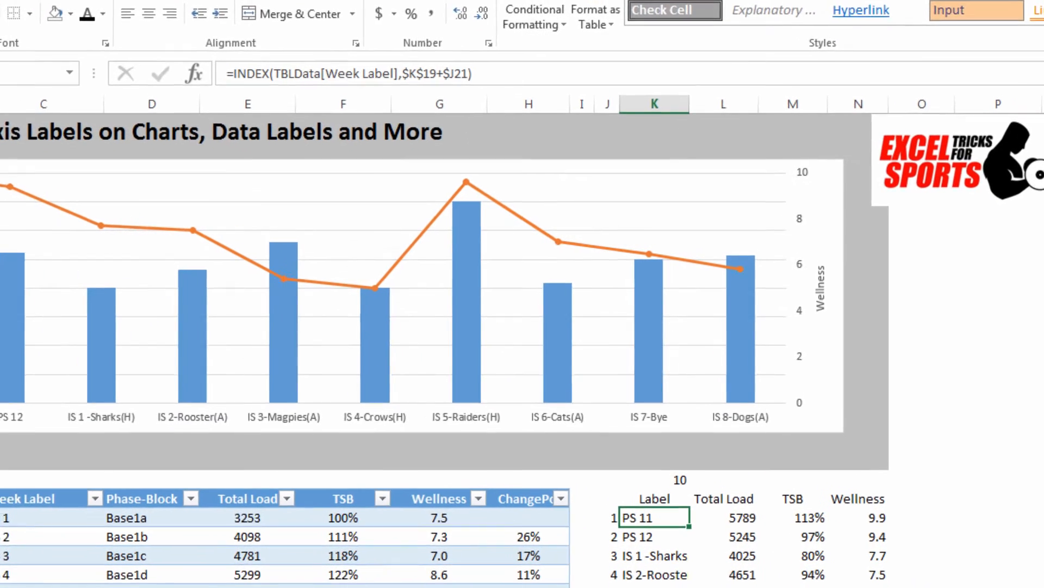
key("F2")
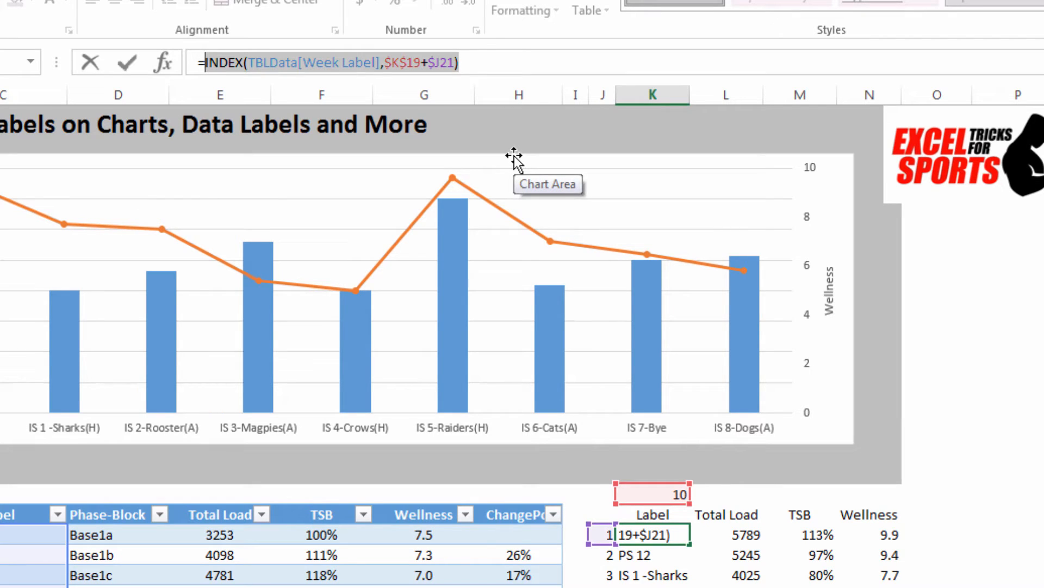
left_click(232, 51)
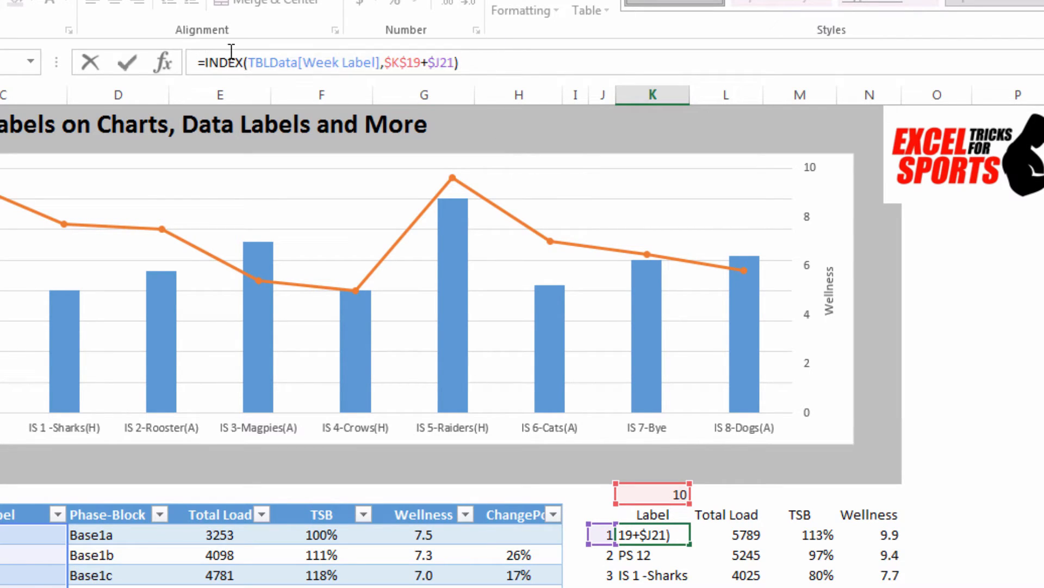
type("INDEX(TBLData[Week Label],$K$19+$J21)")
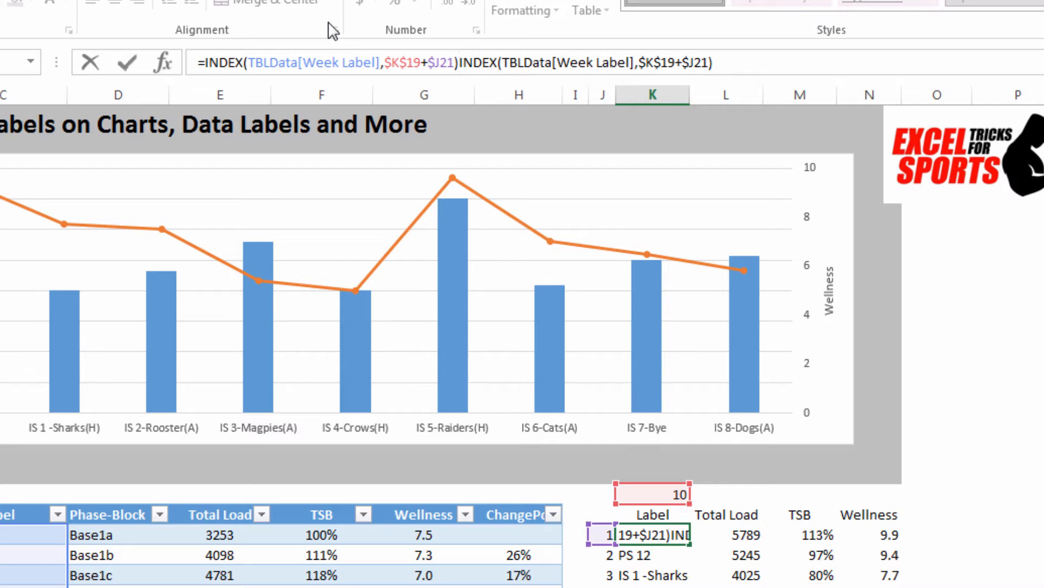
type("&")
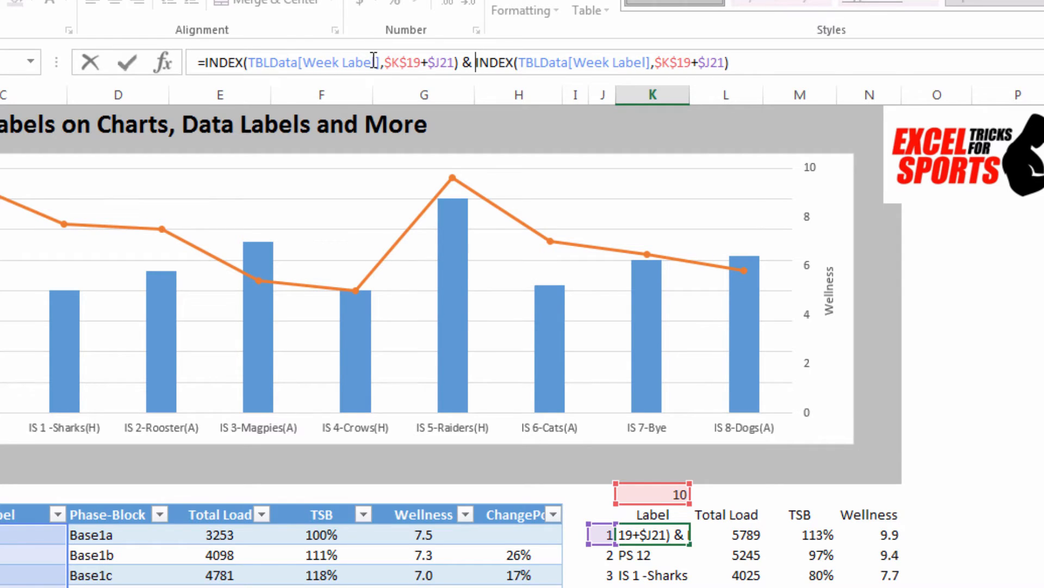
left_click(372, 63)
key("BackSpace")
key("BackSpace")
key("BackSpace")
key("BackSpace")
key("BackSpace")
key("BackSpace")
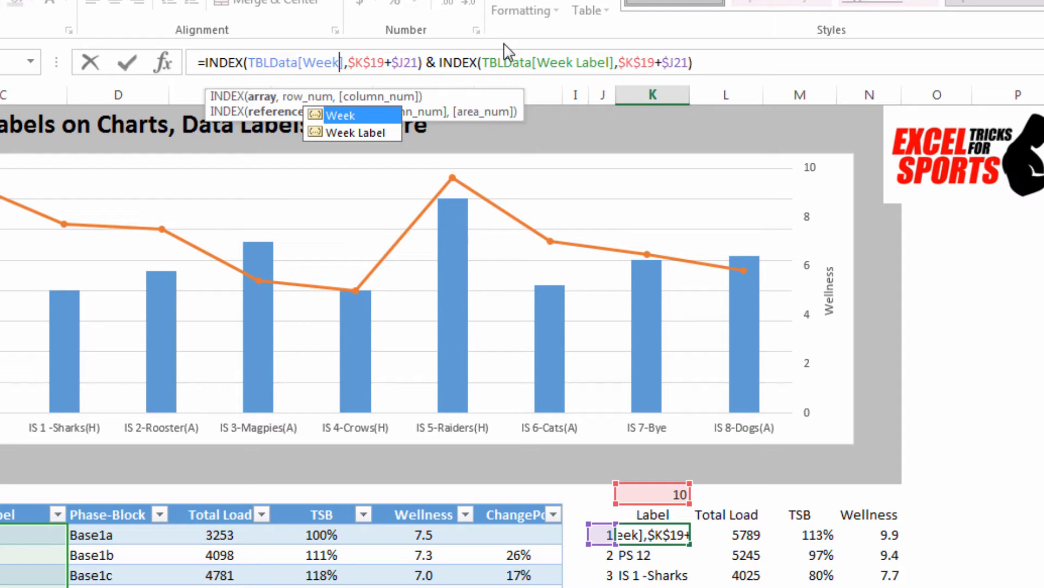
key("Return")
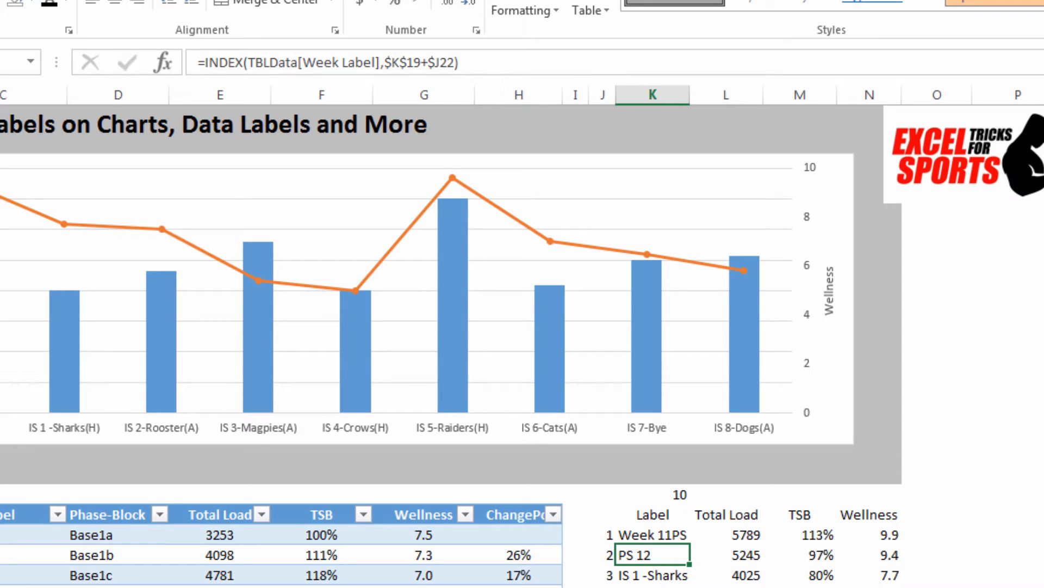
left_click(675, 535)
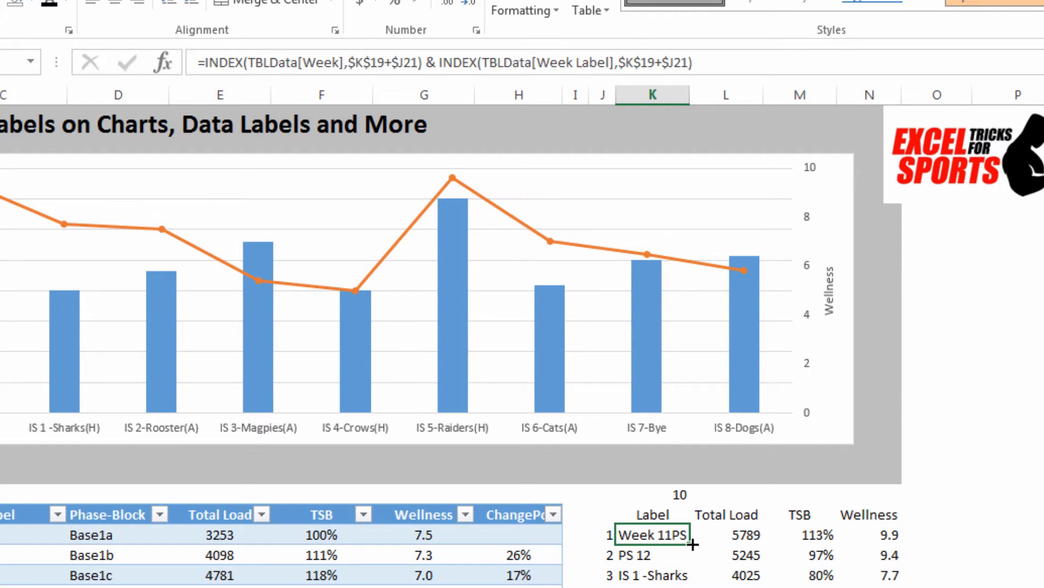
left_click_drag(693, 544, 691, 585)
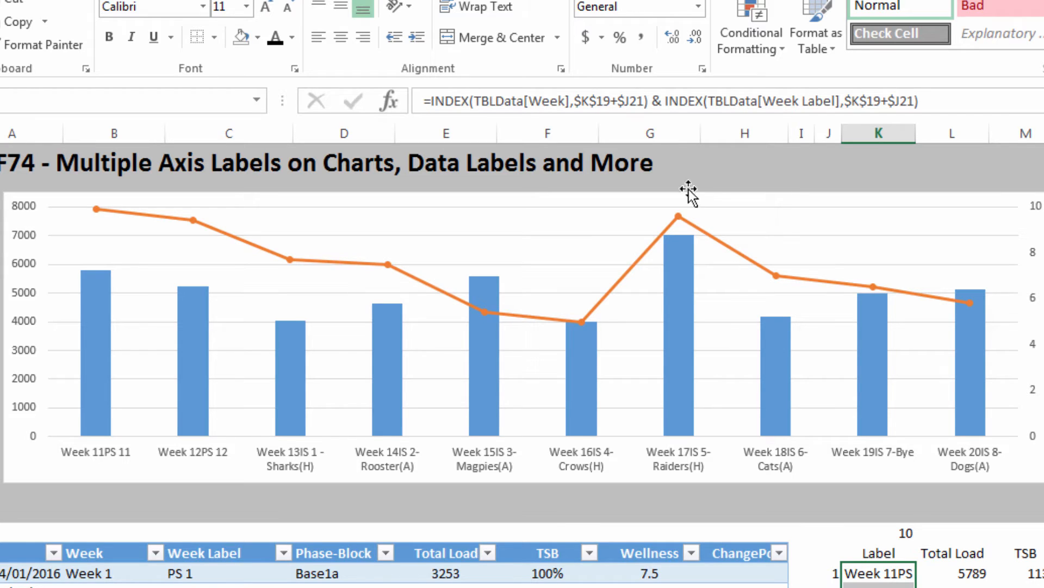
Step: Insert CHAR(10) & between the Week and Week Label INDEX parts of the formula in K21 as a line break
left_click(662, 100)
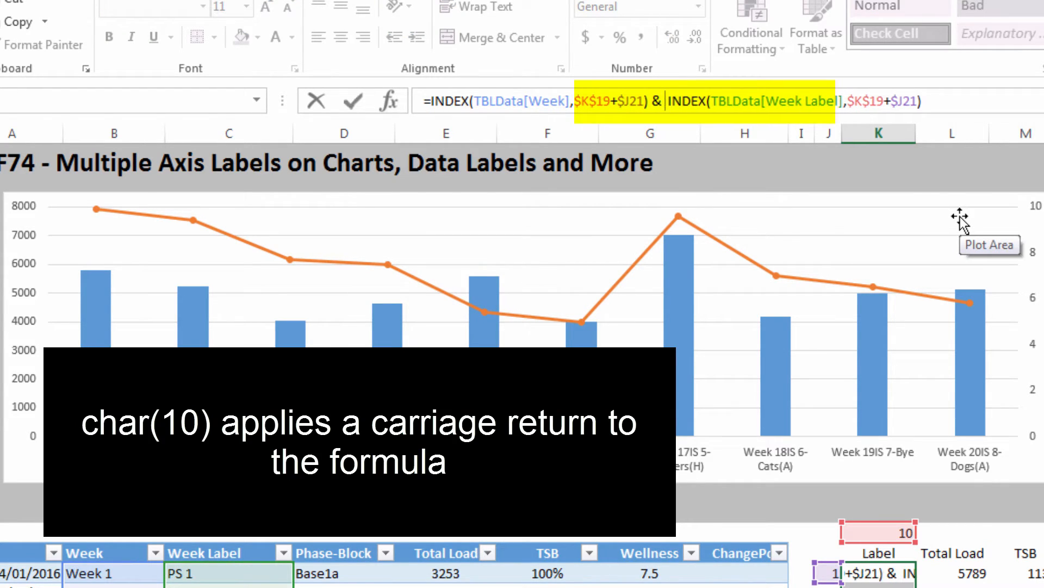
type("char")
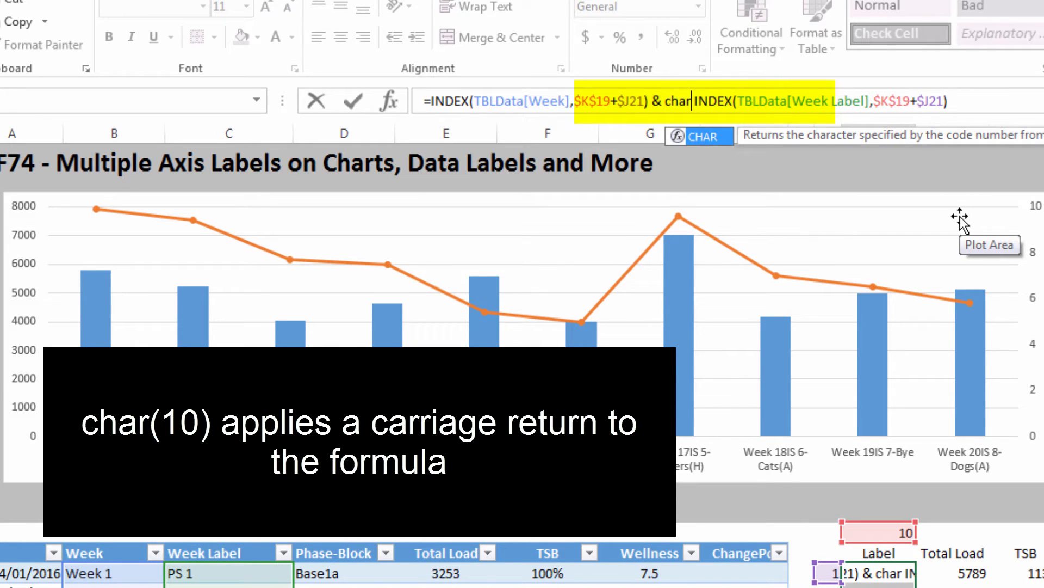
type("(10)")
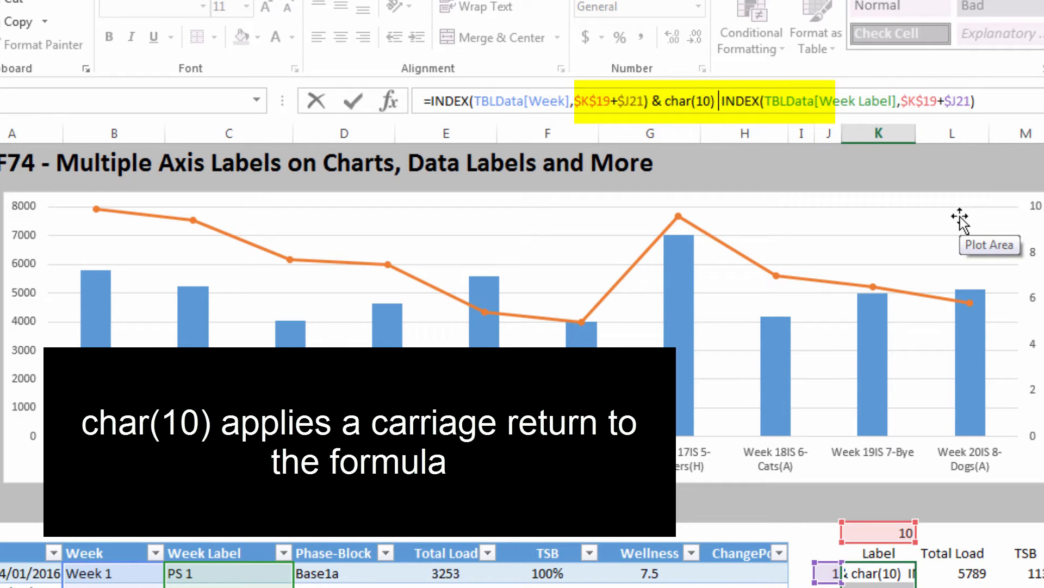
type(" &")
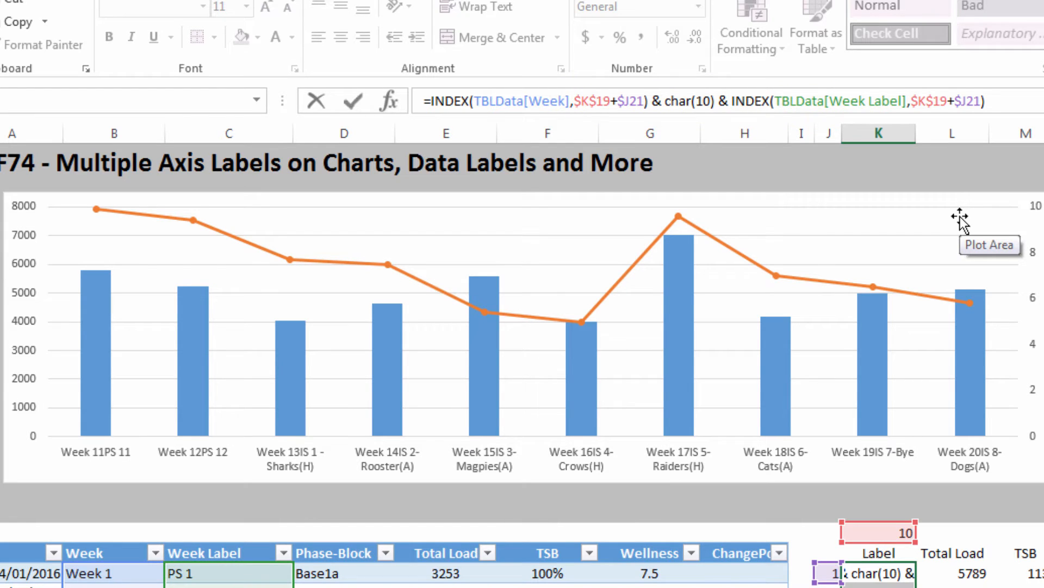
key("Return")
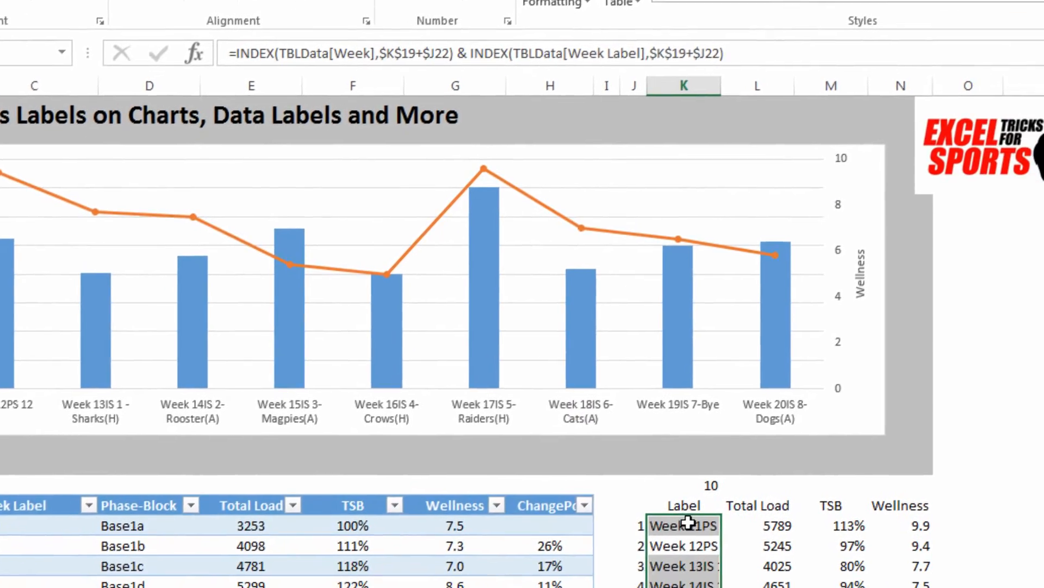
Step: Widen column K to fit the full labels and fill the K21 formula down to K30
left_click(892, 573)
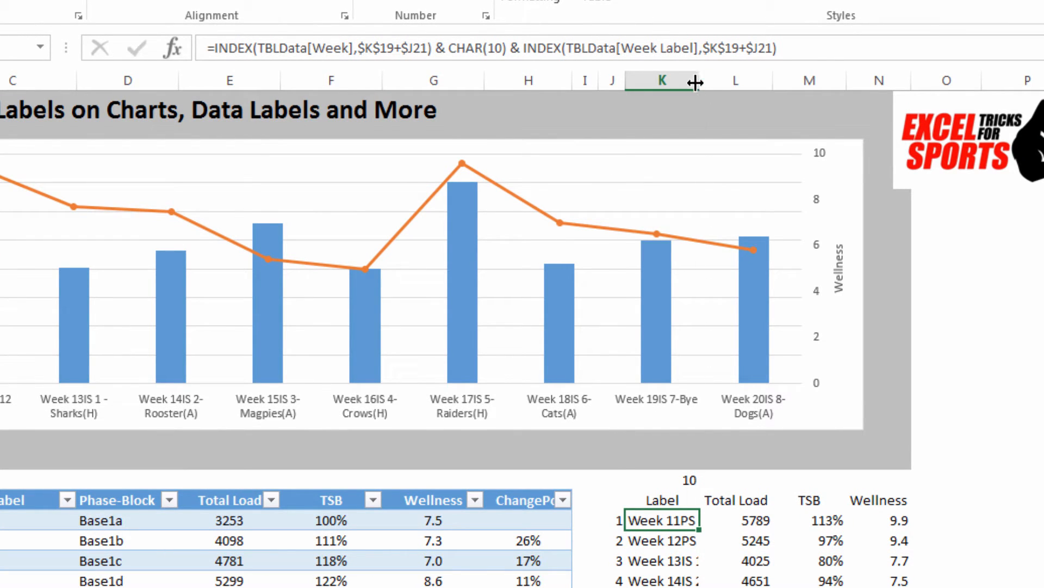
left_click_drag(700, 81, 830, 83)
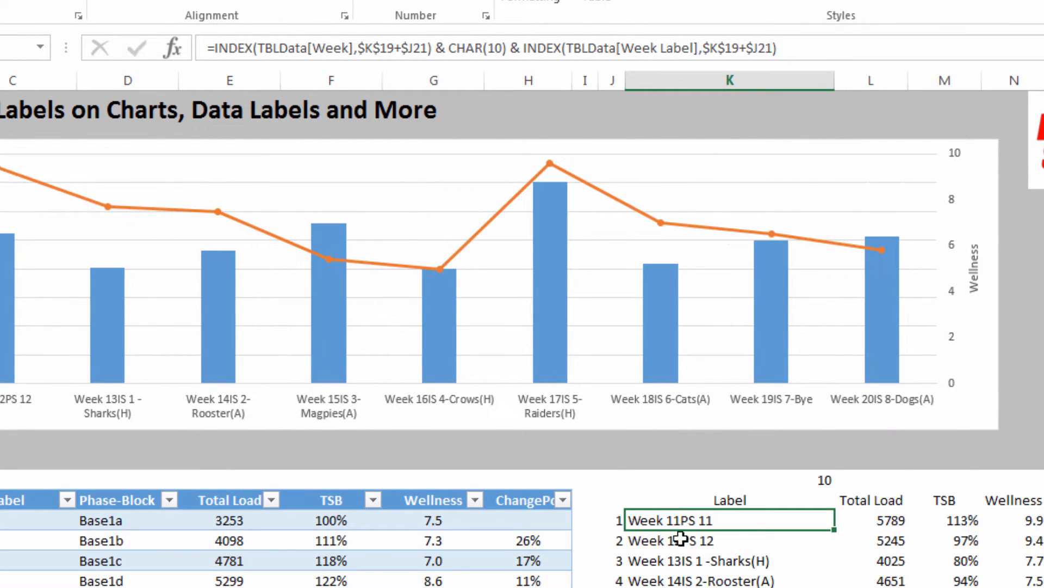
double_click(835, 530)
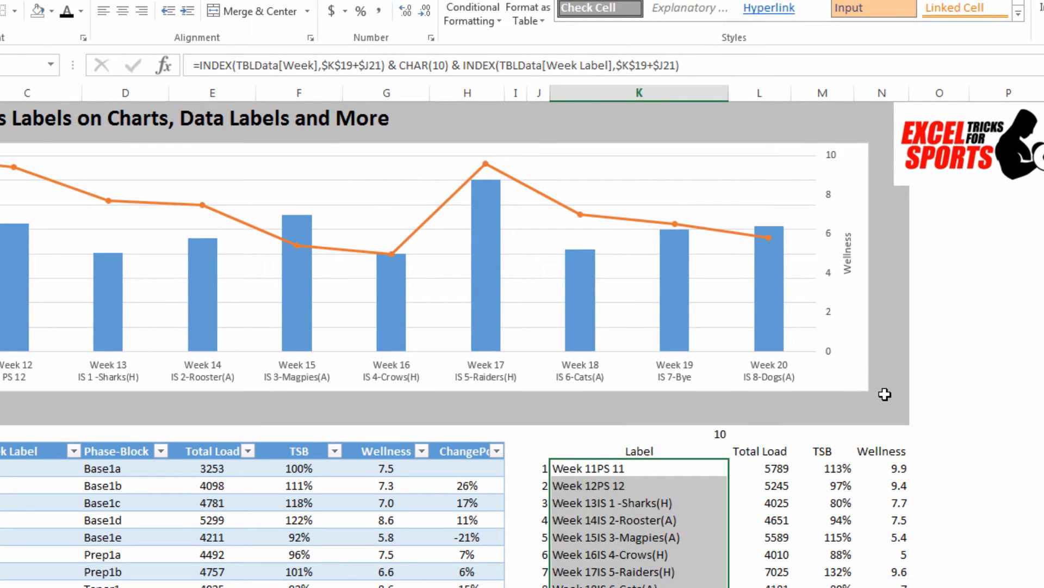
Step: Append &CHAR(10) & to the end of the label formula in K21 as a second line break
left_click(562, 466)
left_click(717, 70)
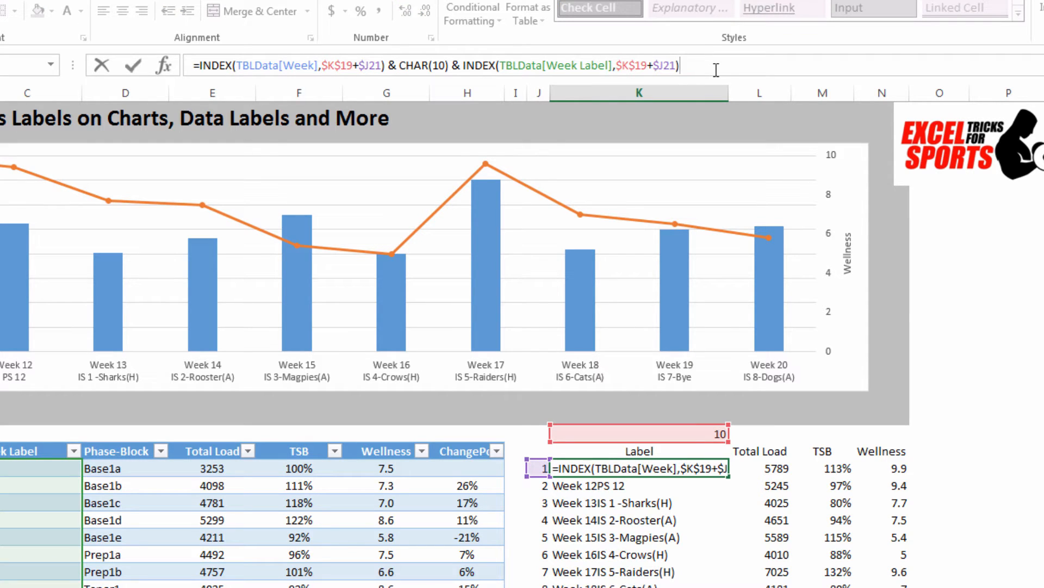
type("&char")
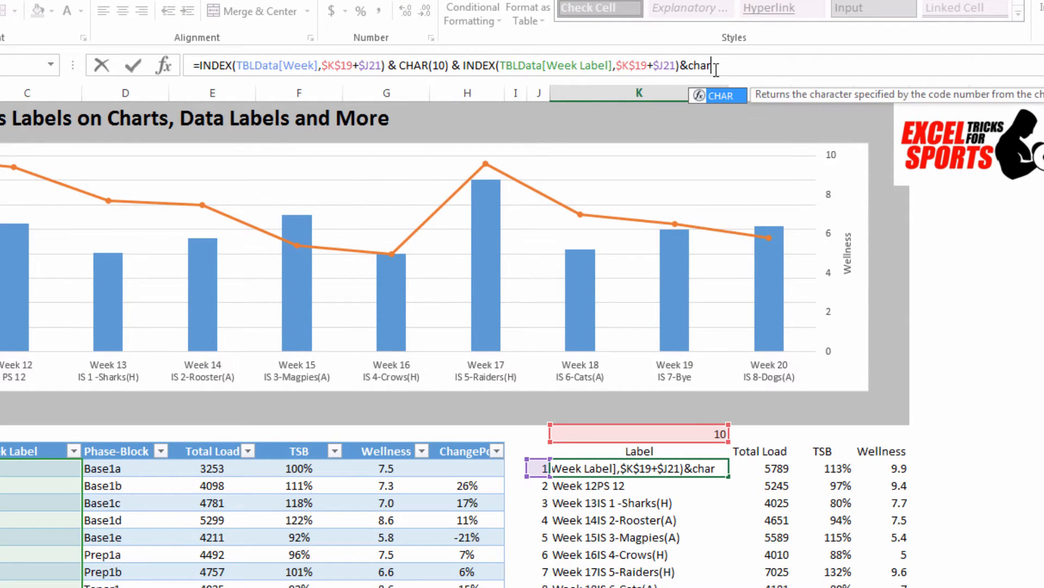
type("(10)")
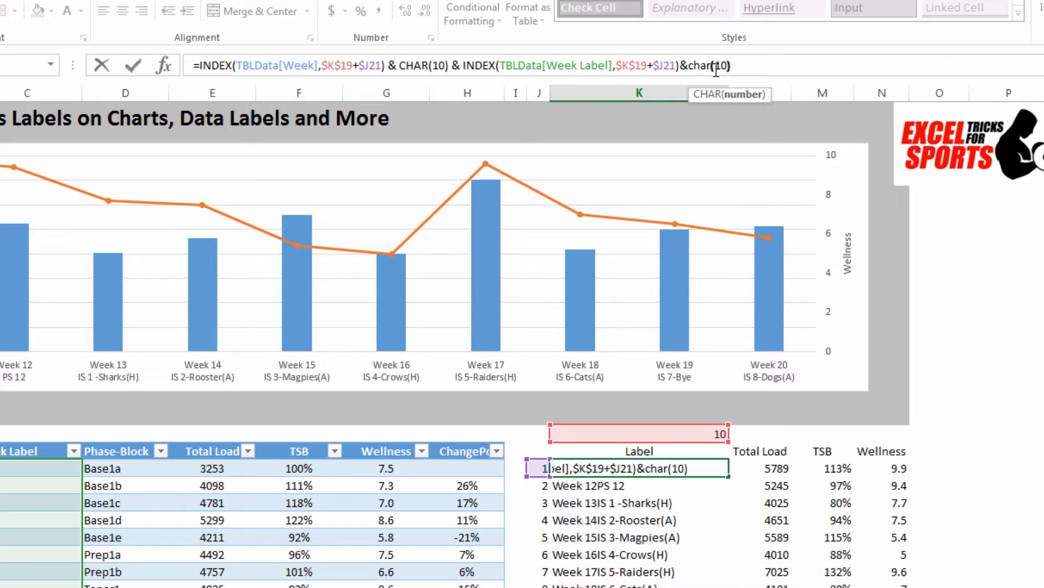
type(" &")
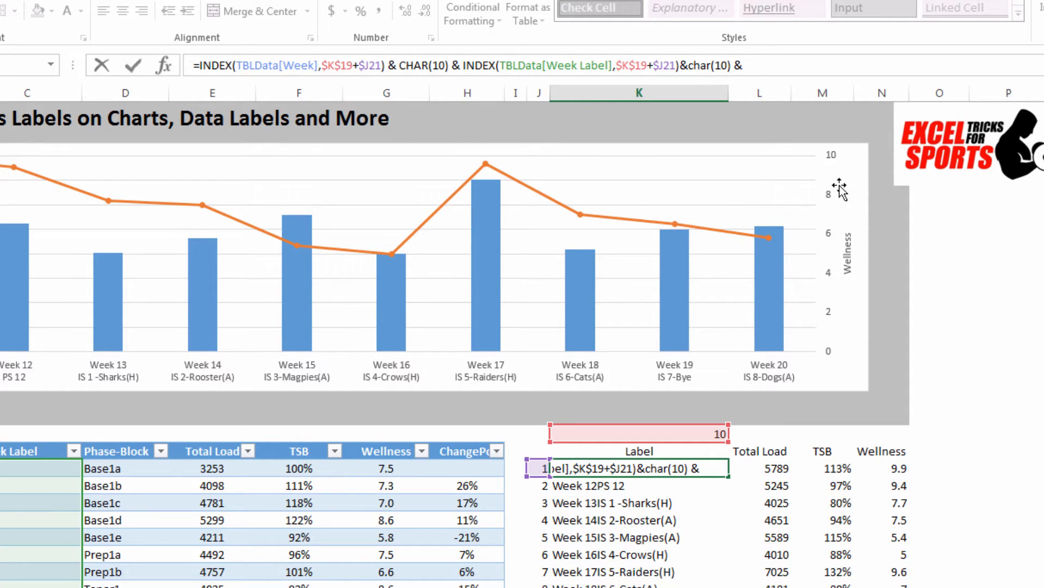
Step: End the K21 formula with INDEX(TBLData[Phase-Block],$K$19+$J21) and fill it down the Label column to K30
type("INDEX(TBLData[Week Label],$K$19+$J21)")
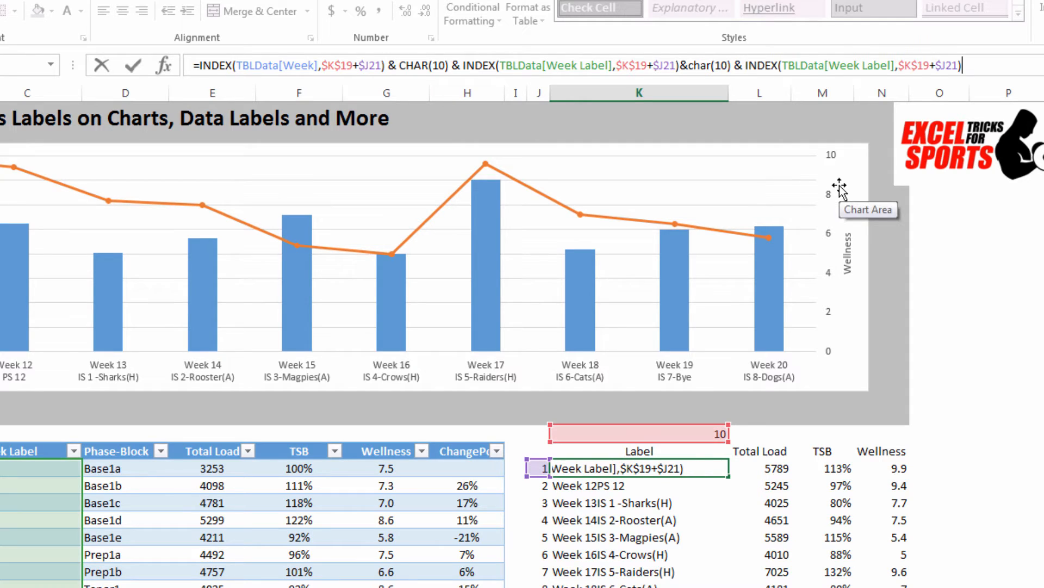
left_click(893, 65)
key("BackSpace")
key("BackSpace")
key("BackSpace")
key("BackSpace")
key("BackSpace")
key("BackSpace")
key("BackSpace")
key("BackSpace")
key("BackSpace")
key("BackSpace")
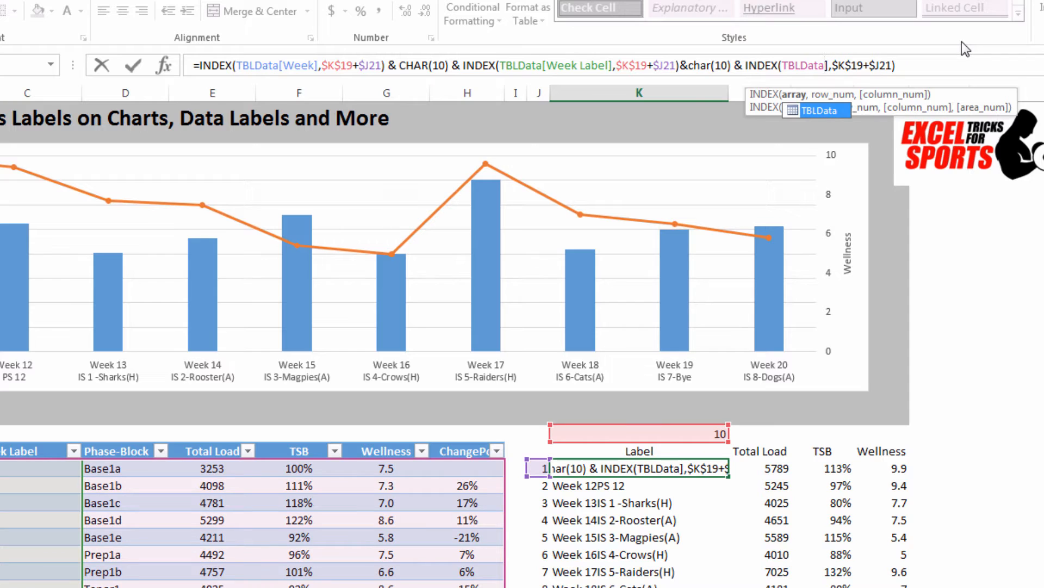
type("p")
key("Tab")
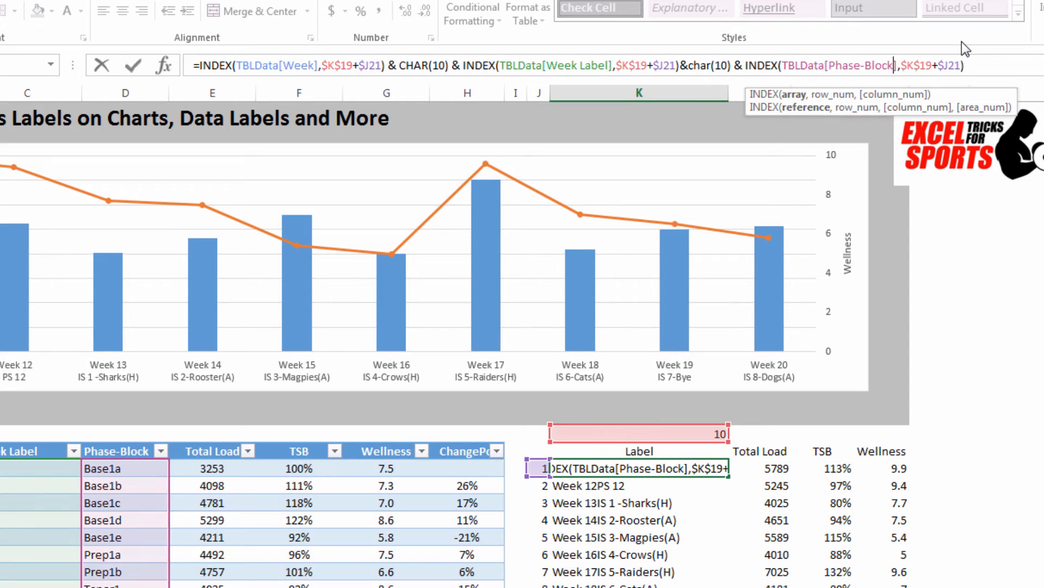
key("Return")
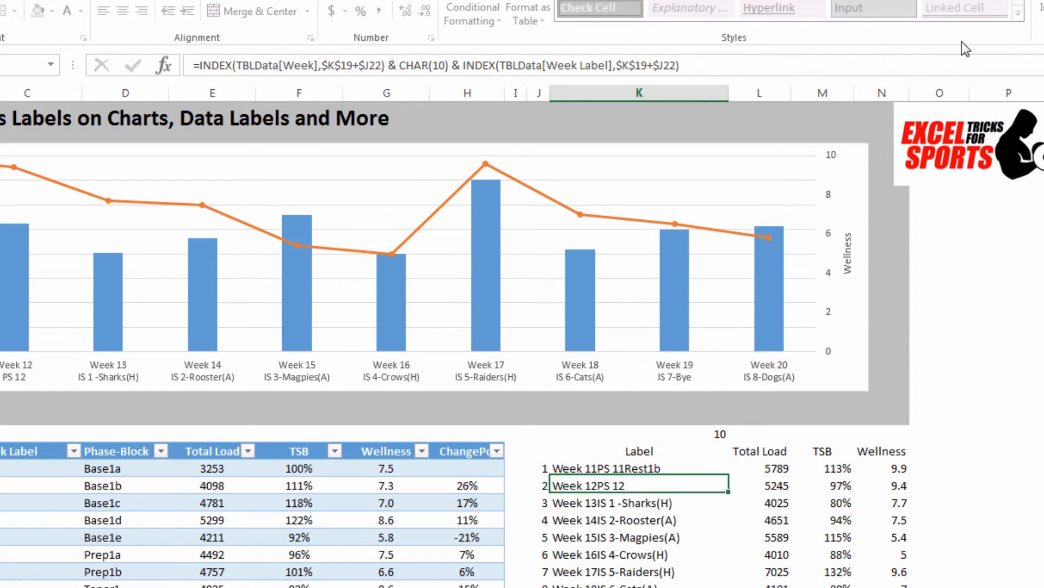
left_click(662, 470)
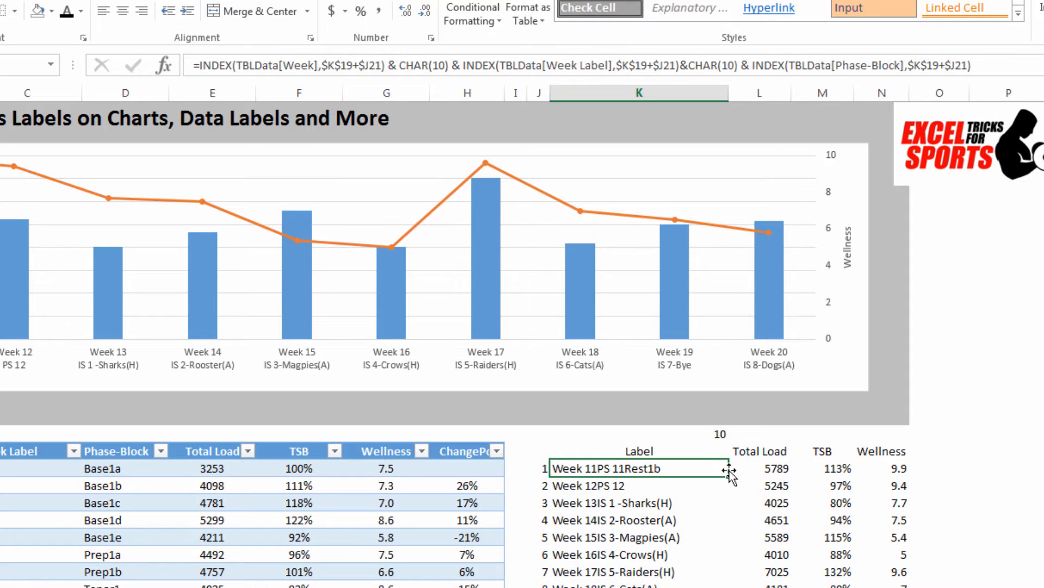
double_click(728, 476)
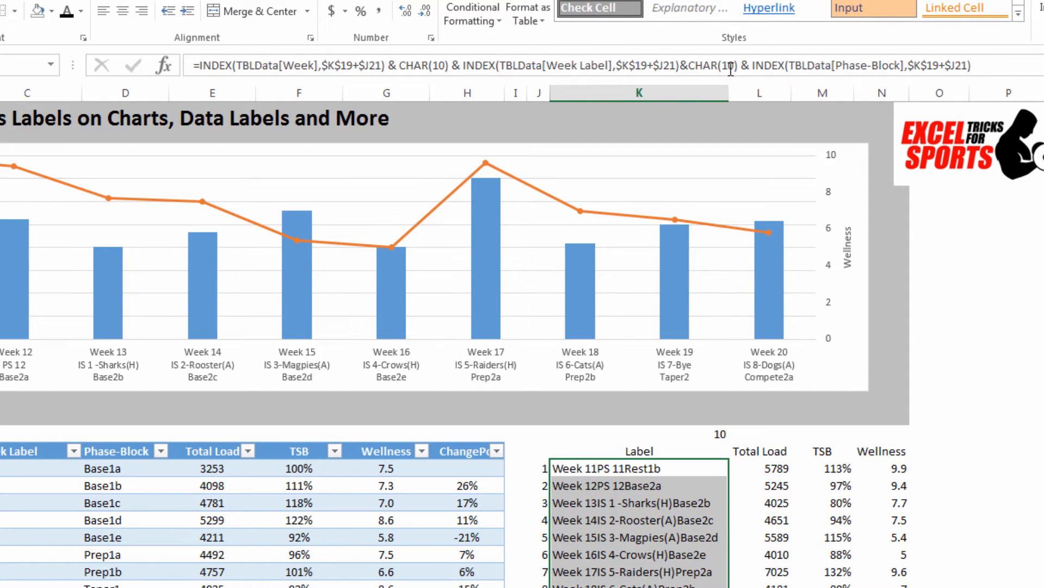
left_click_drag(729, 95, 626, 127)
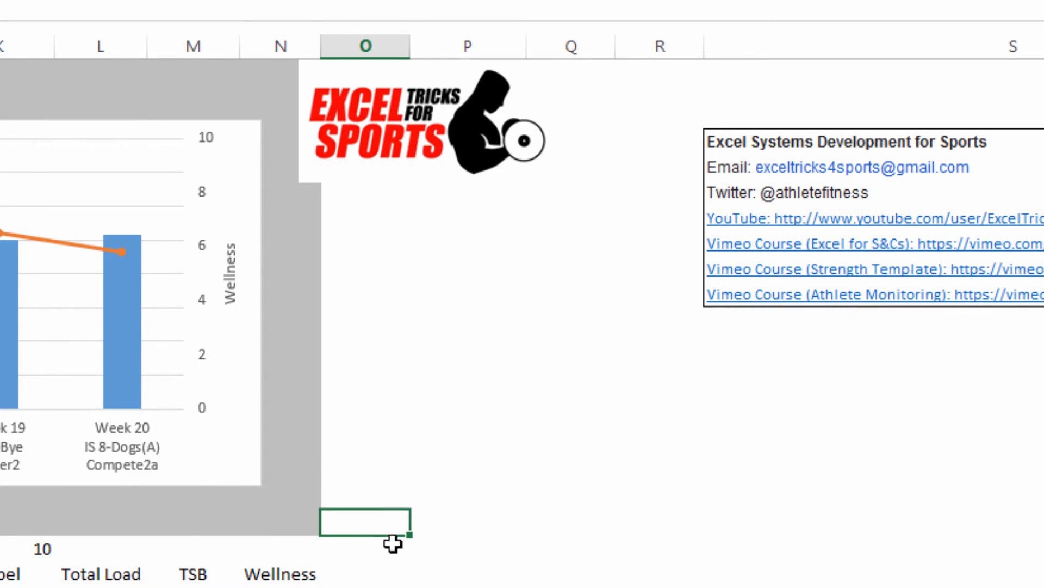
left_click(357, 242)
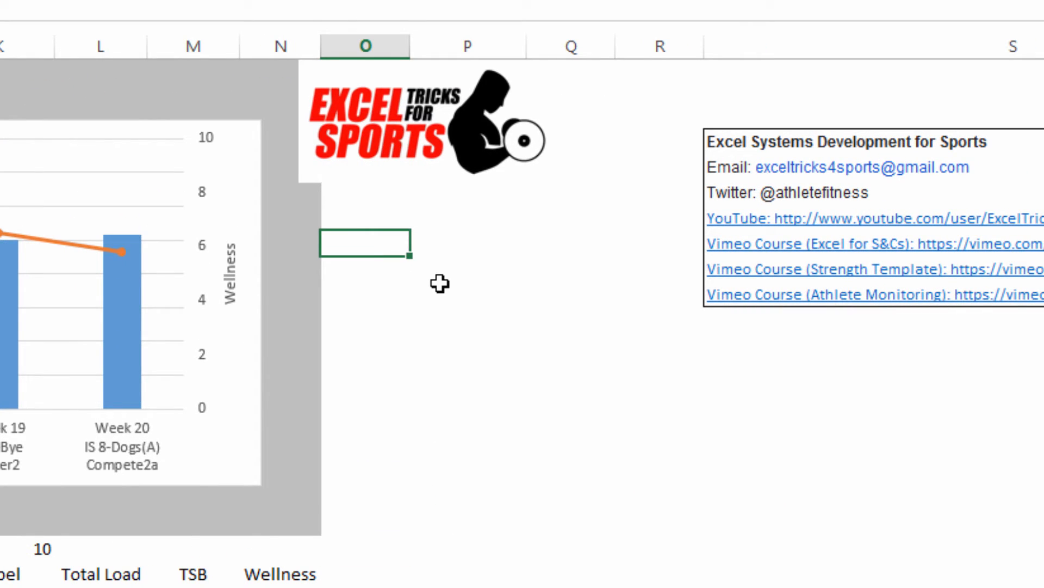
Step: Enter the test numbers 1, 2, 30, 40 and 50 down cells O7 to O11
type("1")
key("Return")
type("2")
key("Return")
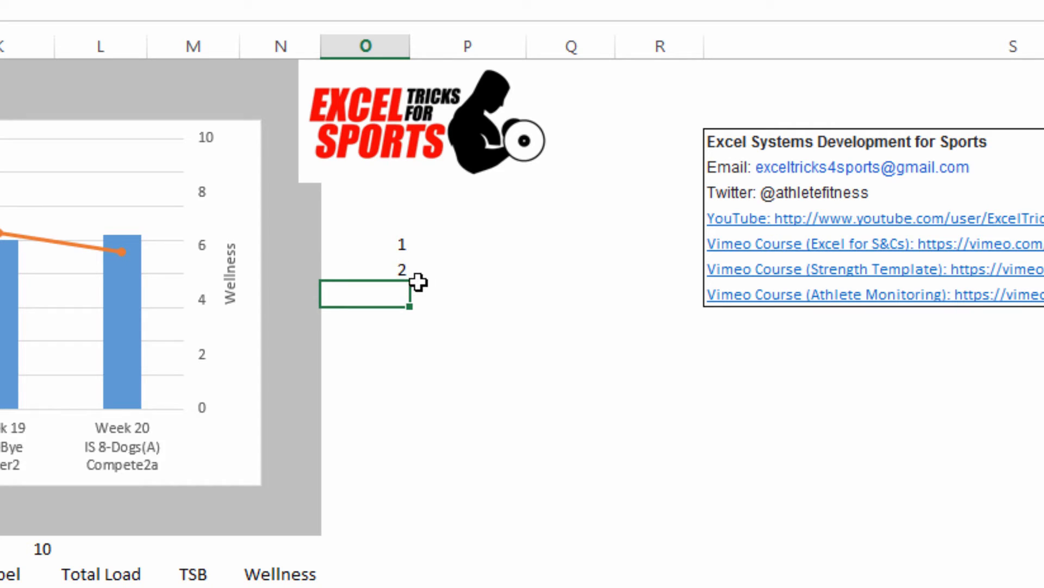
type("30")
key("Return")
type("40")
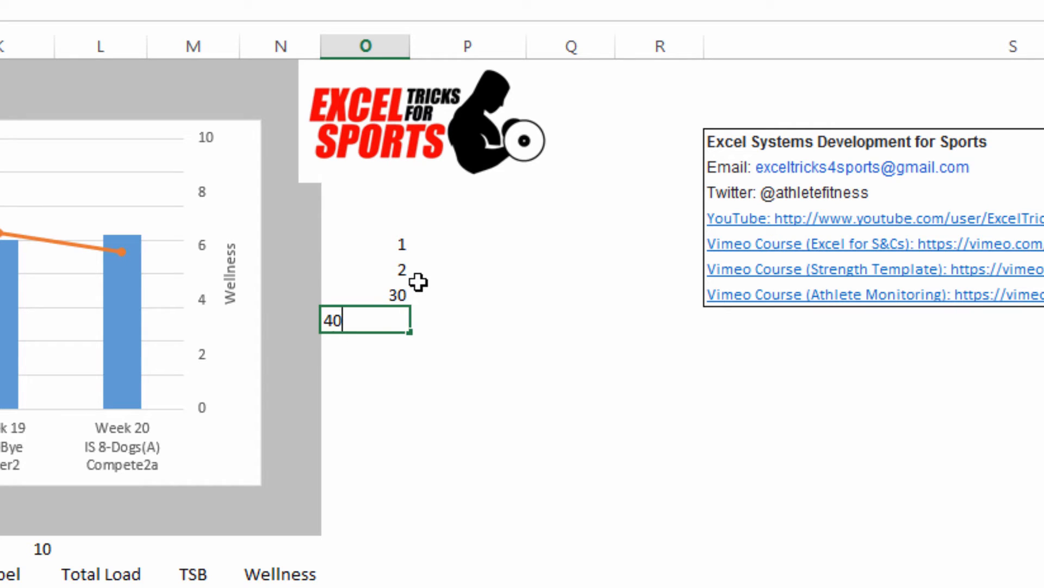
key("Return")
type("50")
key("Return")
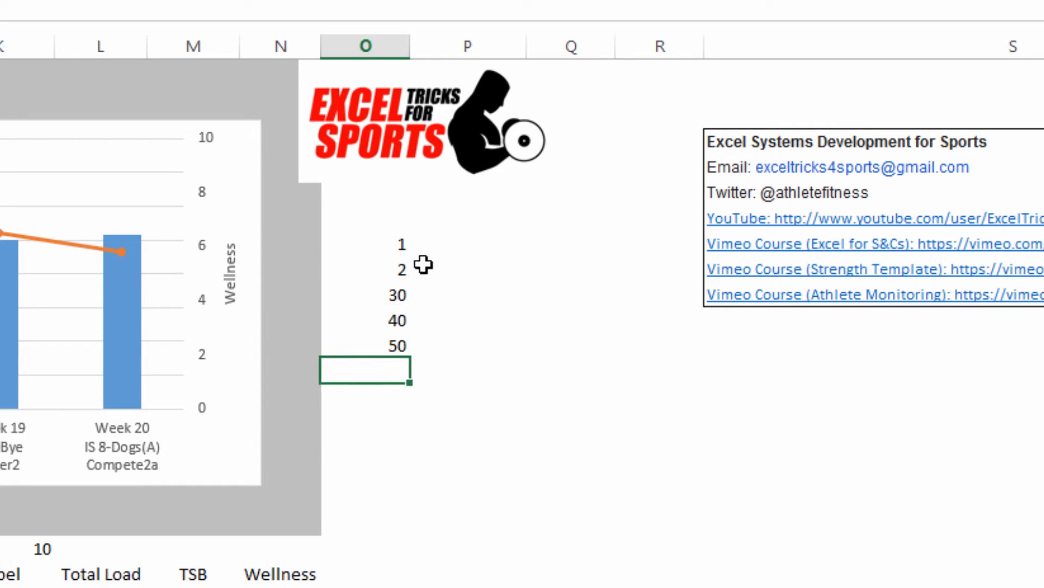
Step: Enter =CHAR(O7) in P7 and fill the formula down to P11
left_click(432, 242)
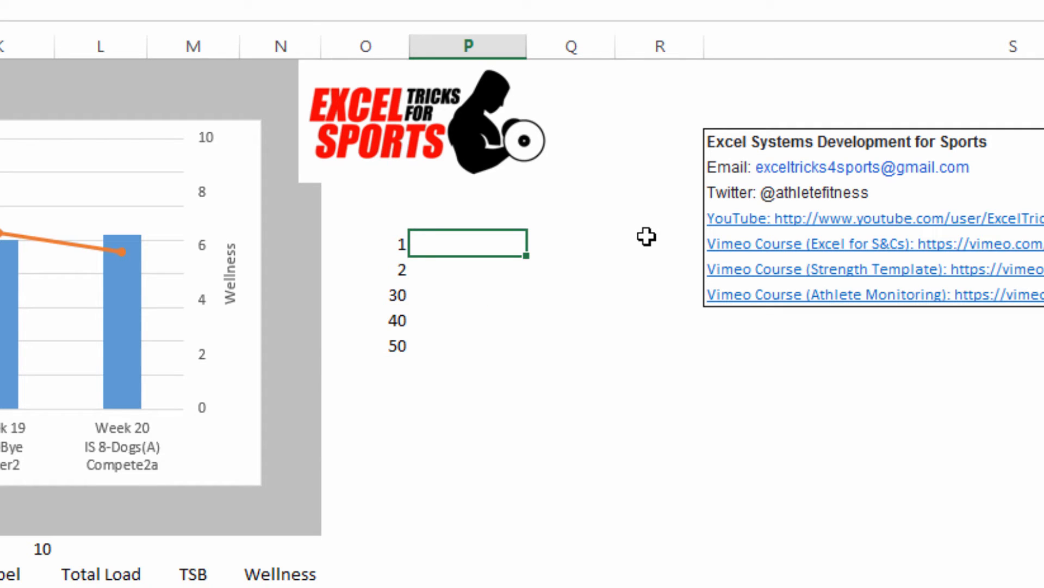
type("=char(")
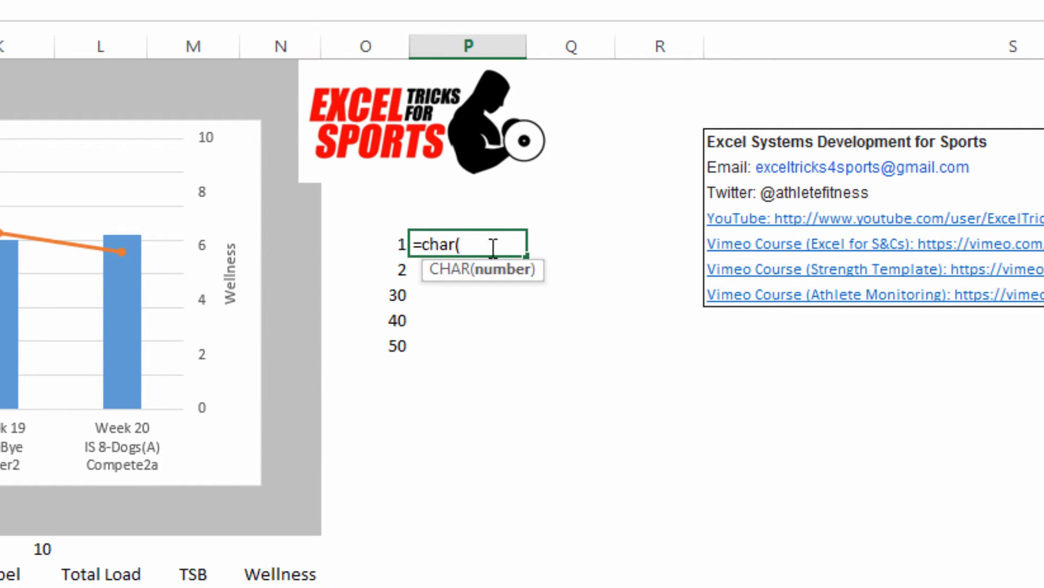
left_click(381, 243)
key("Return")
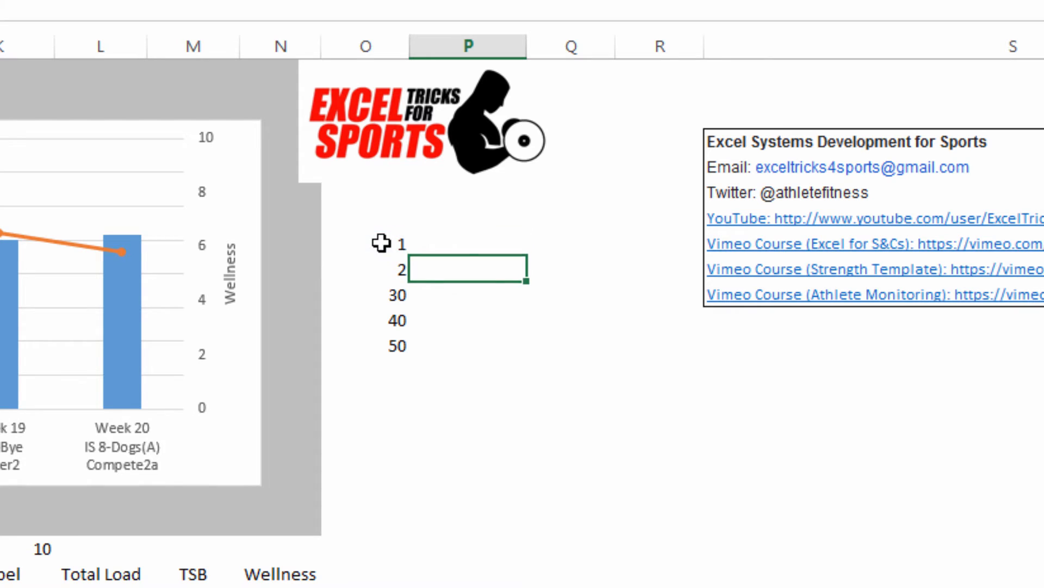
left_click(457, 247)
left_click_drag(528, 256, 526, 351)
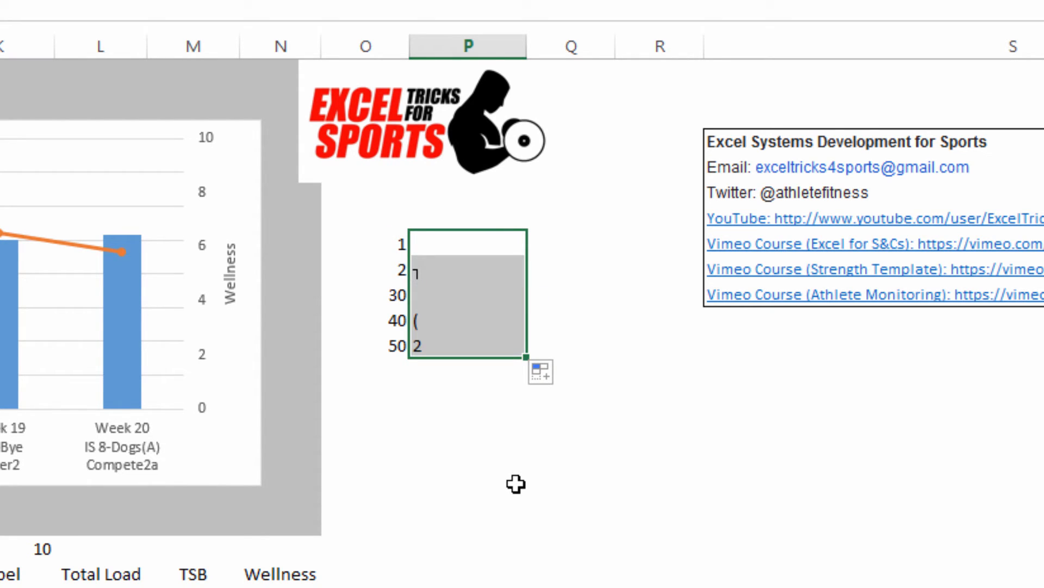
Step: Change the test numbers in O9, O10 and O11 to 35, 55 and 78
left_click(381, 295)
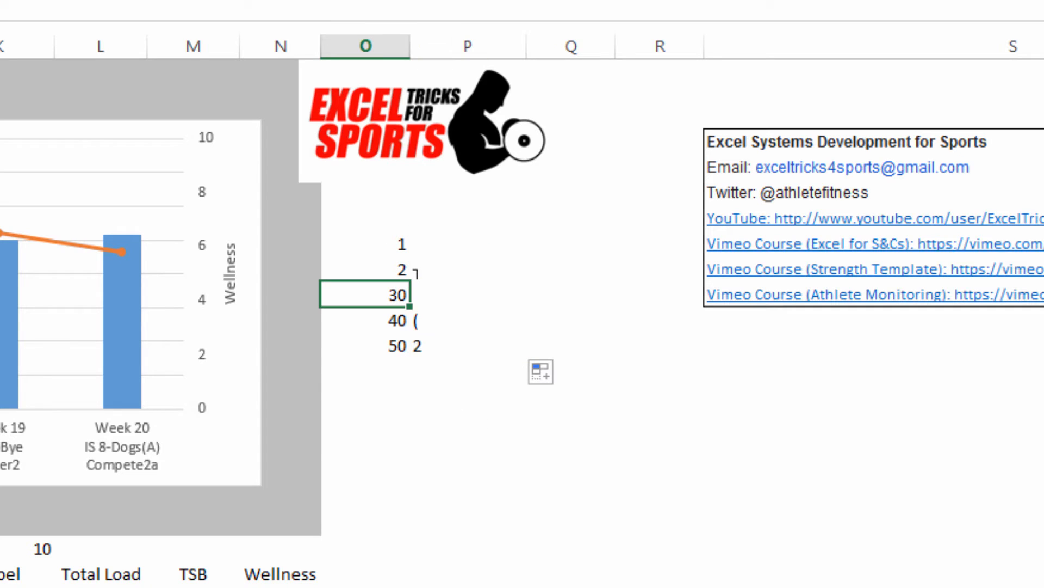
type("35")
key("Return")
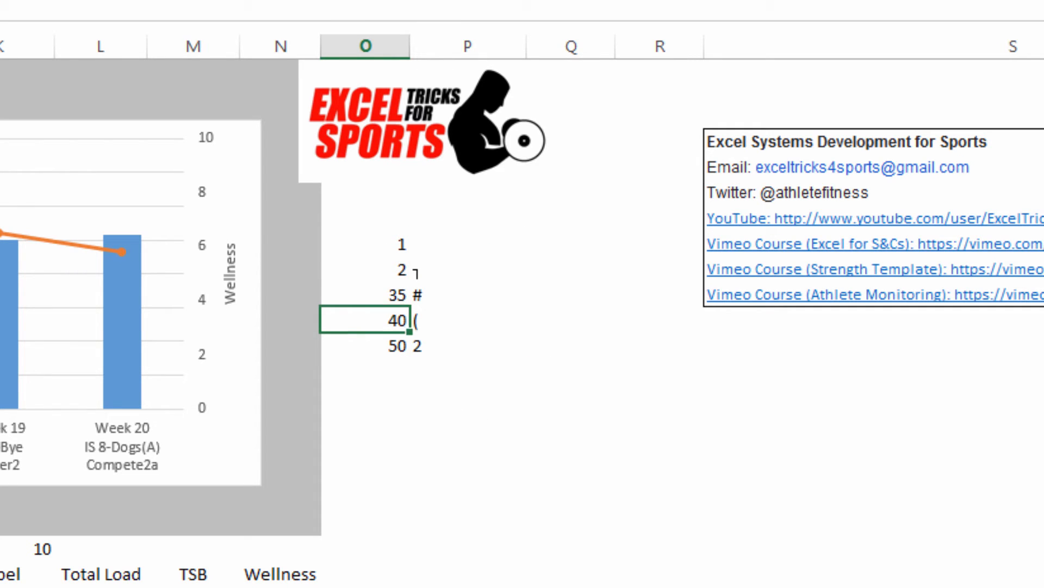
type("55")
key("Return")
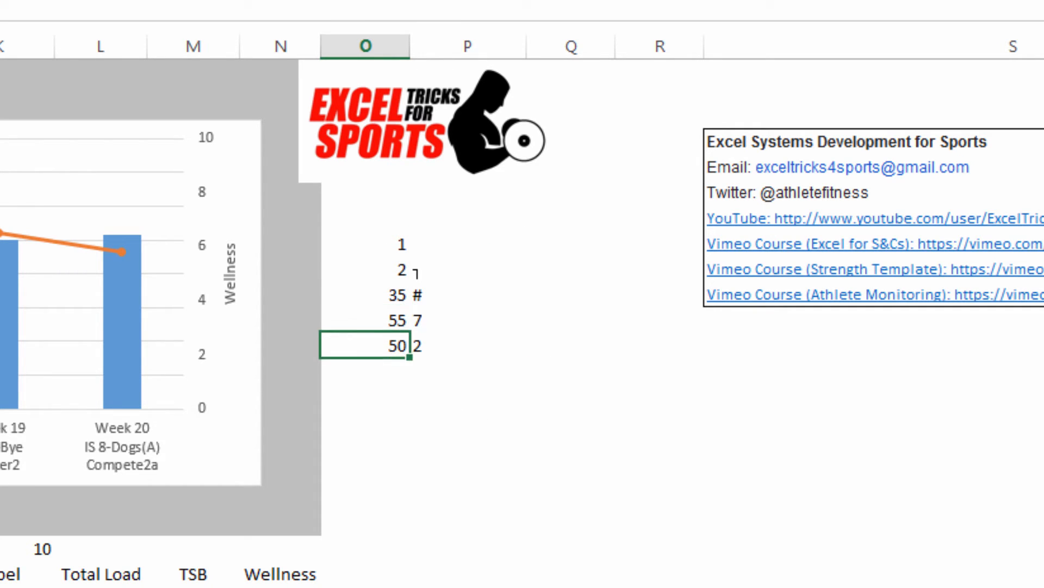
type("78")
key("Return")
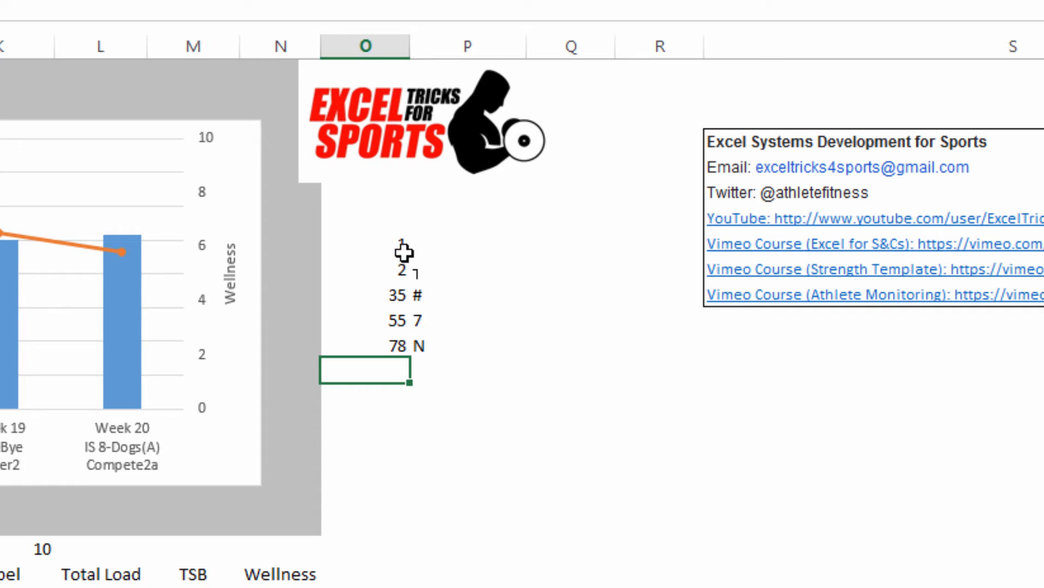
Step: Clear the CHAR test numbers and formulas from O7:P11
left_click_drag(403, 252, 439, 345)
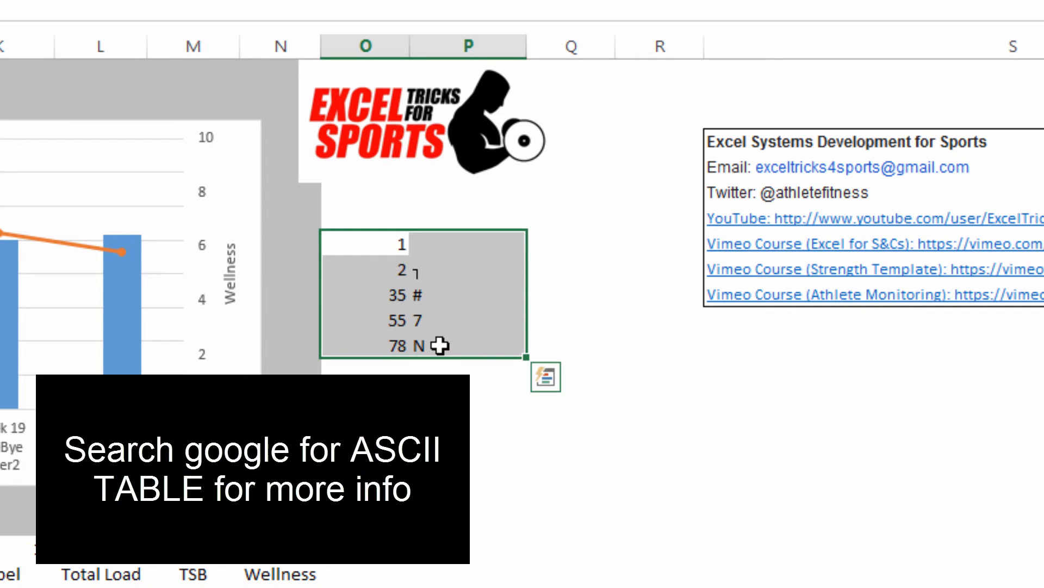
key("Delete")
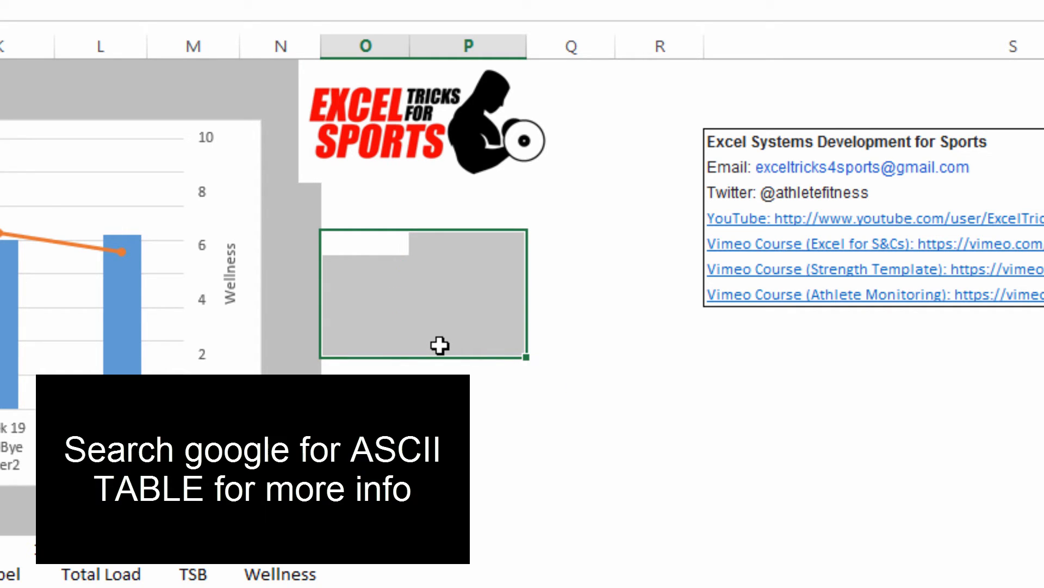
left_click(347, 245)
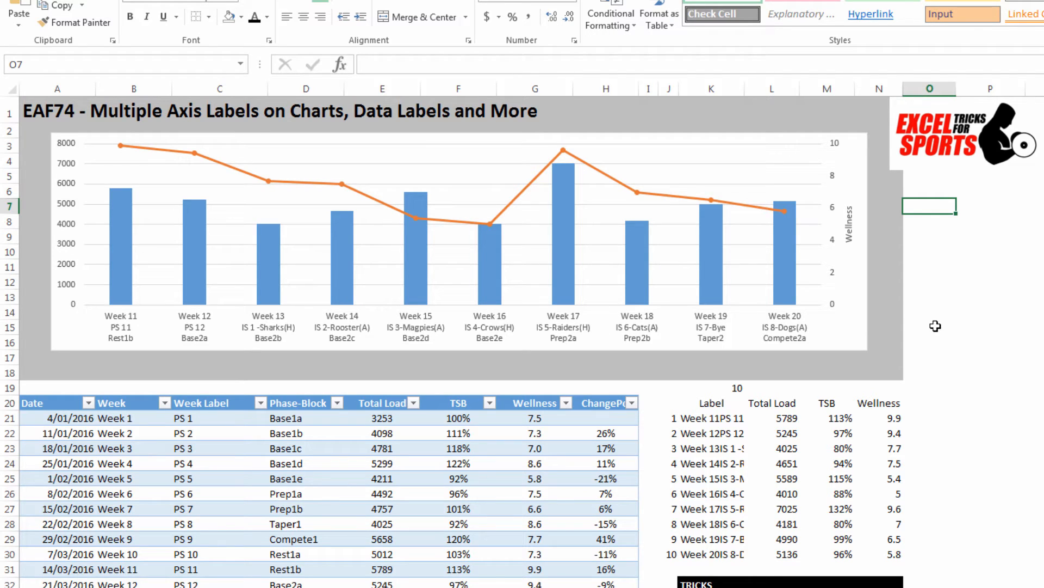
Step: Shorten the combo chart slightly by raising its lower edge to free space beneath it
left_click(376, 242)
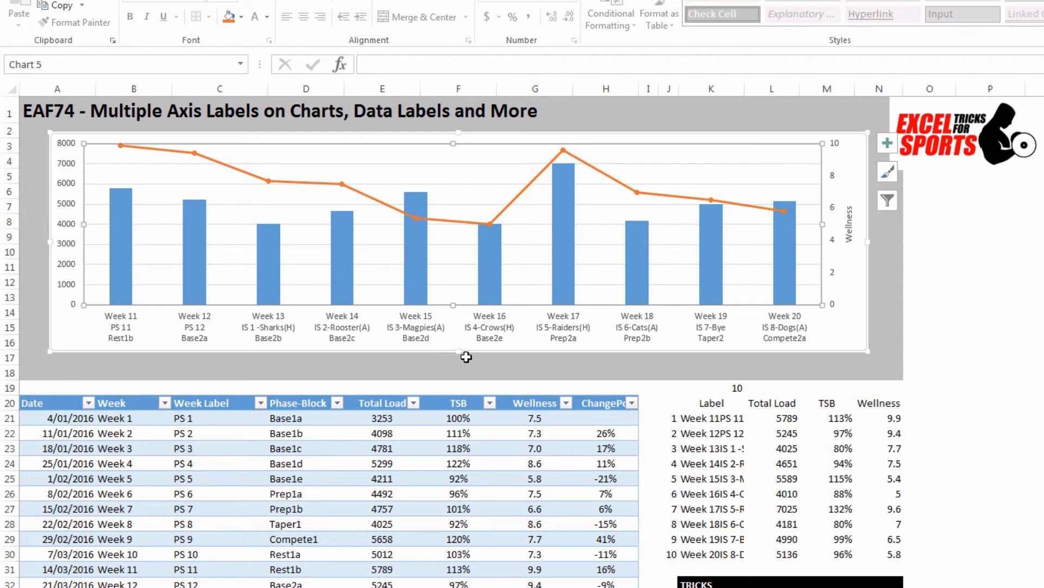
left_click_drag(457, 349, 456, 337)
left_click(978, 314)
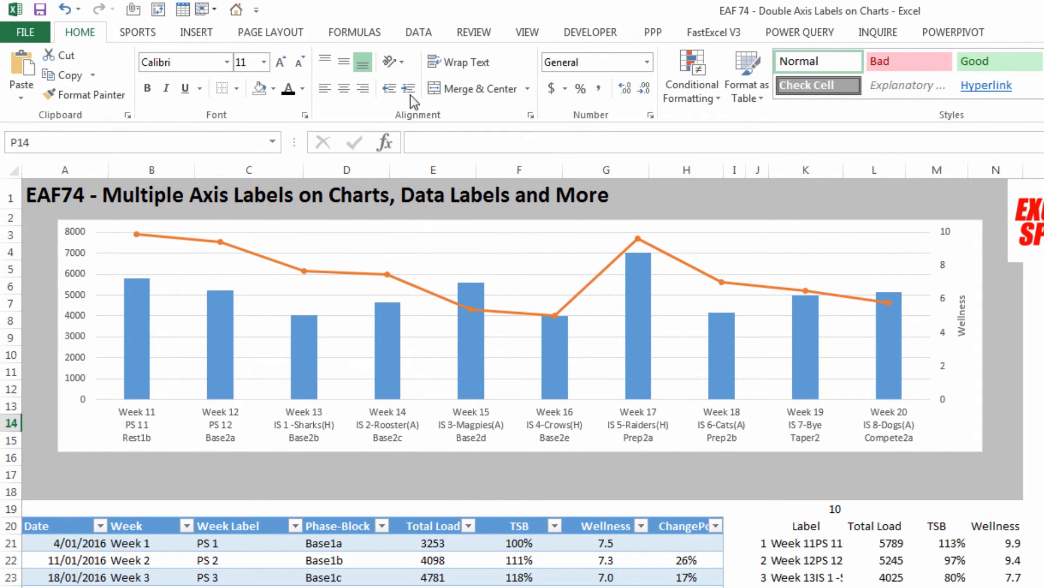
Step: Insert a horizontal scroll bar form control directly beneath the chart, matching the chart's width
left_click(581, 38)
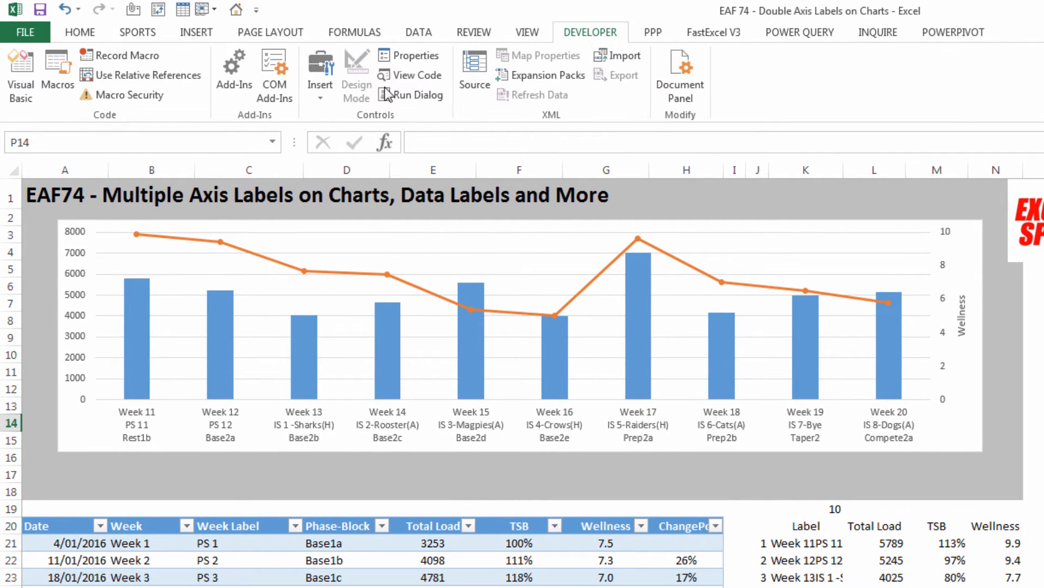
left_click(151, 473)
left_click(322, 98)
left_click(347, 158)
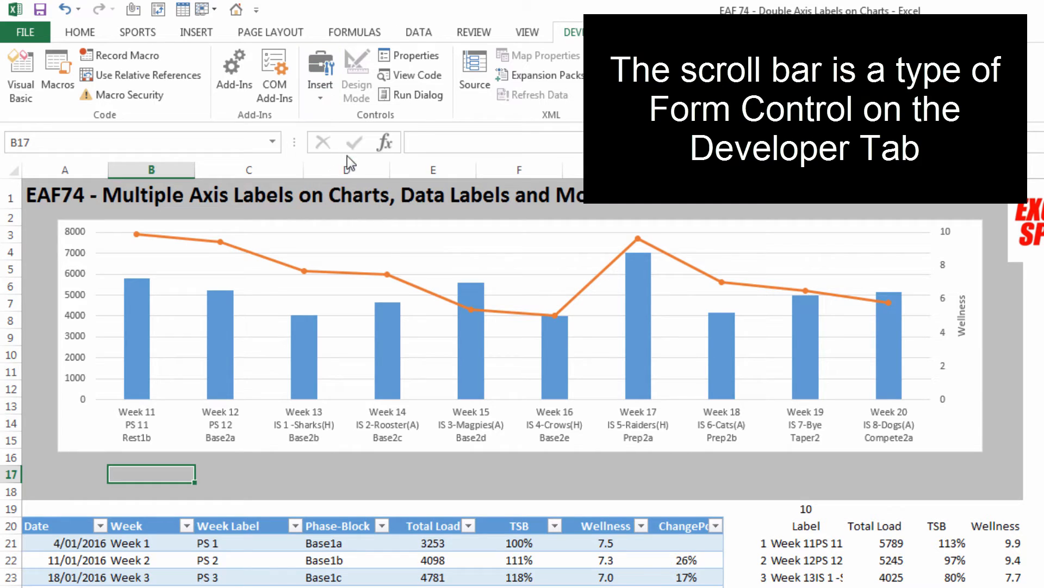
mouse_move(58, 461)
left_mouse_down()
mouse_move(261, 501)
mouse_move(852, 467)
mouse_move(980, 481)
mouse_move(988, 459)
left_mouse_up()
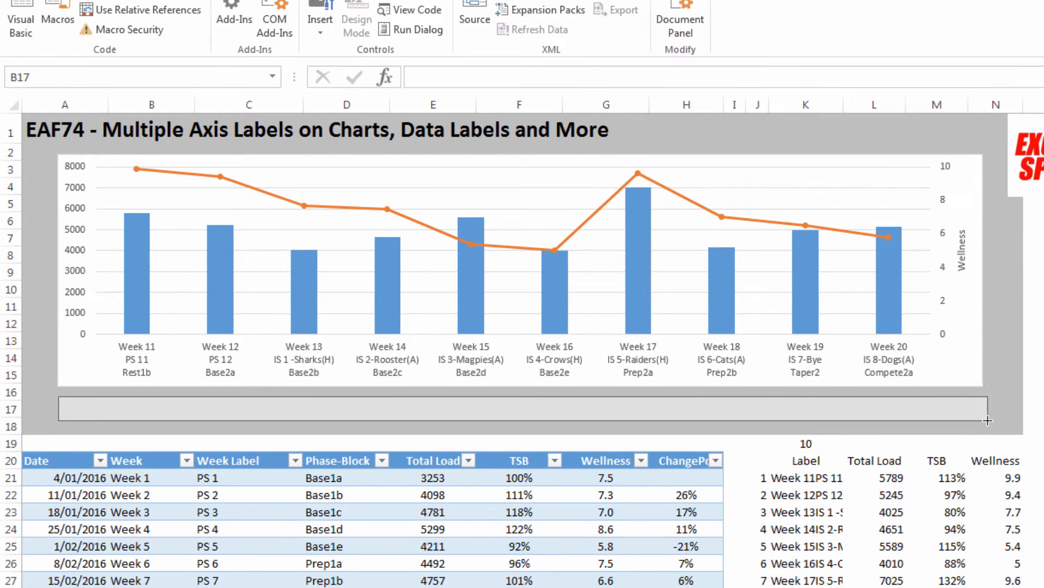
left_click_drag(983, 420, 982, 419)
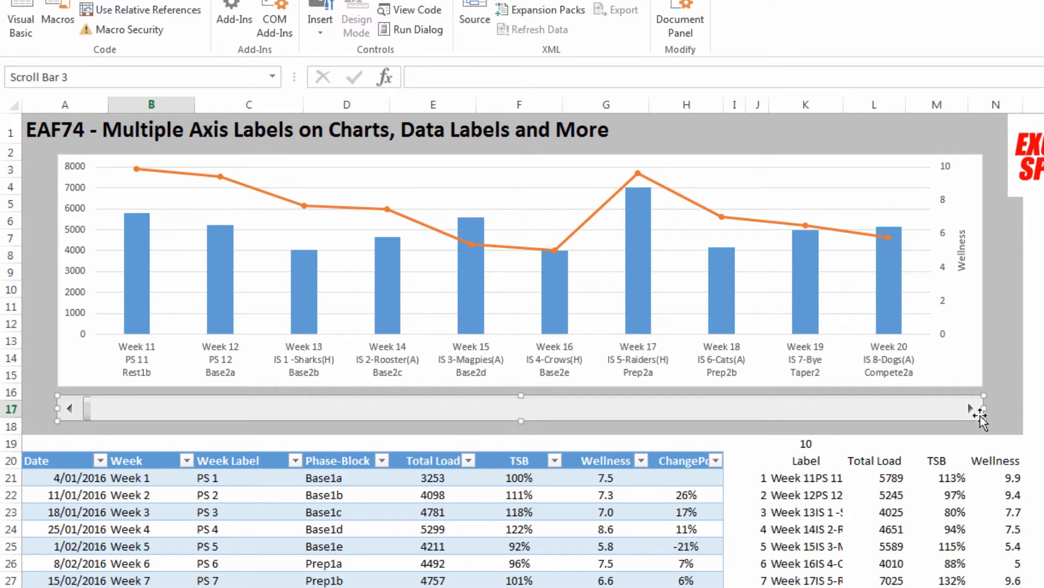
Step: Format the scroll bar control with a maximum value of 42 and a cell link to $K$19
right_click(246, 407)
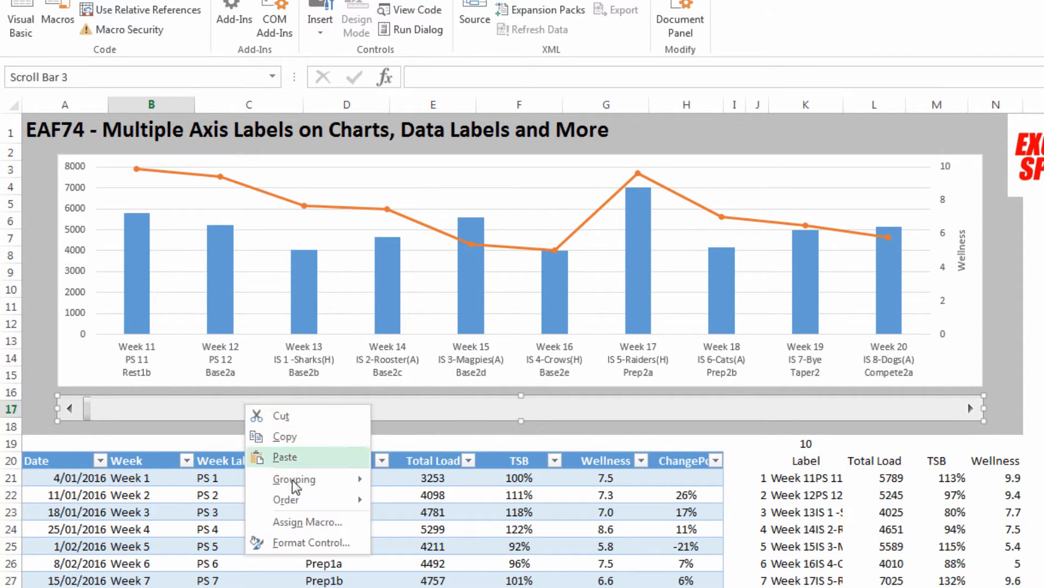
left_click(303, 542)
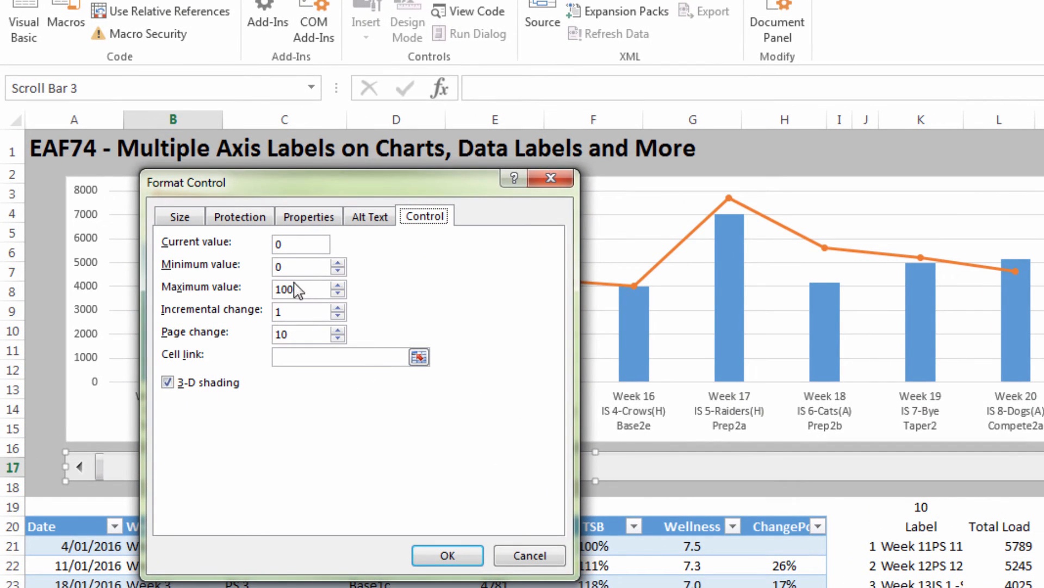
left_click(297, 290)
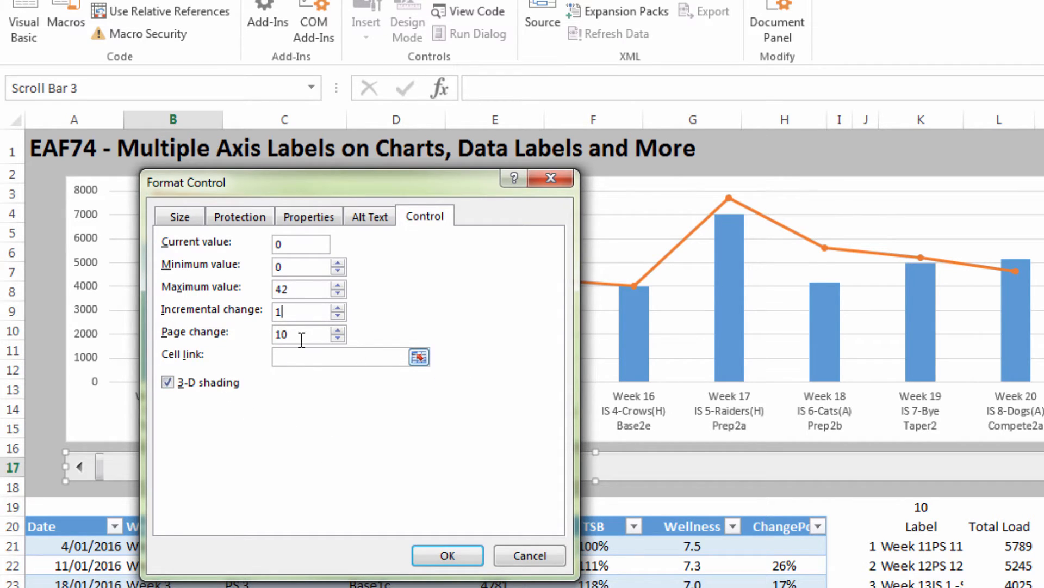
left_click(420, 359)
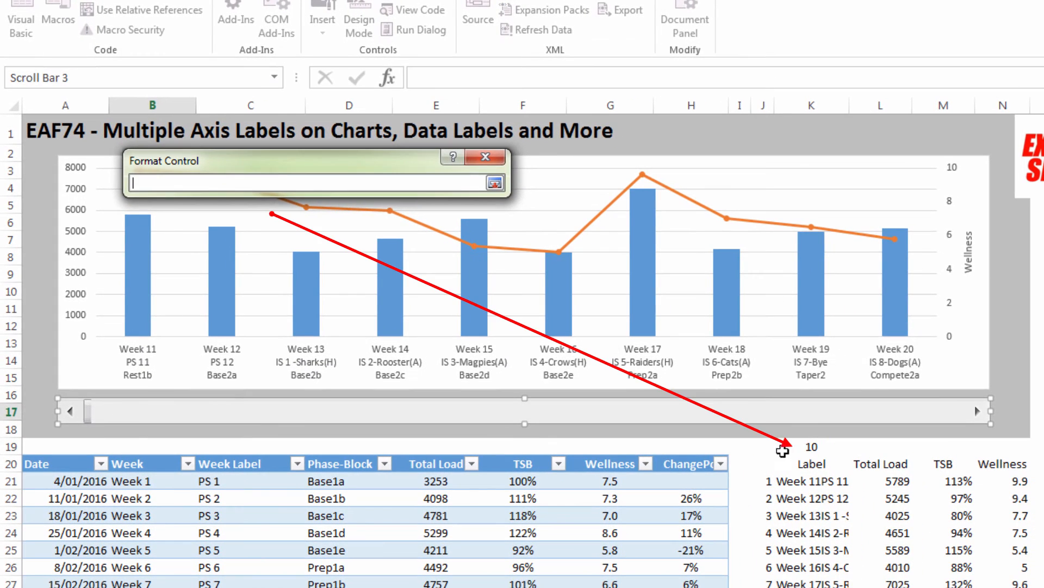
left_click(932, 500)
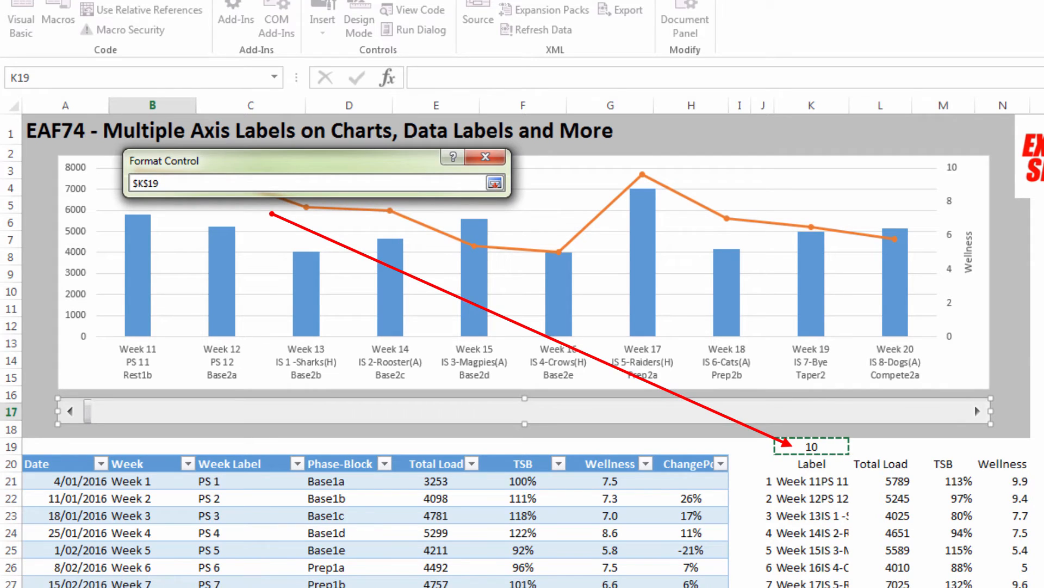
left_click(494, 183)
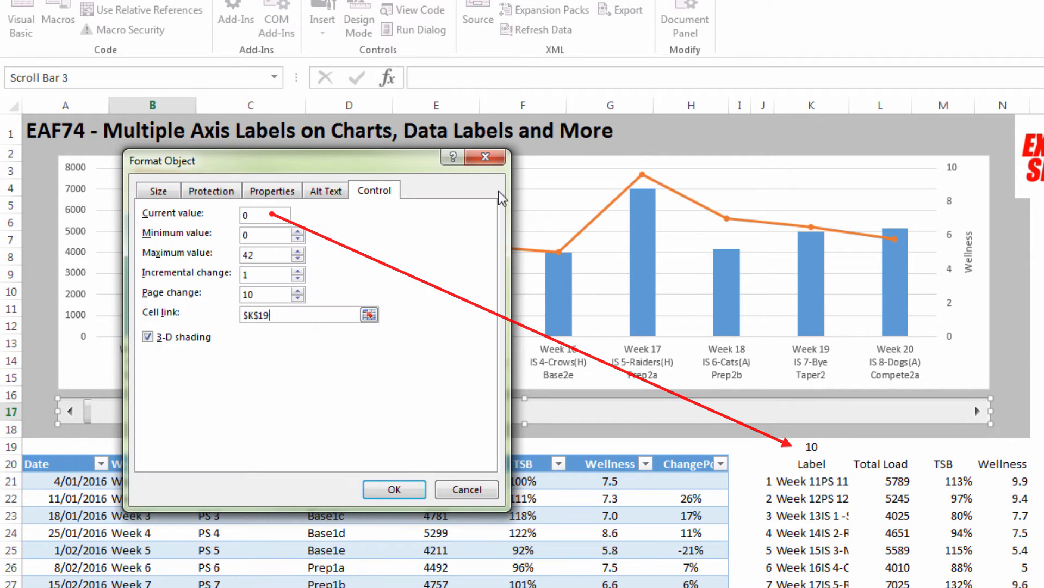
left_click(397, 488)
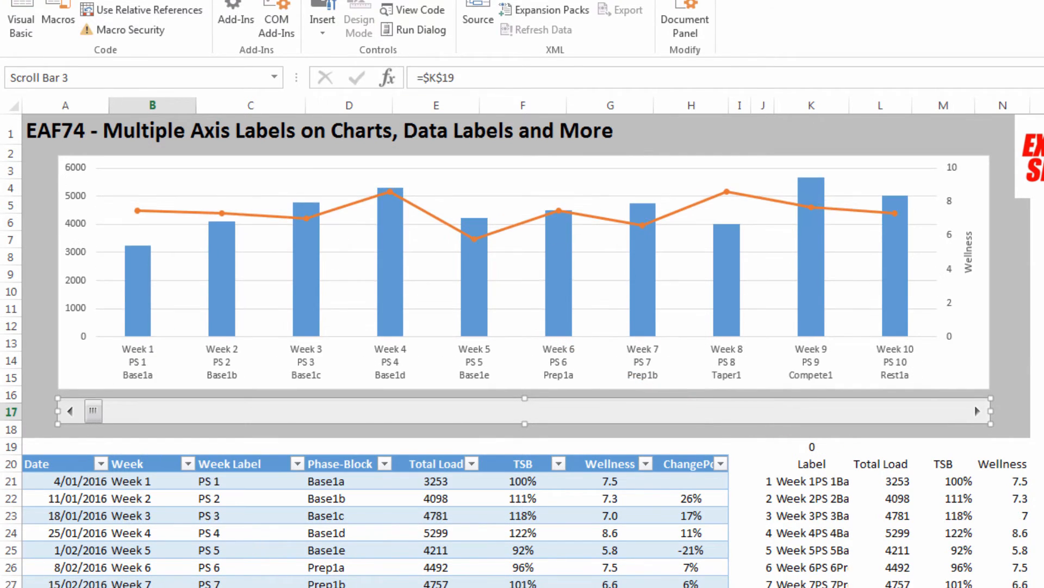
Step: Deselect the scroll bar and test its single-step scrolling by advancing the chart one week at a time, seven times
left_click(1010, 309)
left_click(975, 411)
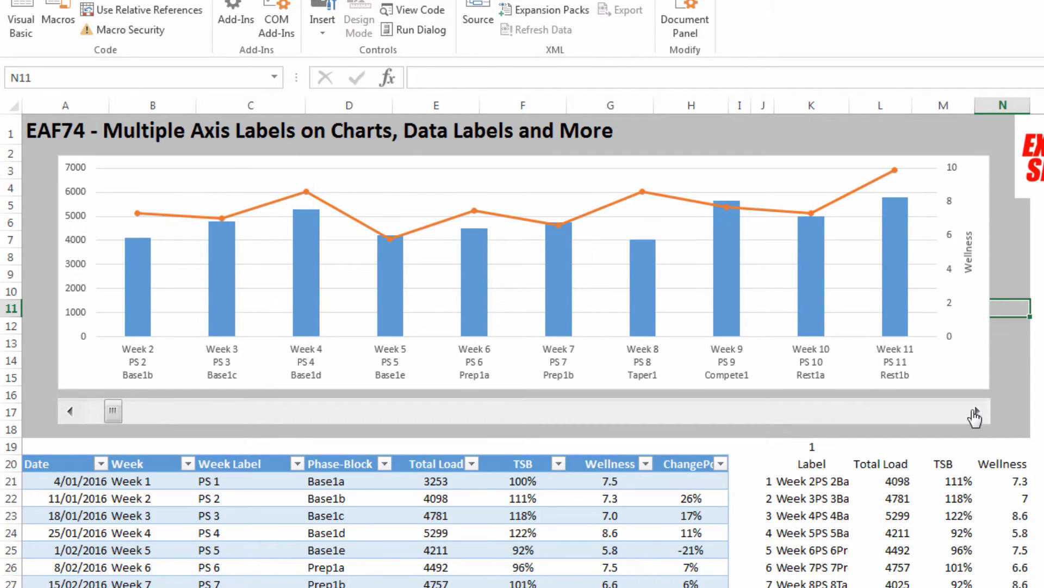
left_click(975, 411)
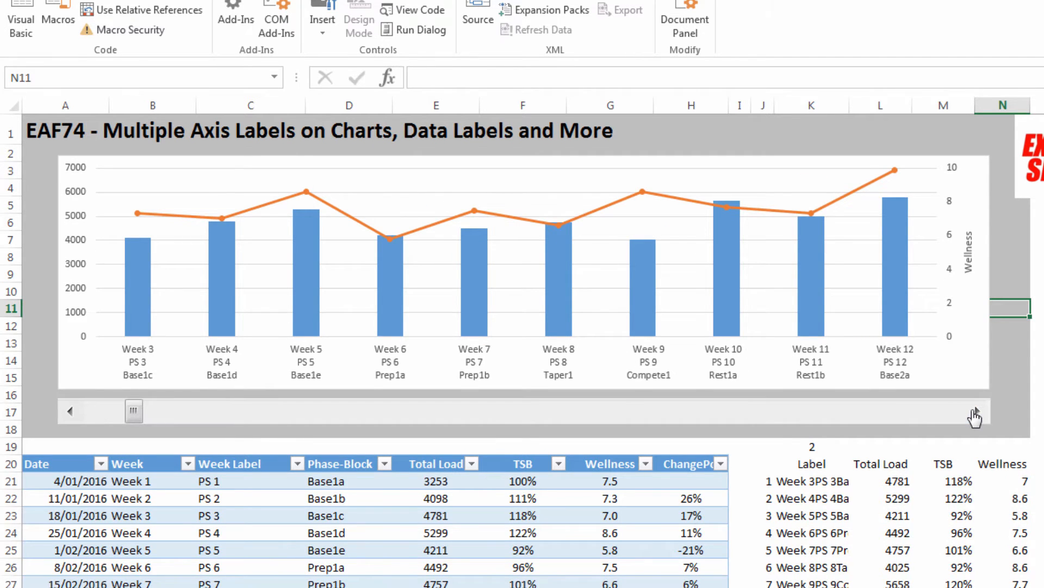
left_click(975, 411)
left_click(975, 411)
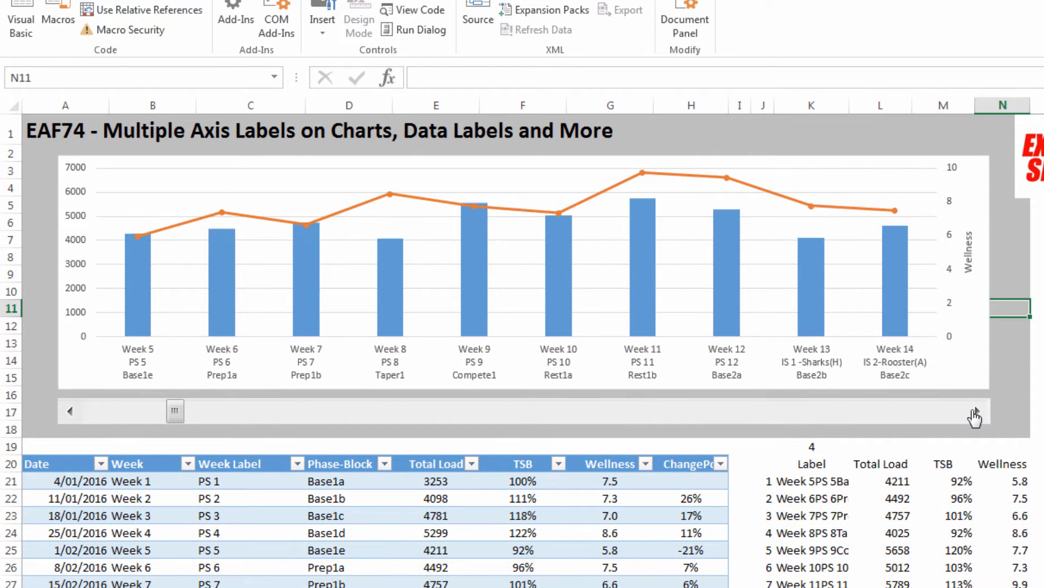
left_click(975, 411)
left_click(975, 411)
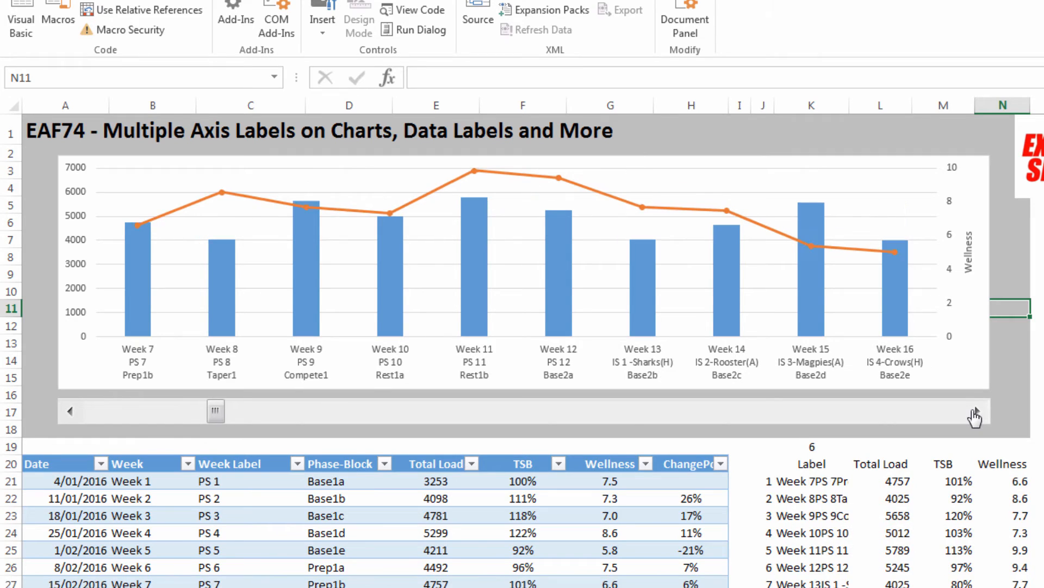
left_click(974, 411)
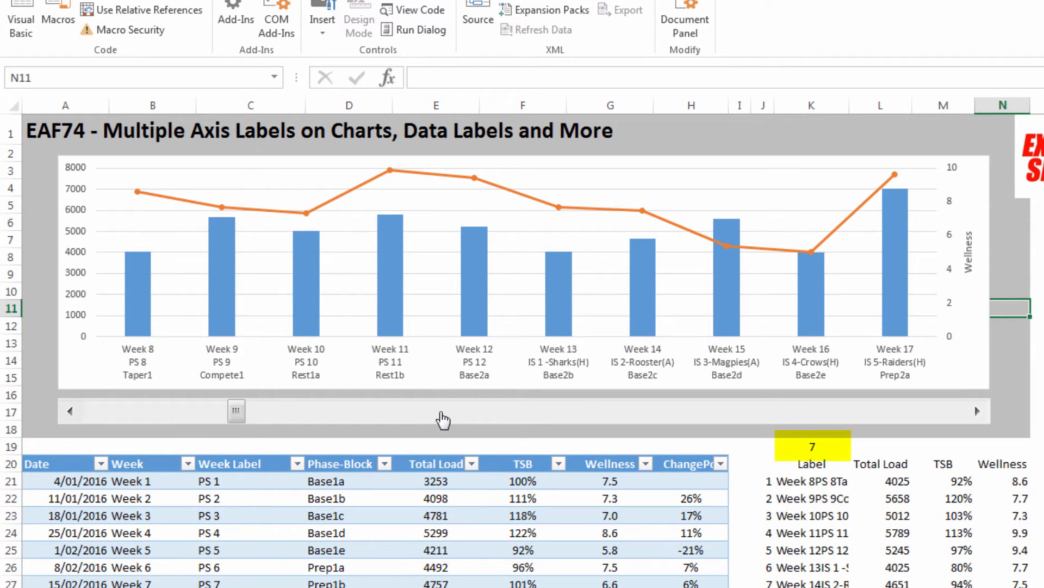
Step: Test the scroll bar's page change by jumping forward two pages and back one page
left_click(443, 419)
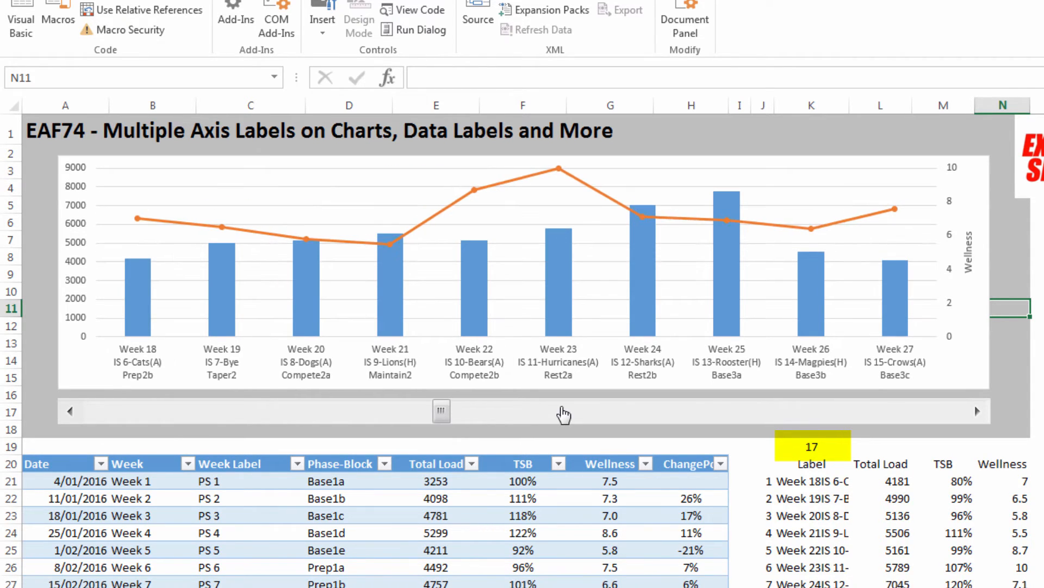
left_click(563, 415)
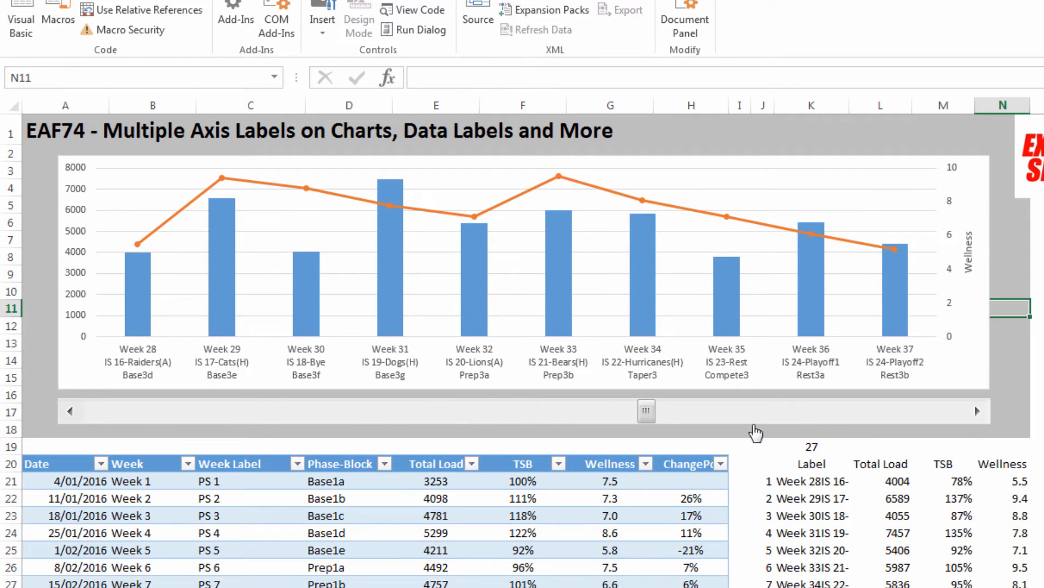
left_click(399, 416)
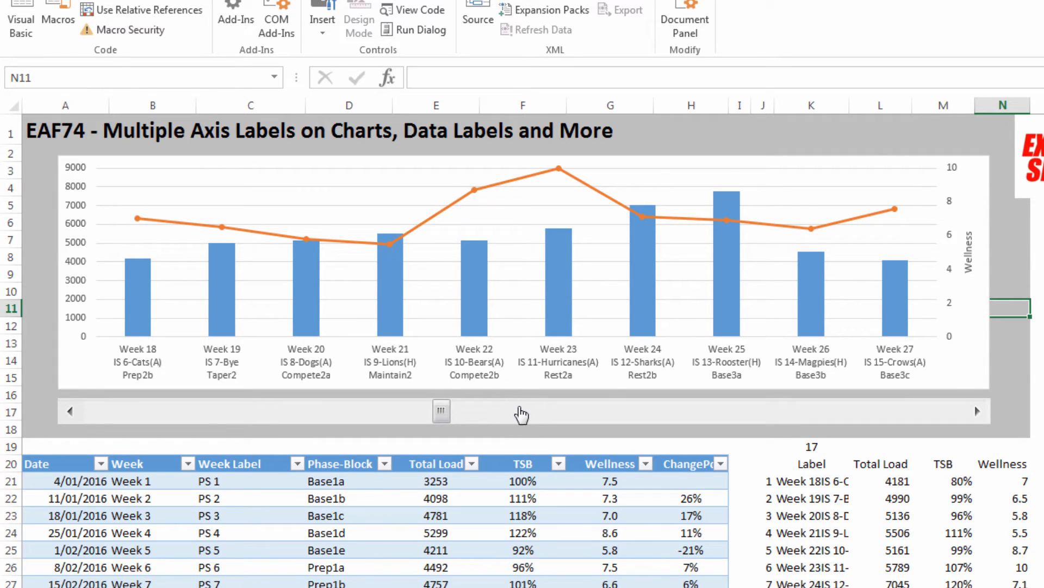
Step: Group the scroll bar and the chart above it into a single object
right_click(520, 412)
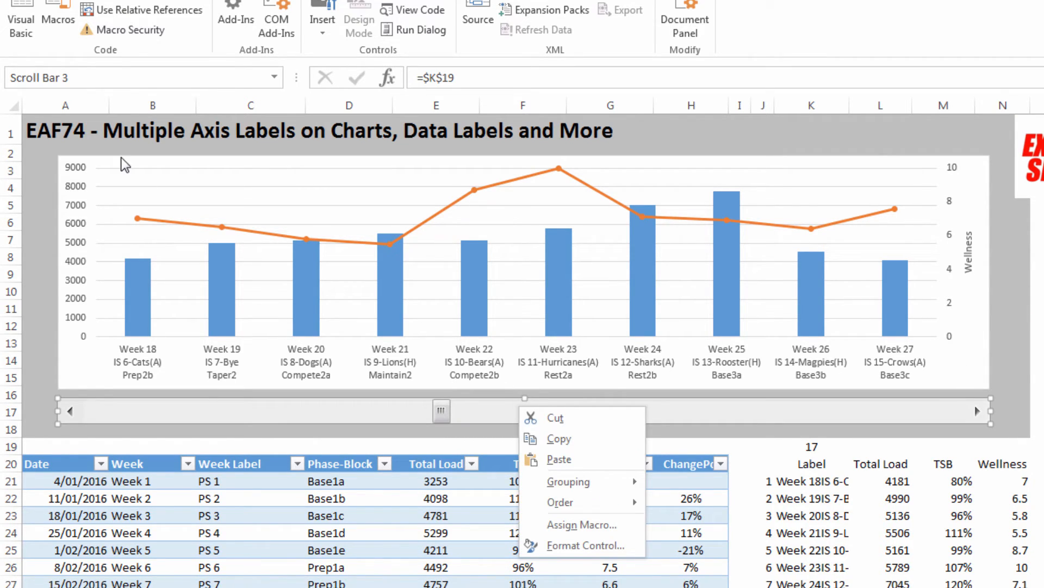
key("Escape")
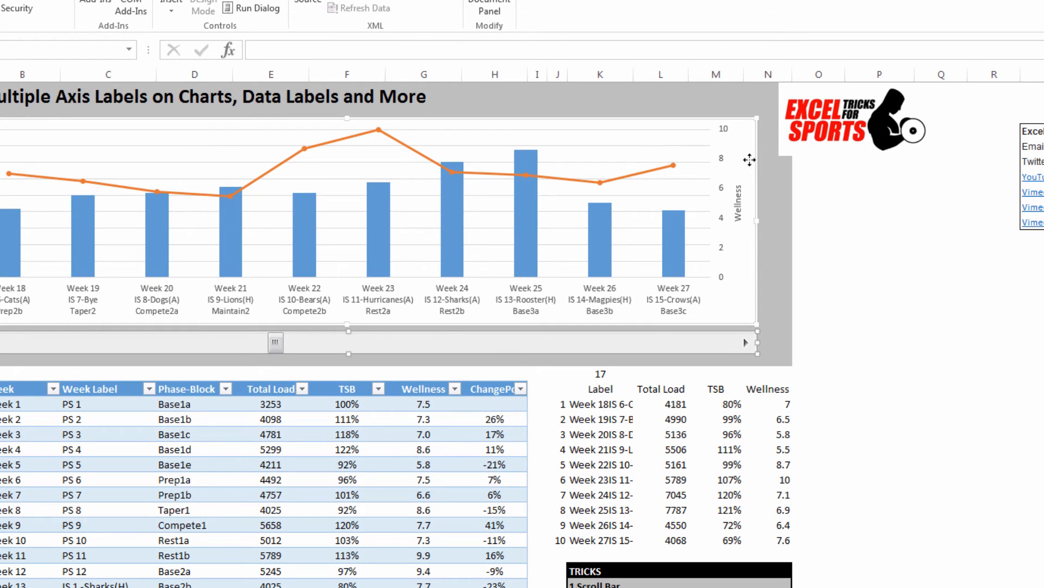
right_click(749, 159)
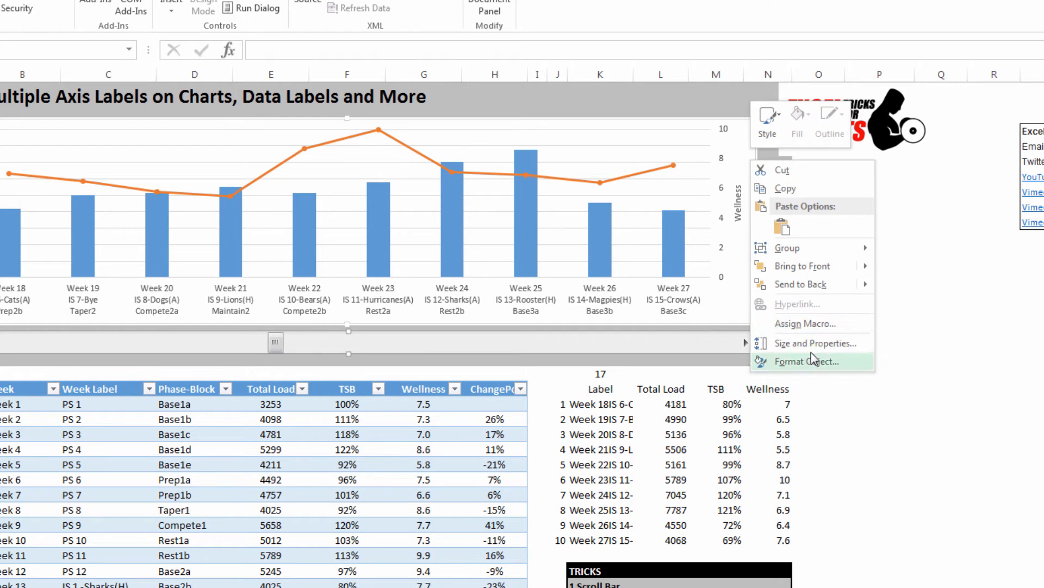
mouse_move(821, 247)
left_click(903, 248)
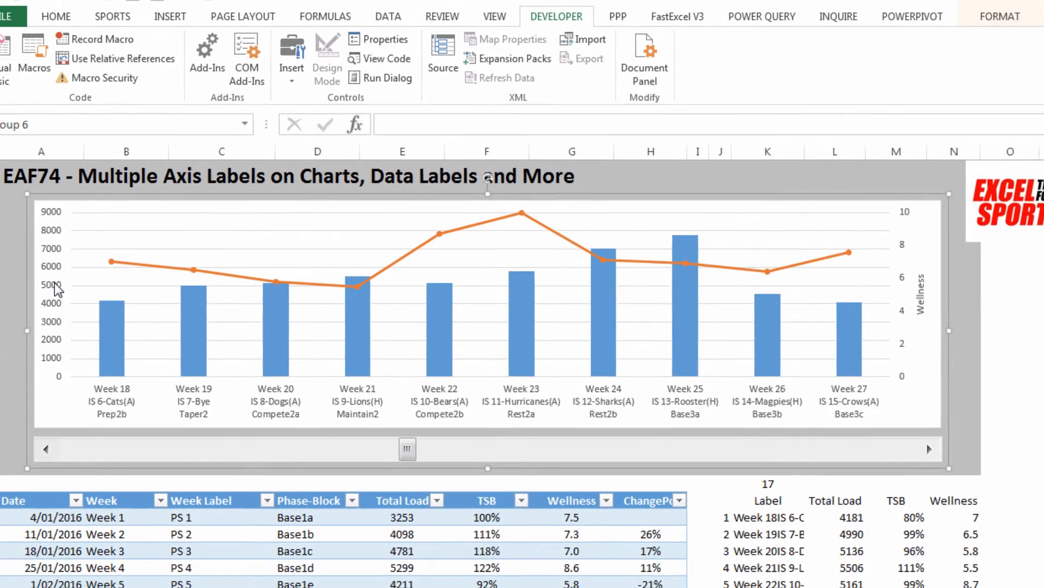
Step: Add a primary vertical axis title to the chart and name it Load
mouse_move(51, 141)
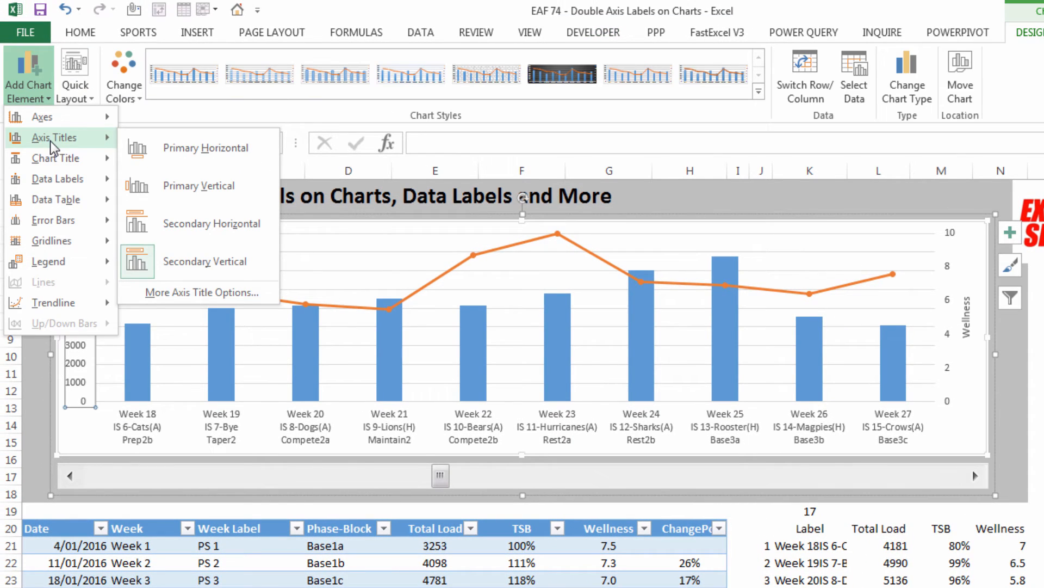
left_click(199, 185)
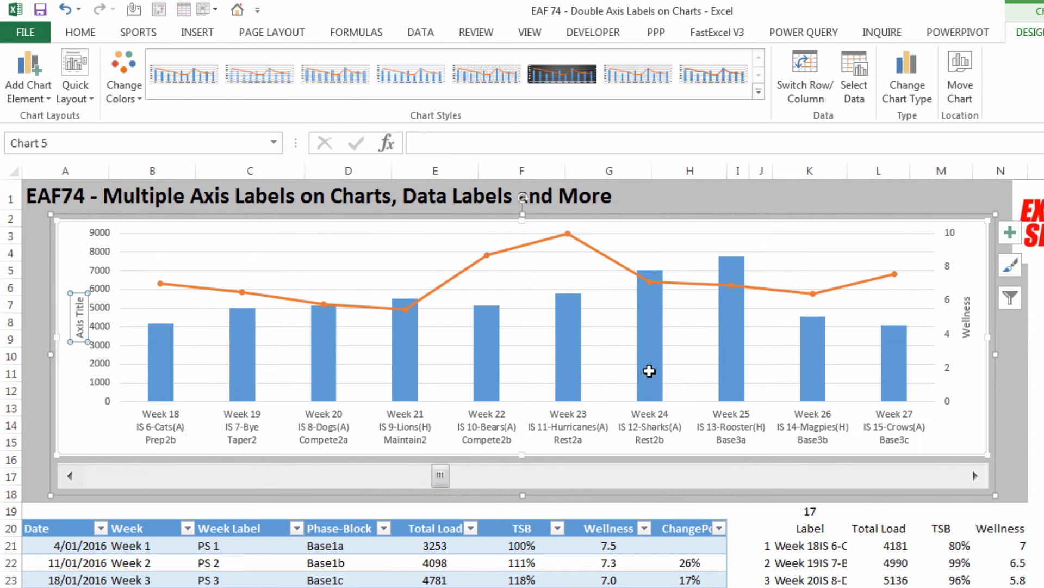
type("Load")
key("Return")
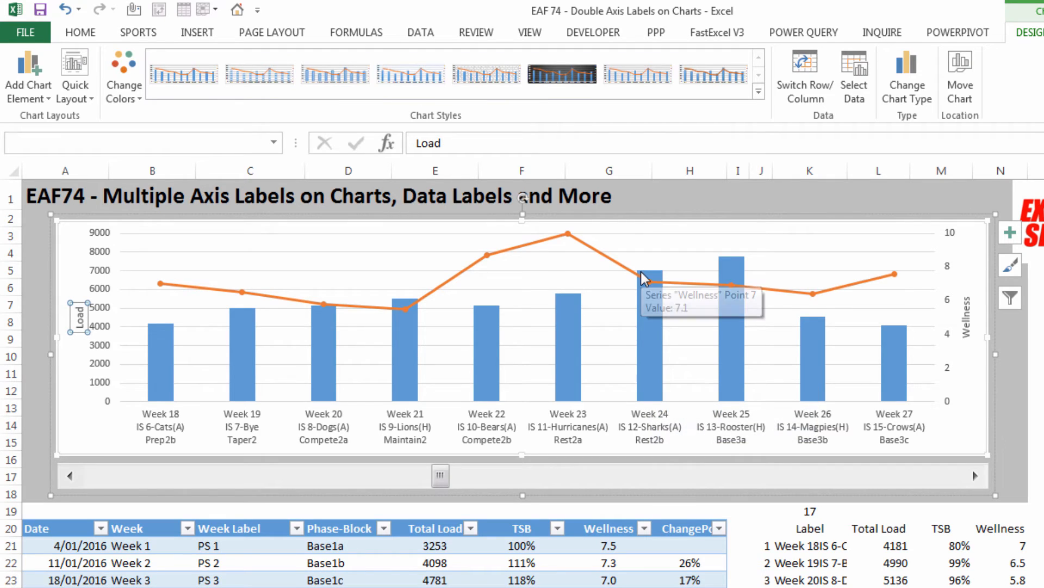
Step: Add a title above the chart reading Load and Wellness Scores, make it bold, and deselect the chart
left_click(38, 98)
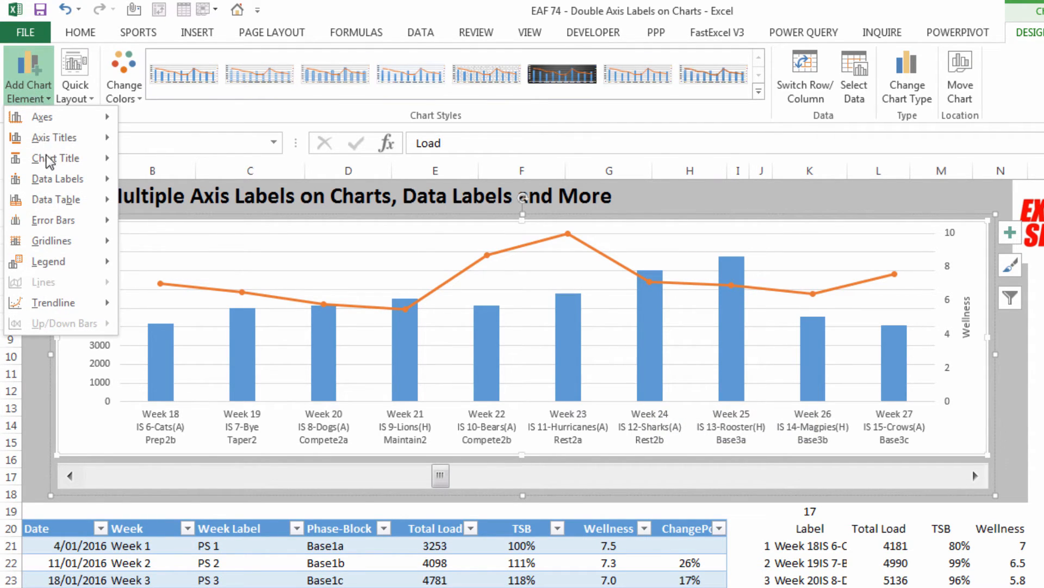
mouse_move(53, 162)
left_click(188, 207)
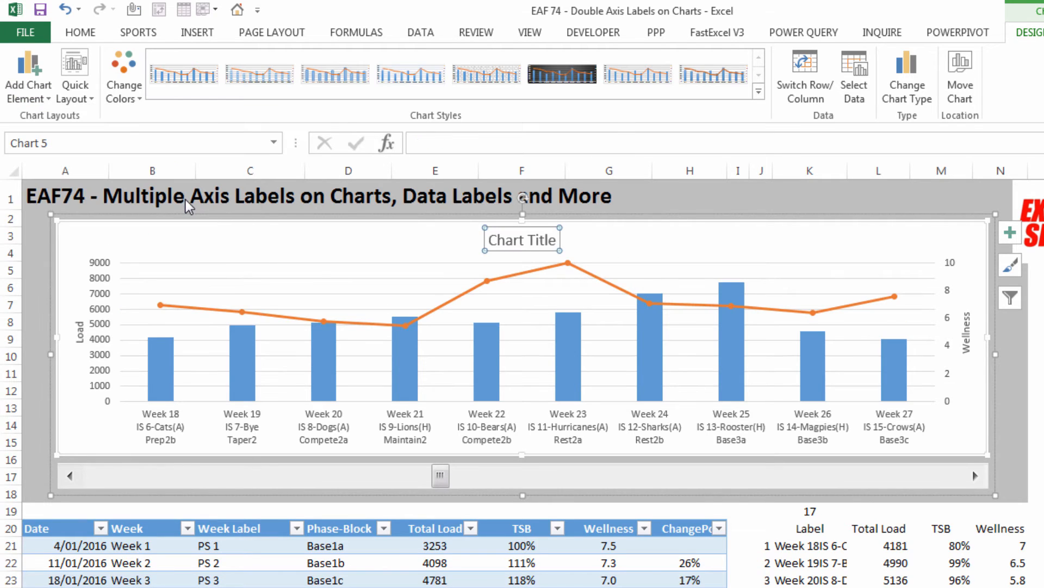
type("Load and Wellness")
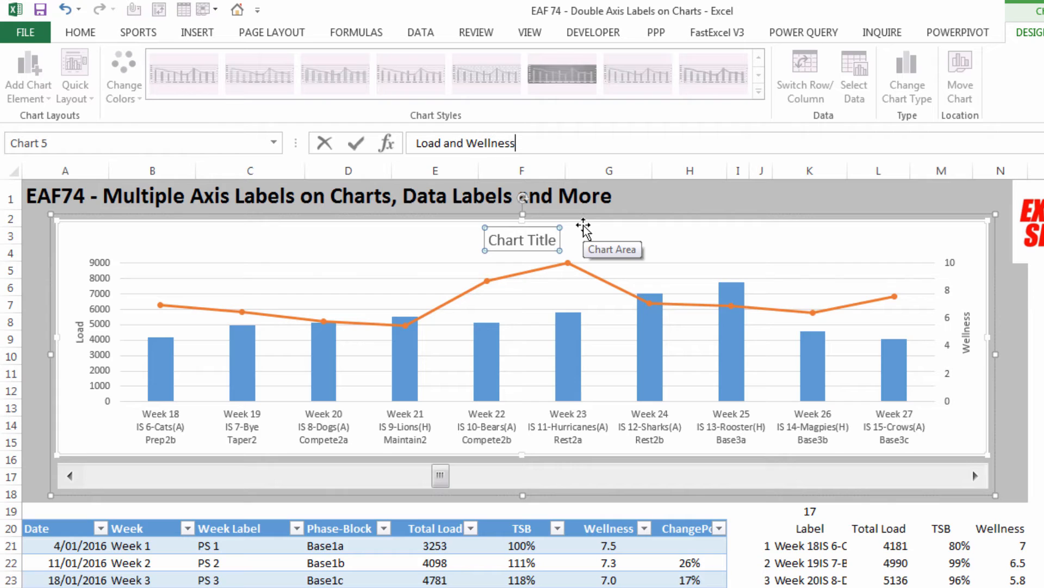
type(" Scores")
key("Return")
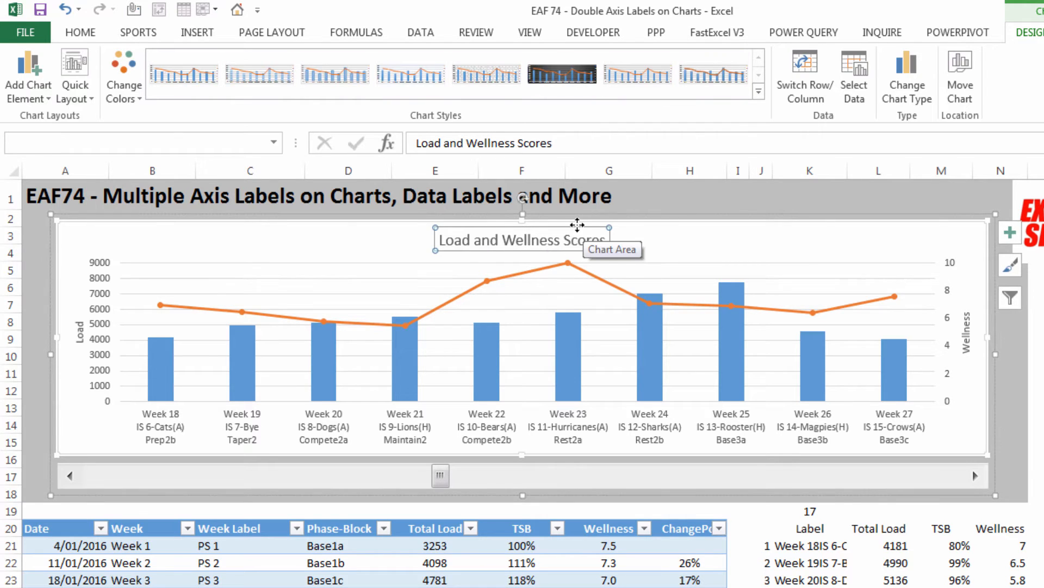
key("ctrl+b")
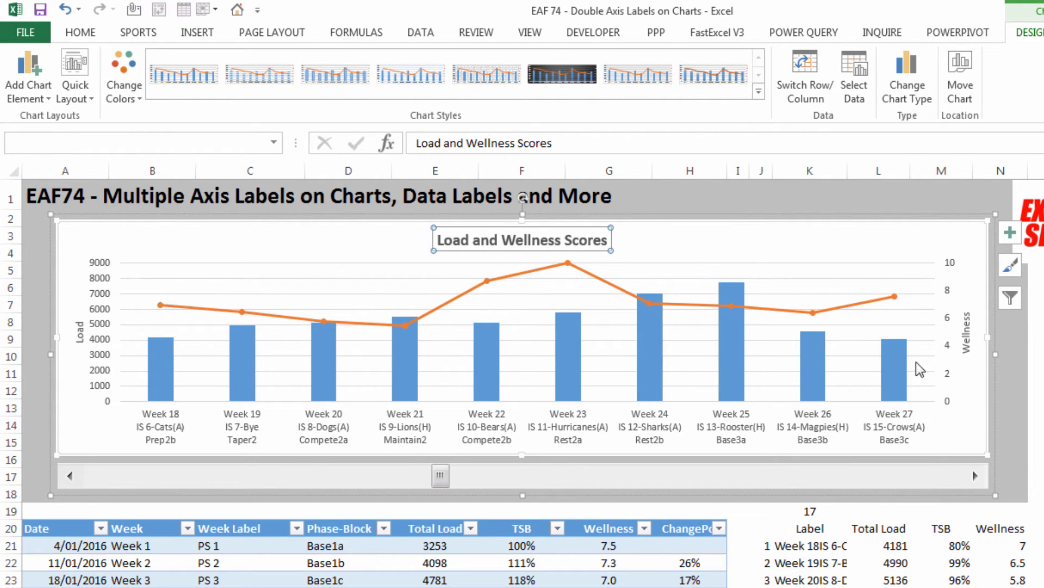
left_click(1018, 291)
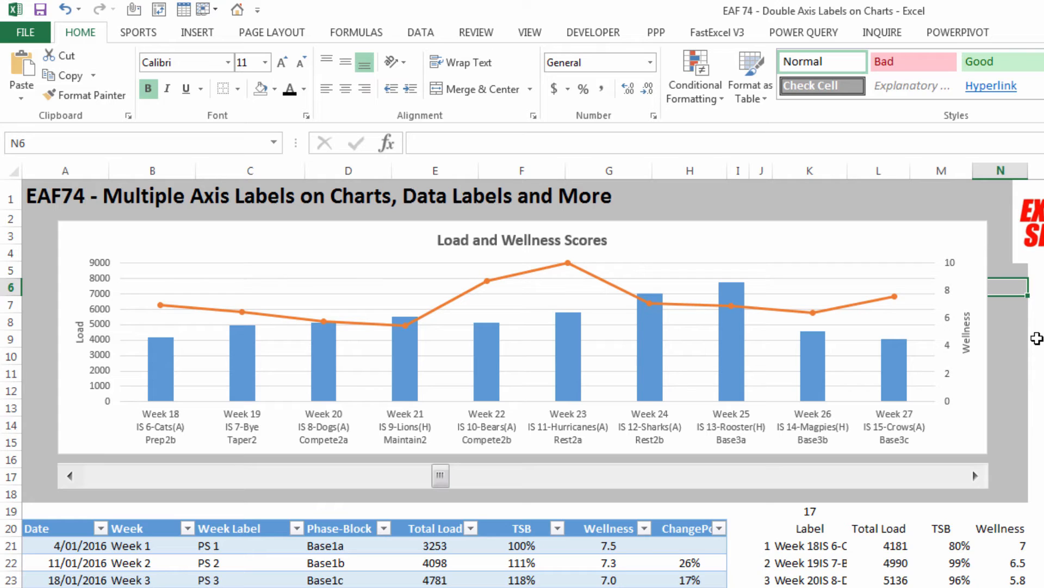
Step: Add standard data labels to the Total Load column series in the chart
left_click(568, 357)
left_click(567, 357)
left_click(568, 357)
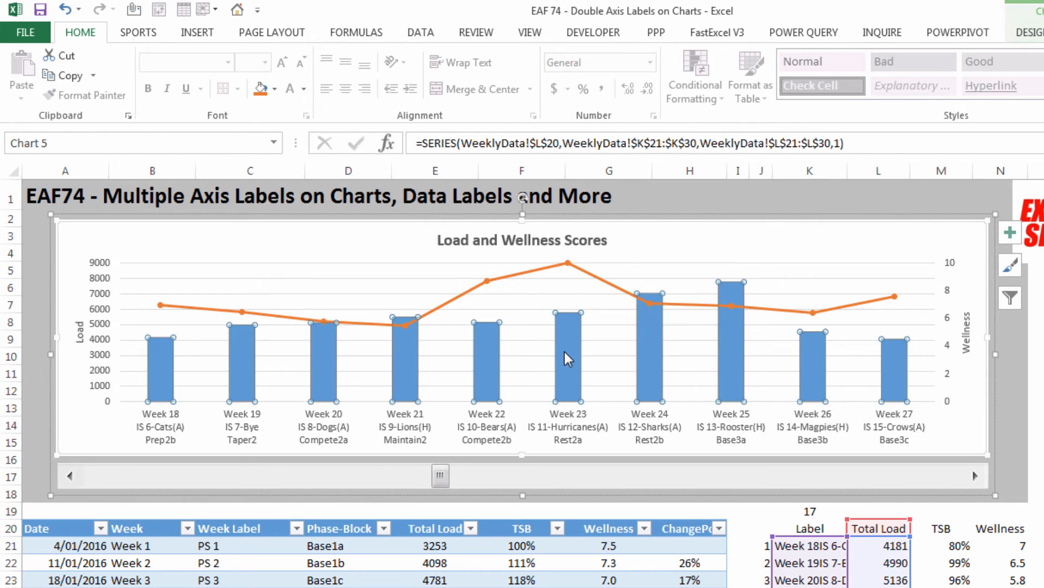
right_click(568, 357)
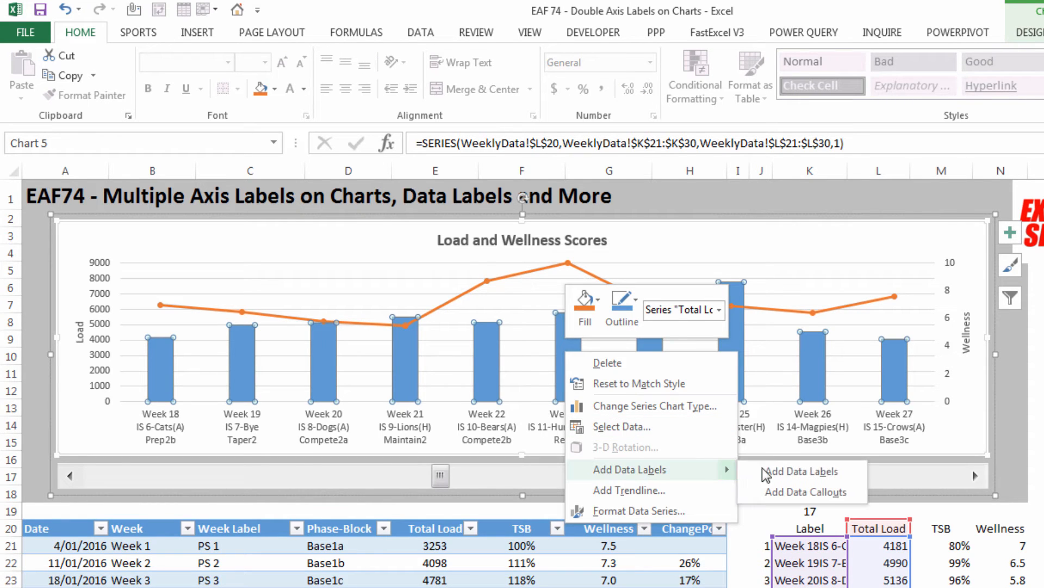
left_click(788, 471)
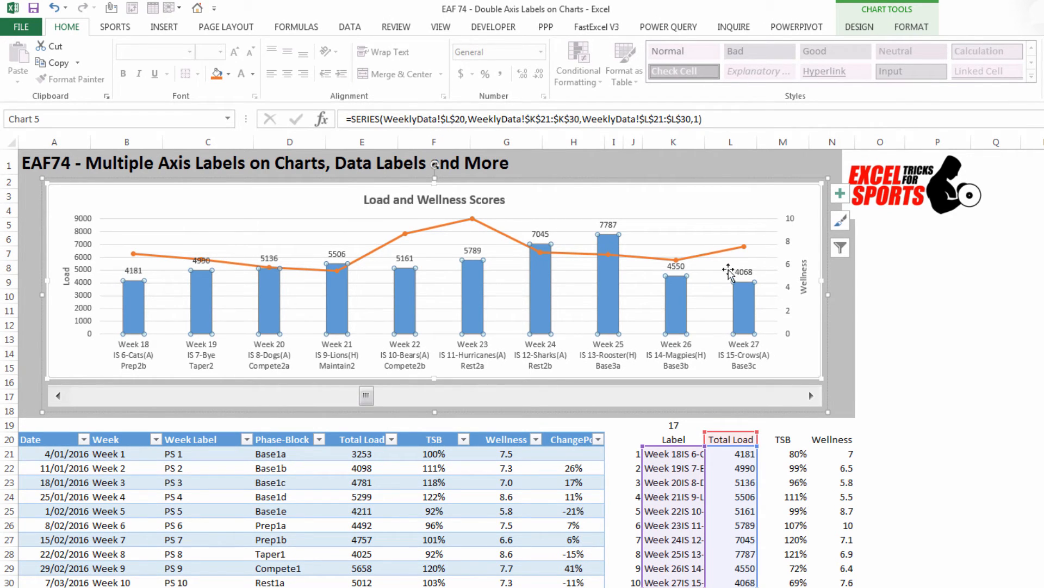
Step: Make the Total Load data labels include values from the TSB cells M21:M30
left_click(472, 251)
right_click(473, 251)
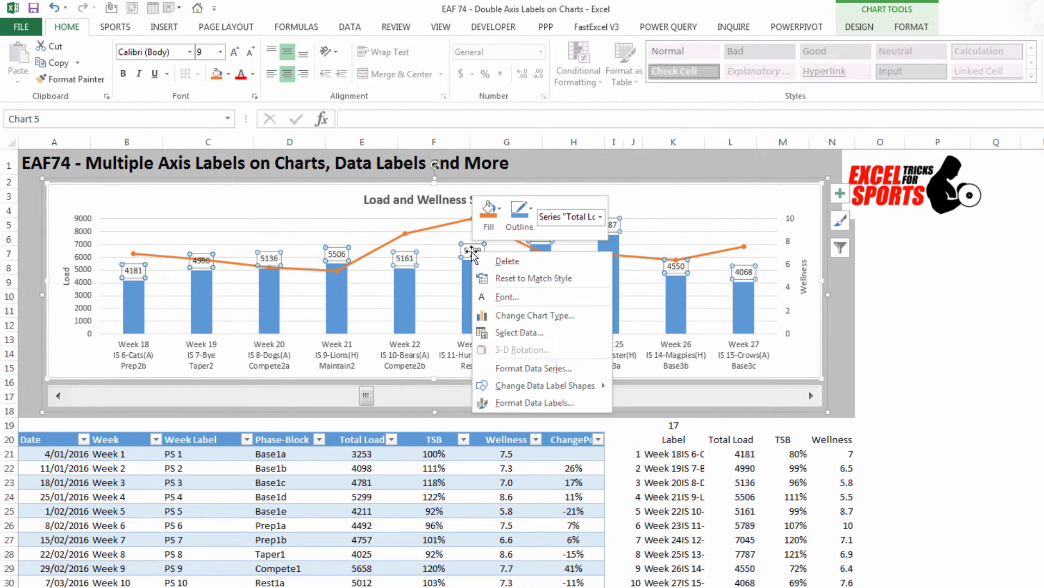
left_click(509, 405)
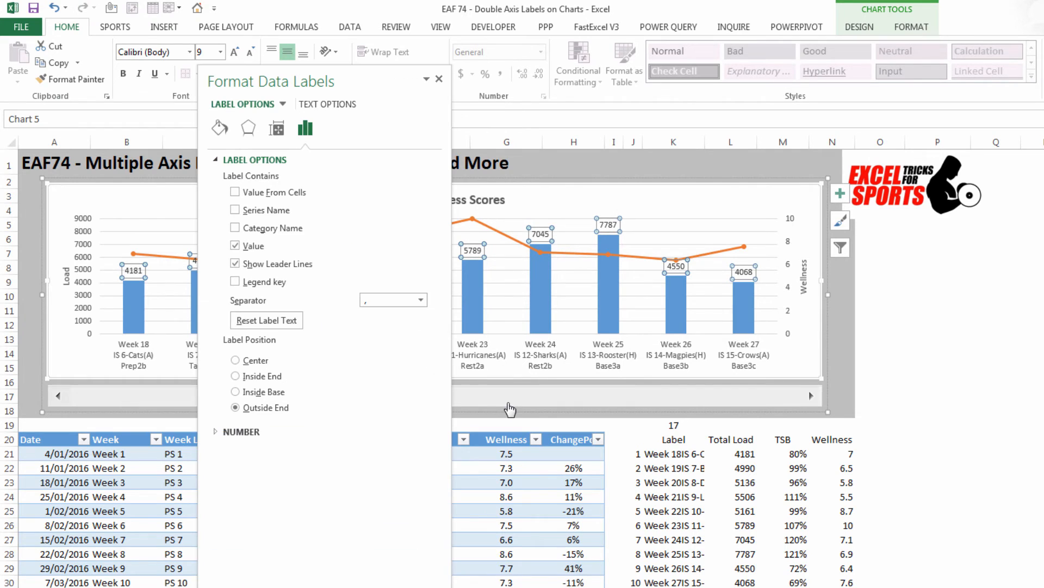
left_click_drag(333, 80, 247, 83)
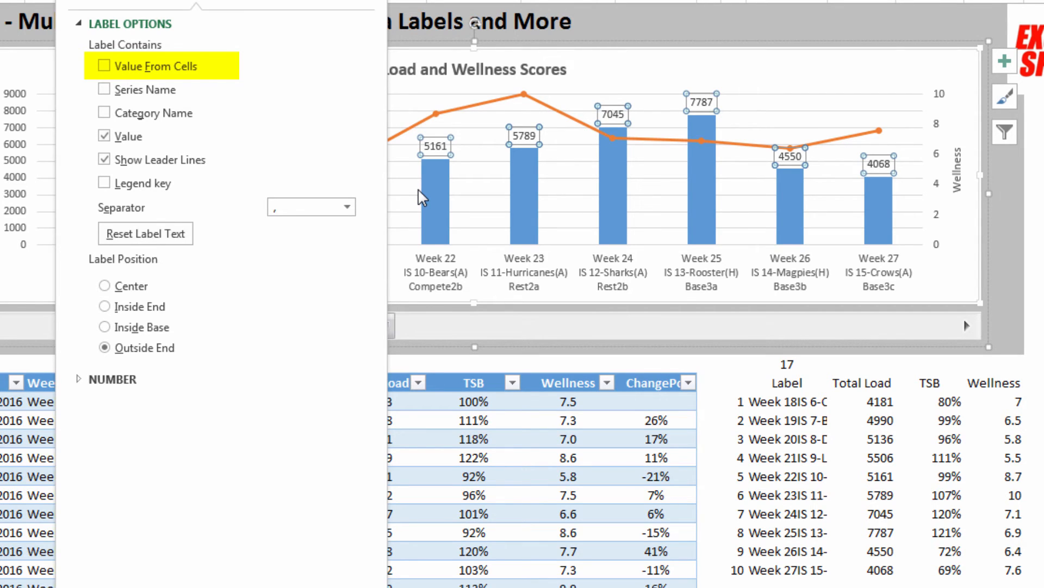
left_click(104, 66)
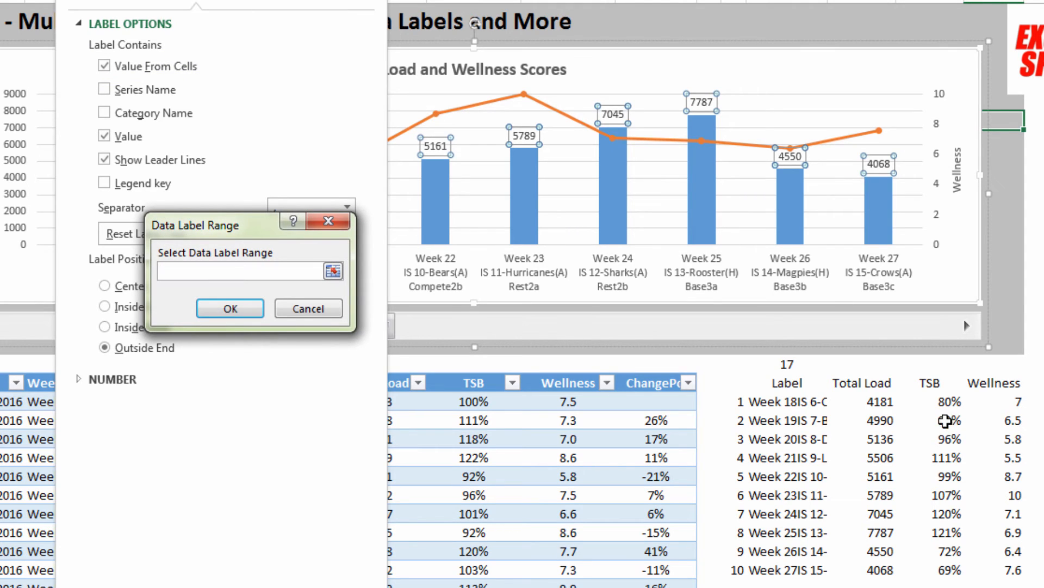
left_click_drag(949, 401, 952, 572)
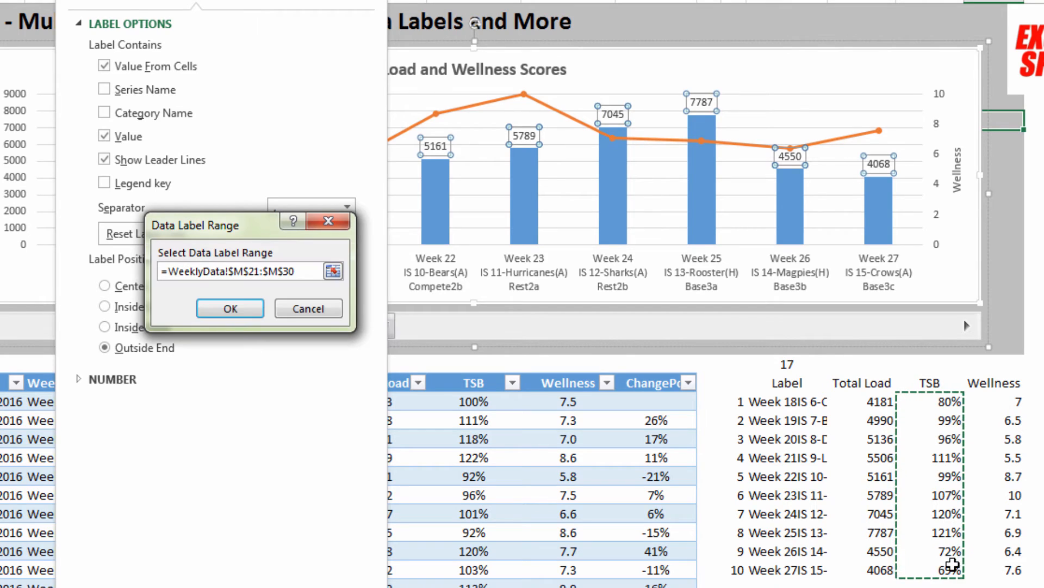
left_click(222, 312)
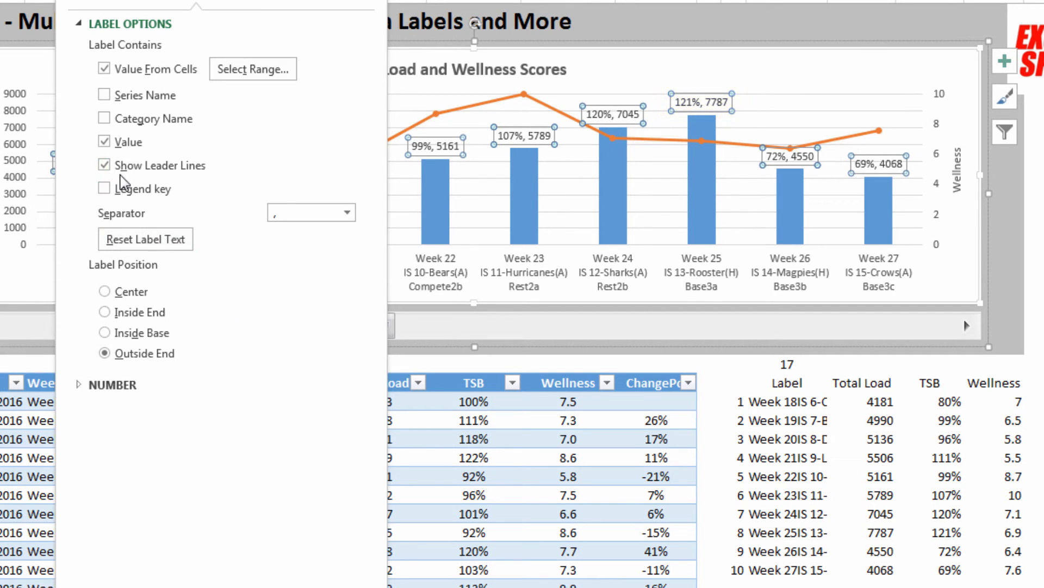
Step: Remove the series value from the Total Load data labels and position them at Inside Base
left_click(104, 143)
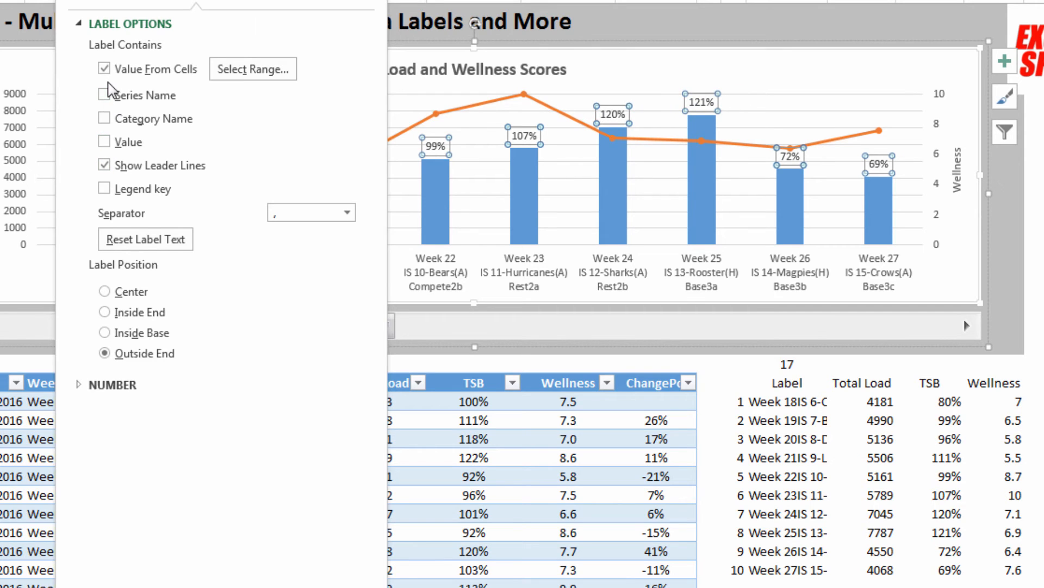
left_click(104, 333)
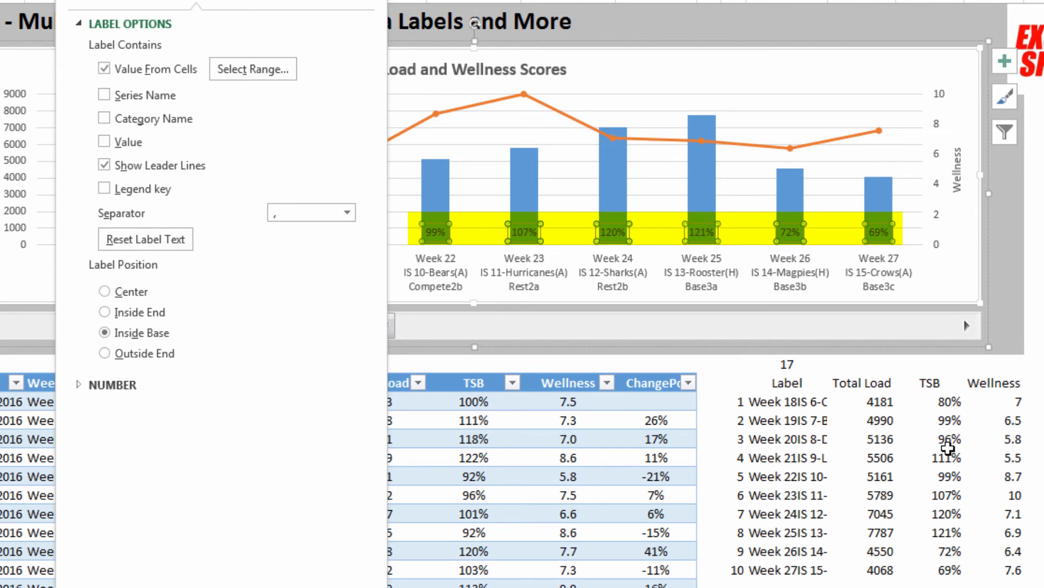
left_click(1004, 233)
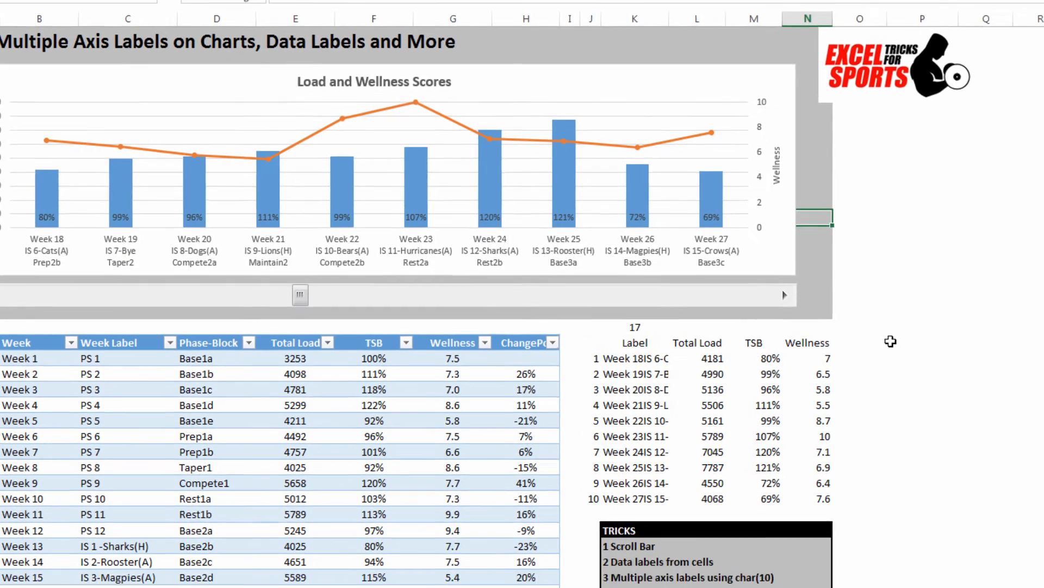
Step: Enter a list in P20:P22 with the heading Display and the entries TSB and Change
left_click(892, 335)
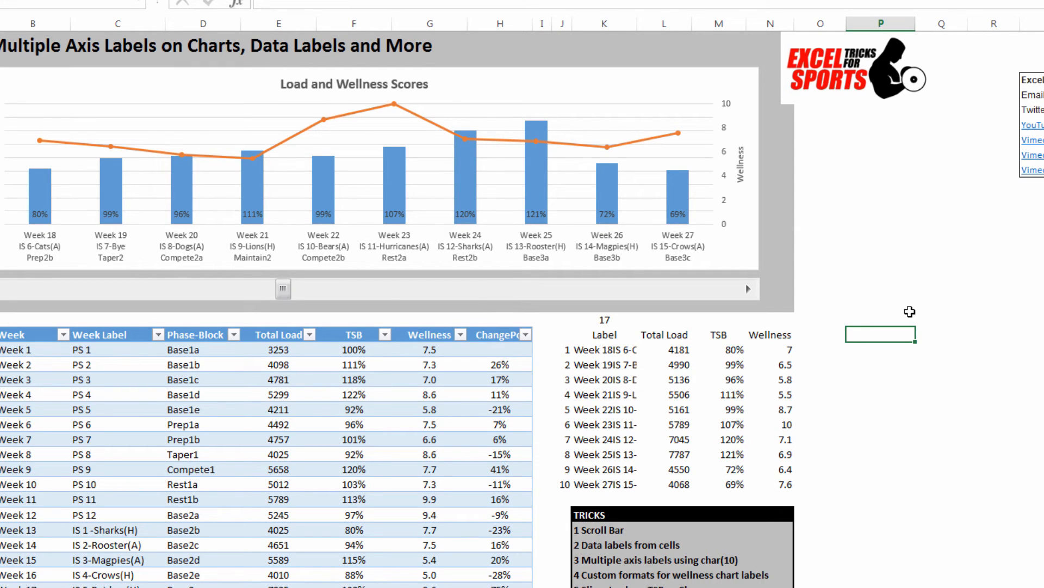
type("Display")
key("Return")
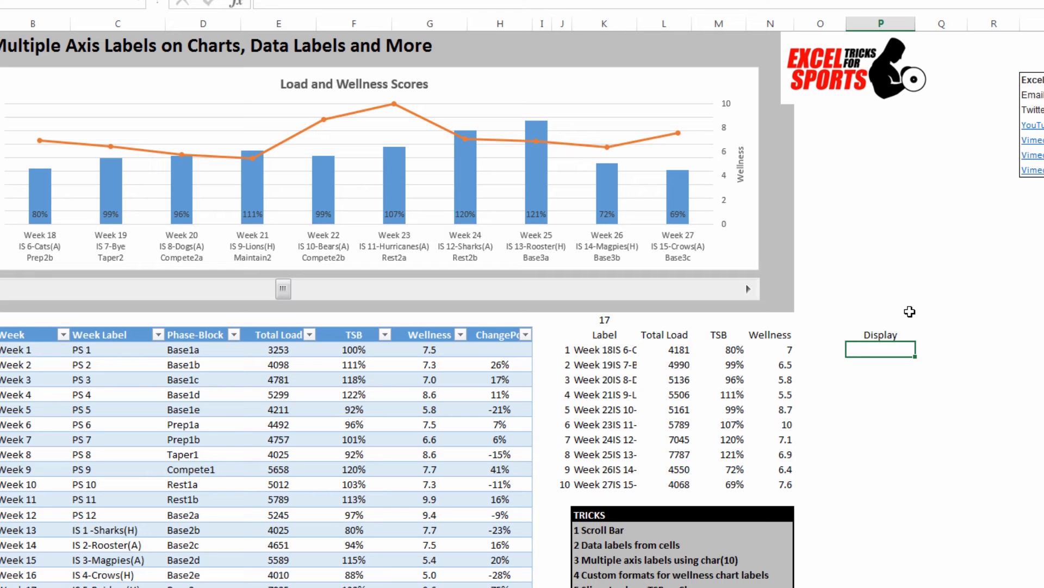
key("Return")
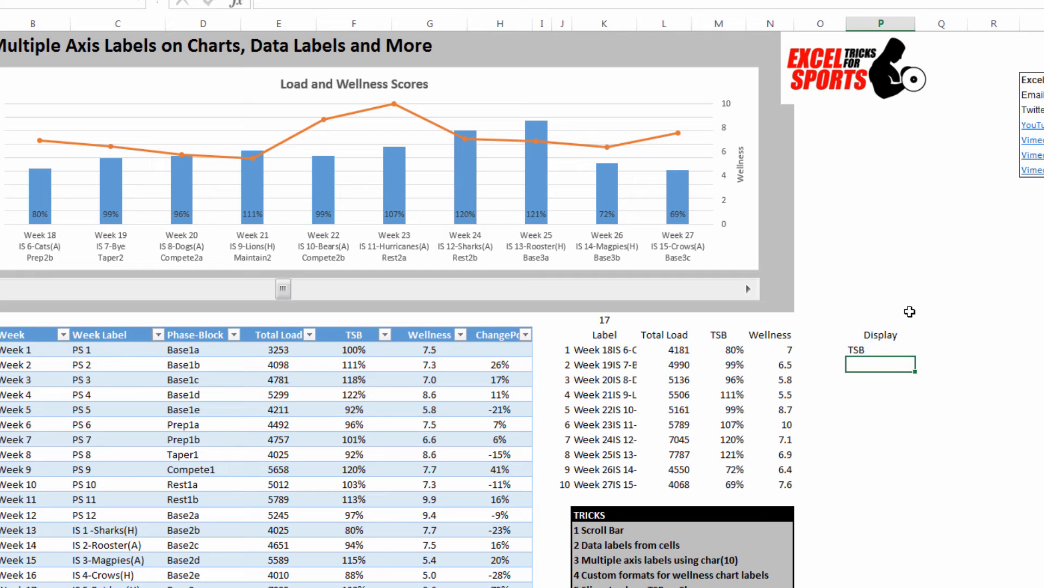
type("Change")
key("Return")
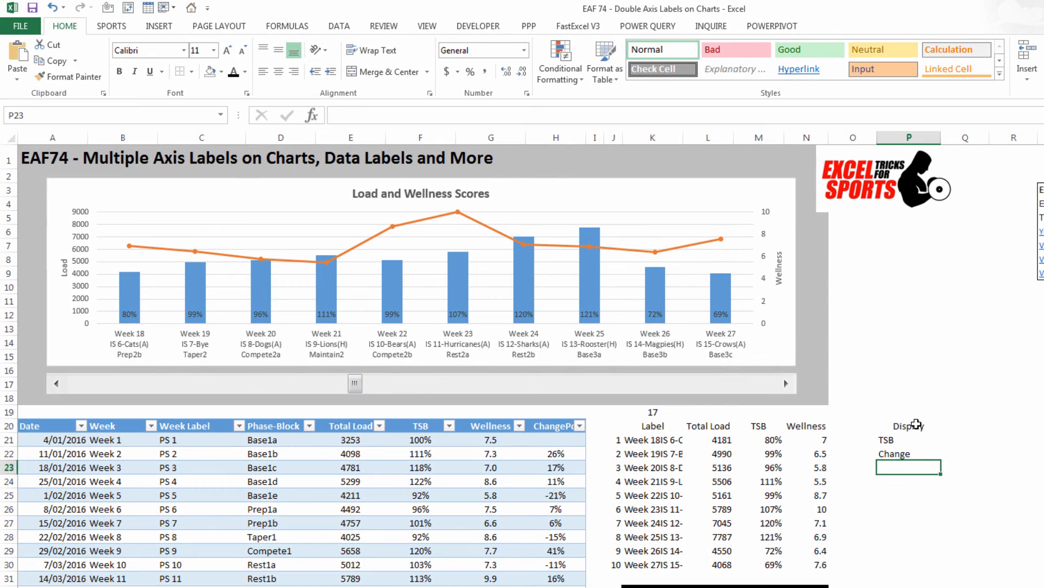
Step: Create a PivotTable from P20:P22 at P24 on the existing worksheet, with the Display field in the rows area
left_click_drag(917, 424, 919, 455)
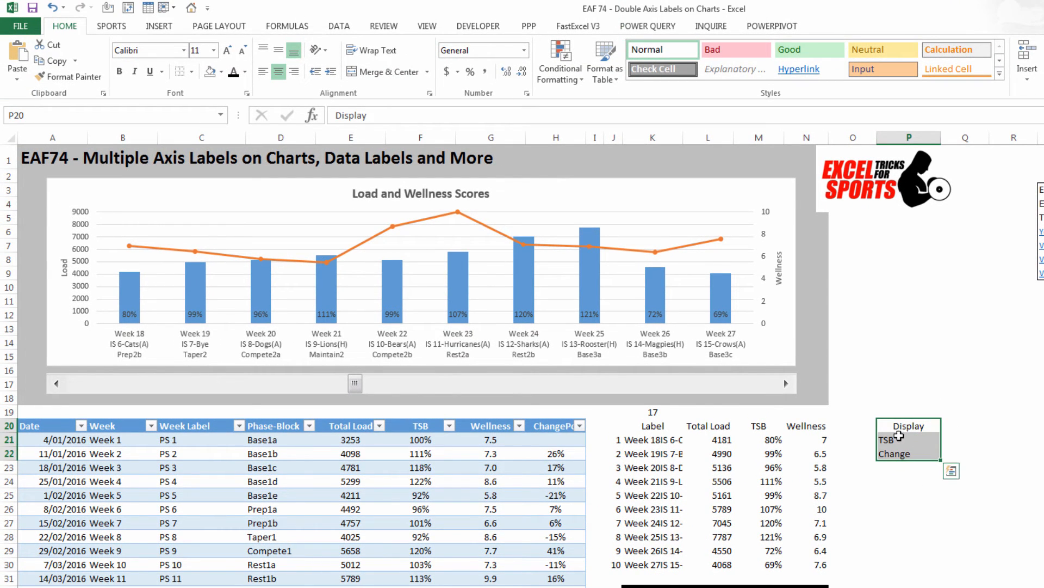
left_click(158, 27)
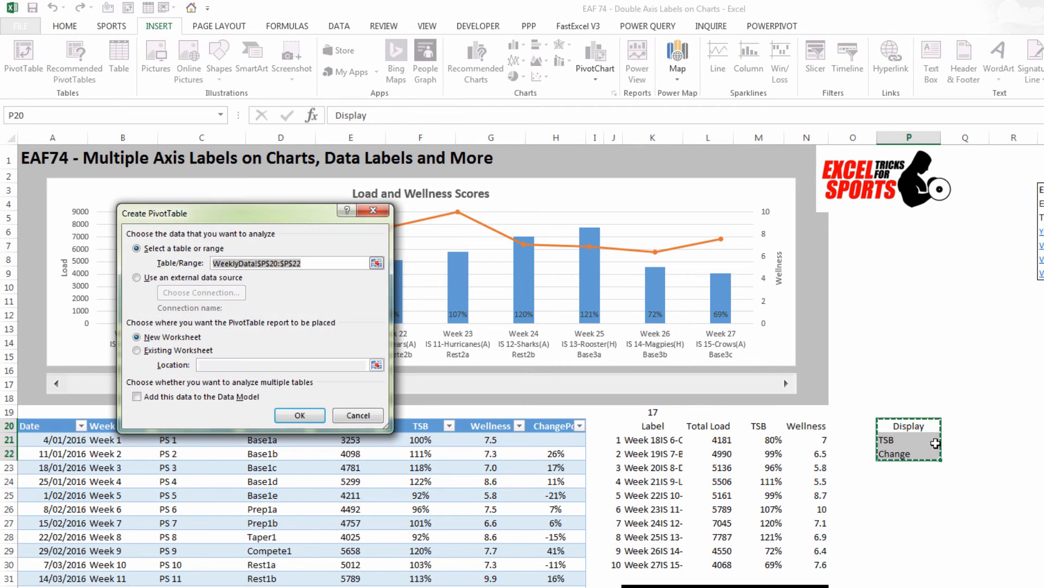
left_click(136, 350)
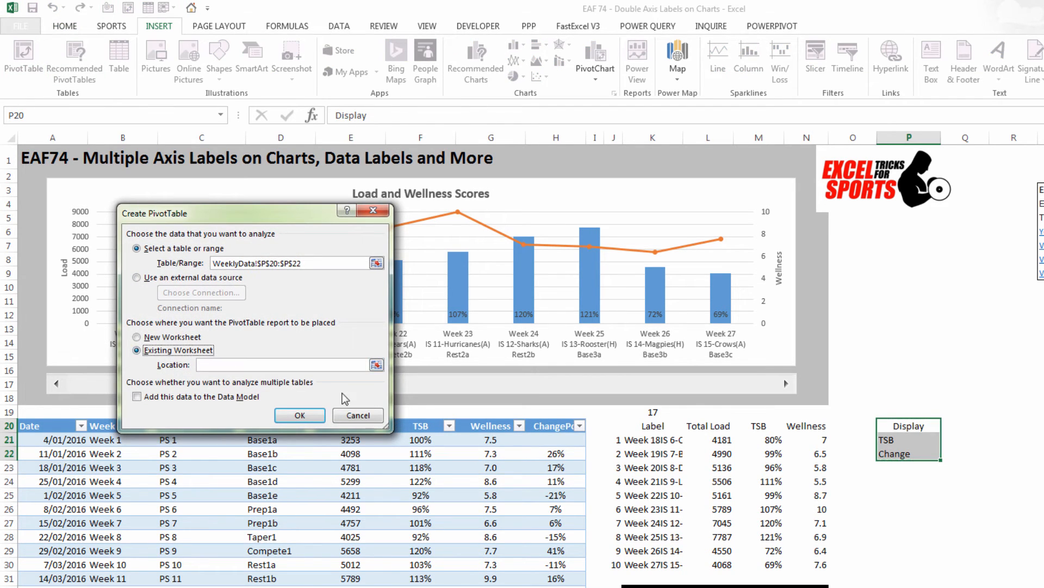
left_click(376, 364)
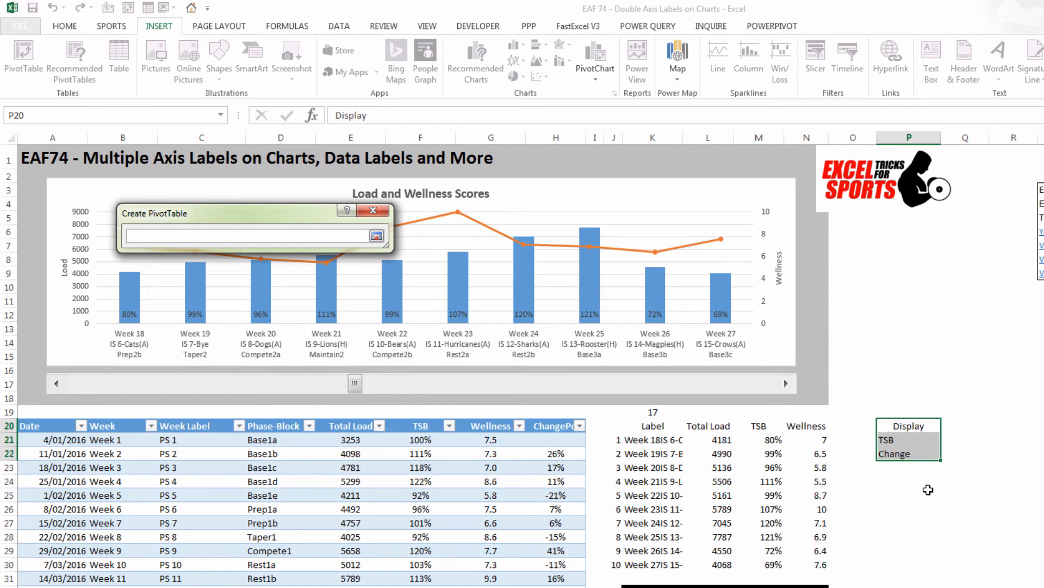
left_click(905, 483)
left_click(376, 236)
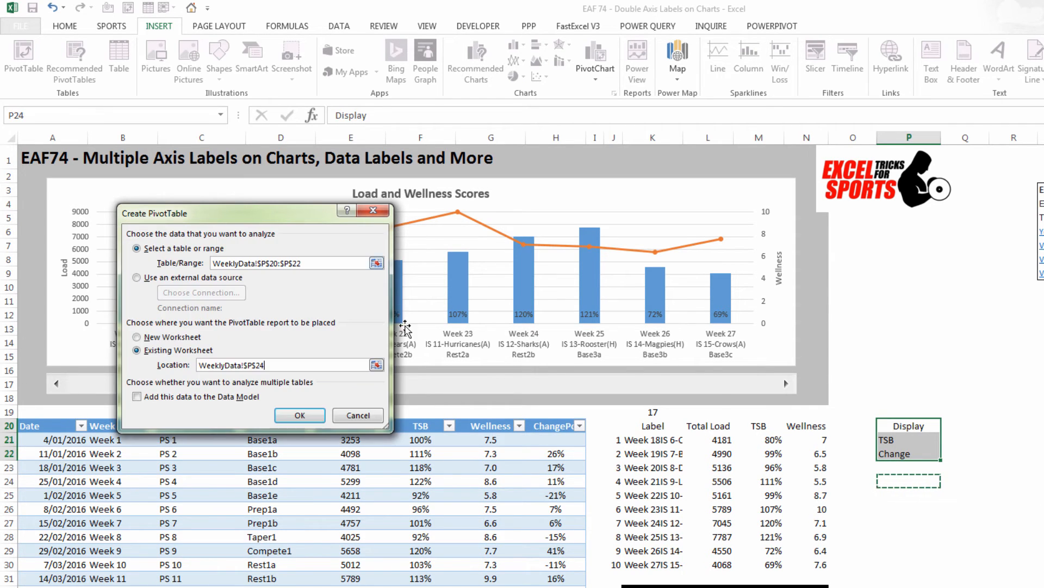
left_click(300, 415)
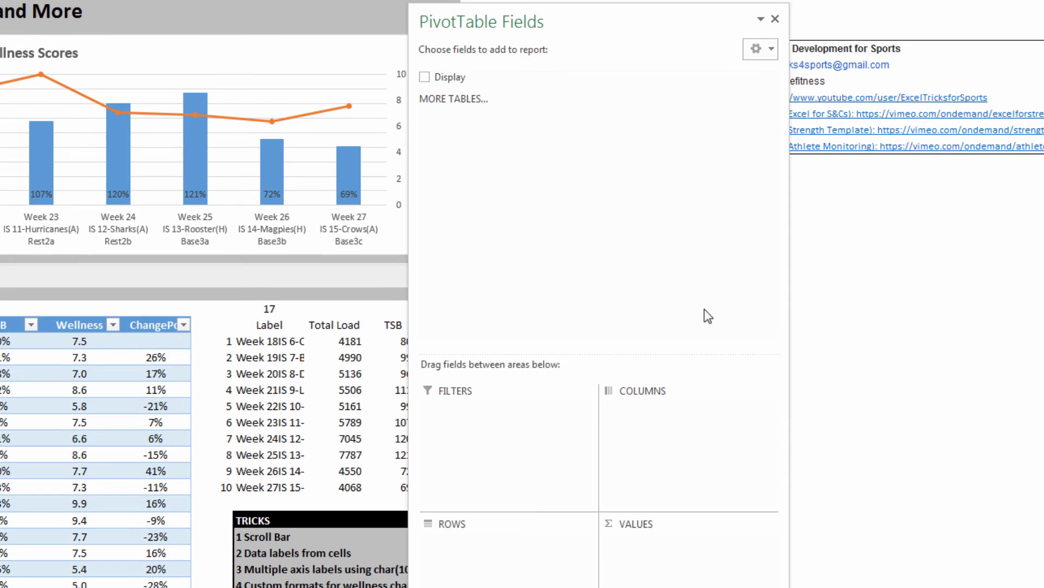
left_click_drag(450, 76, 486, 558)
left_click(776, 19)
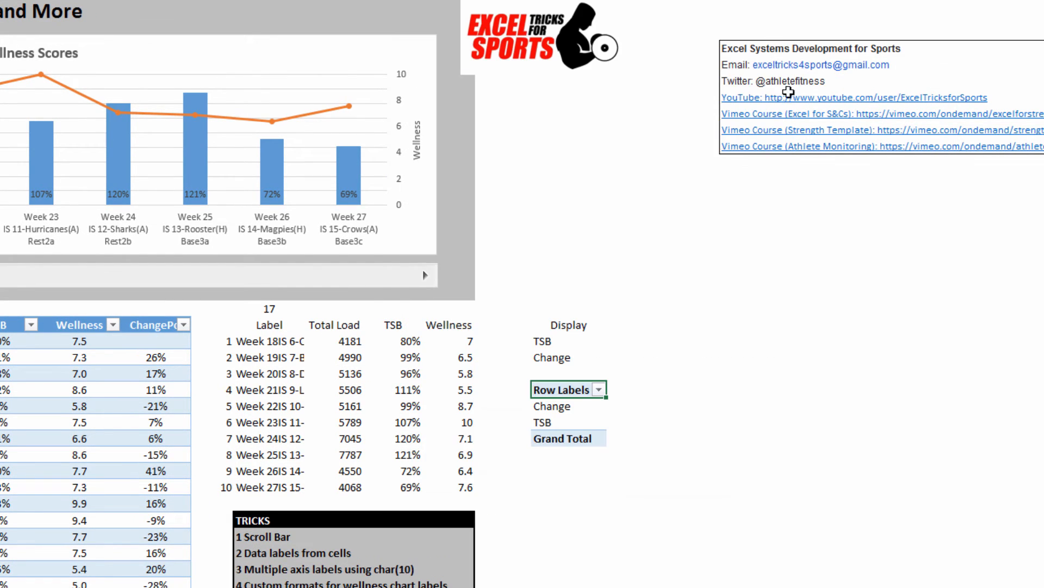
Step: Insert a slicer for the Display field of the PivotTable at P24
left_click(732, 338)
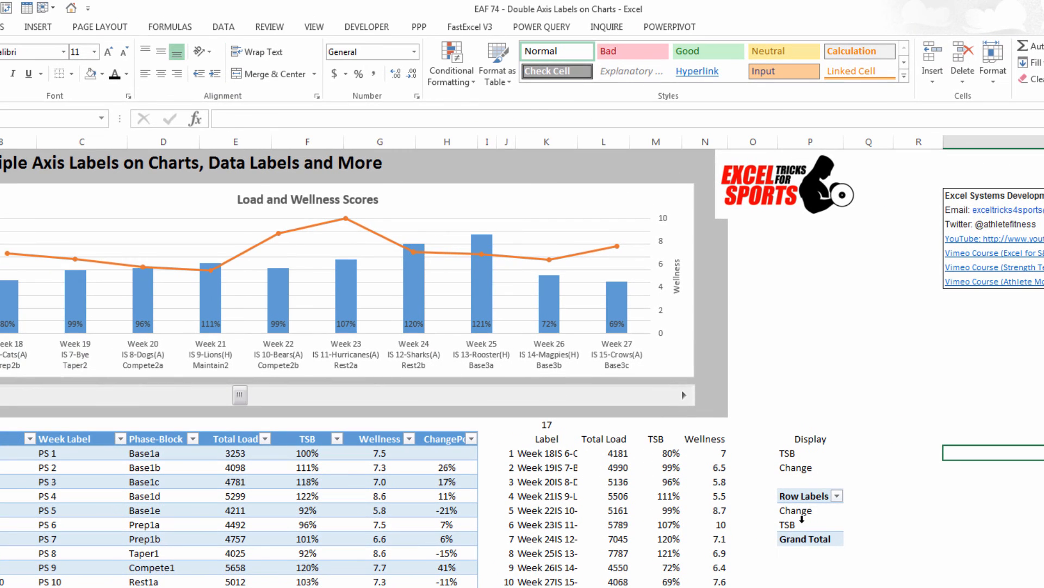
left_click(802, 518)
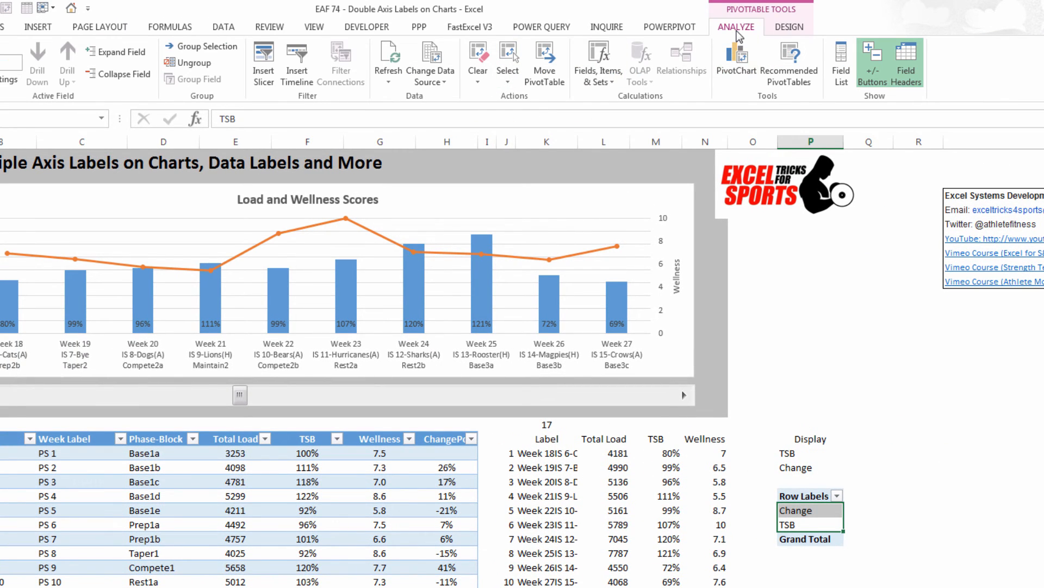
left_click(263, 64)
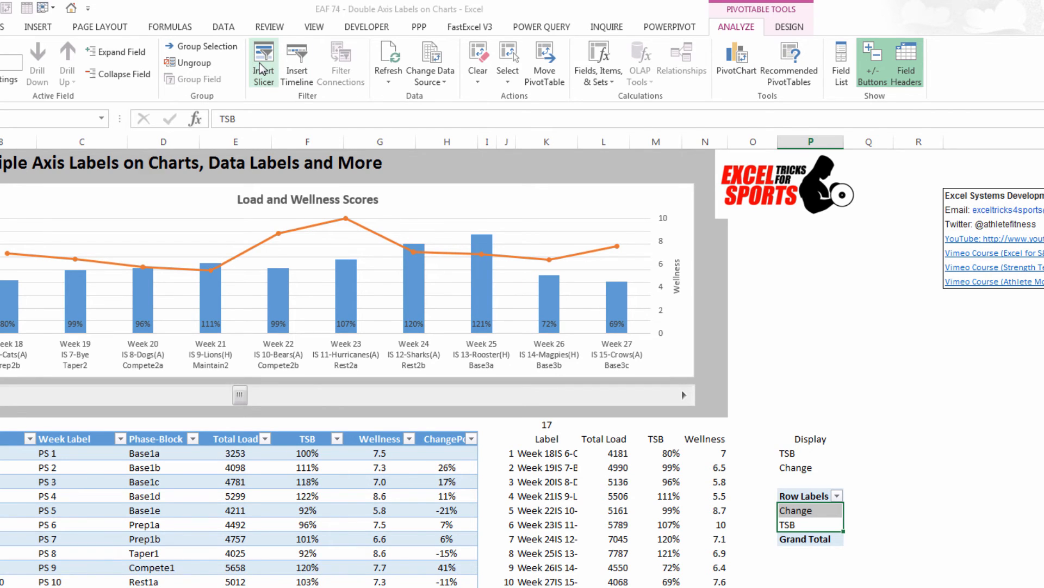
left_click(46, 195)
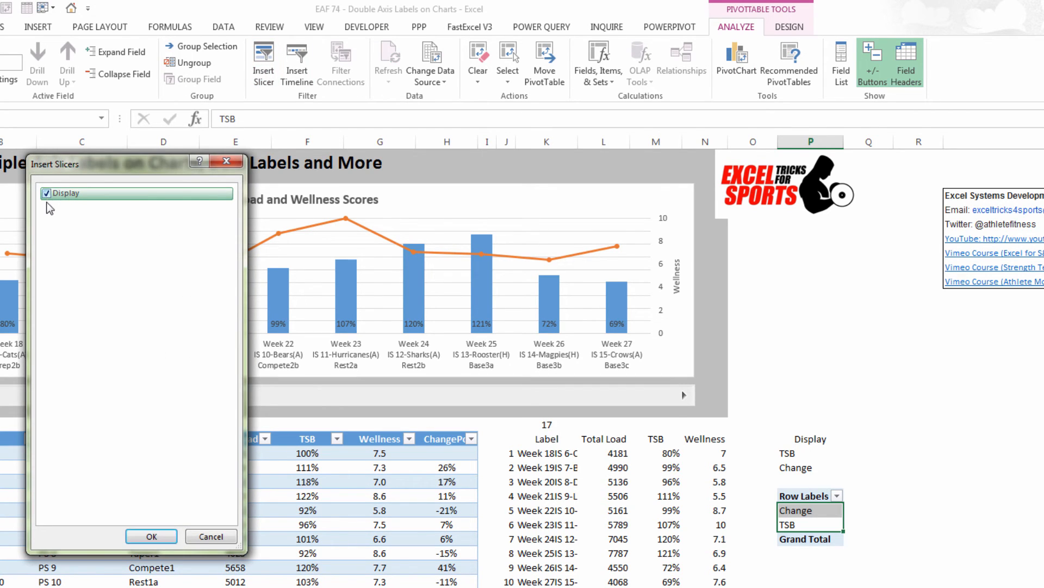
left_click(150, 536)
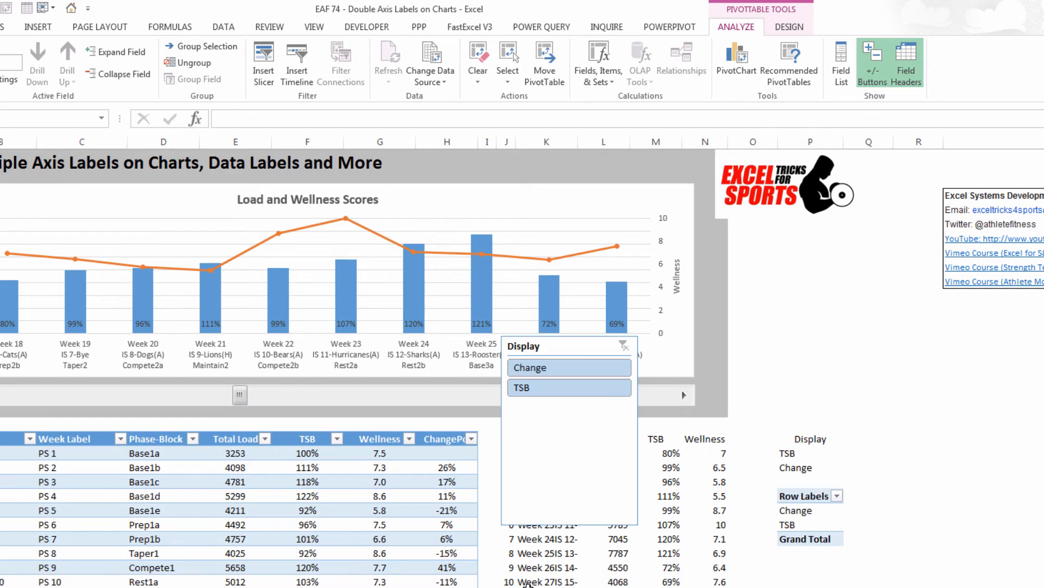
Step: Arrange the Display slicer in two columns, shrink it to about 1.8 cm high, place it at the chart's upper-right corner and select Change
left_click_drag(581, 341, 530, 168)
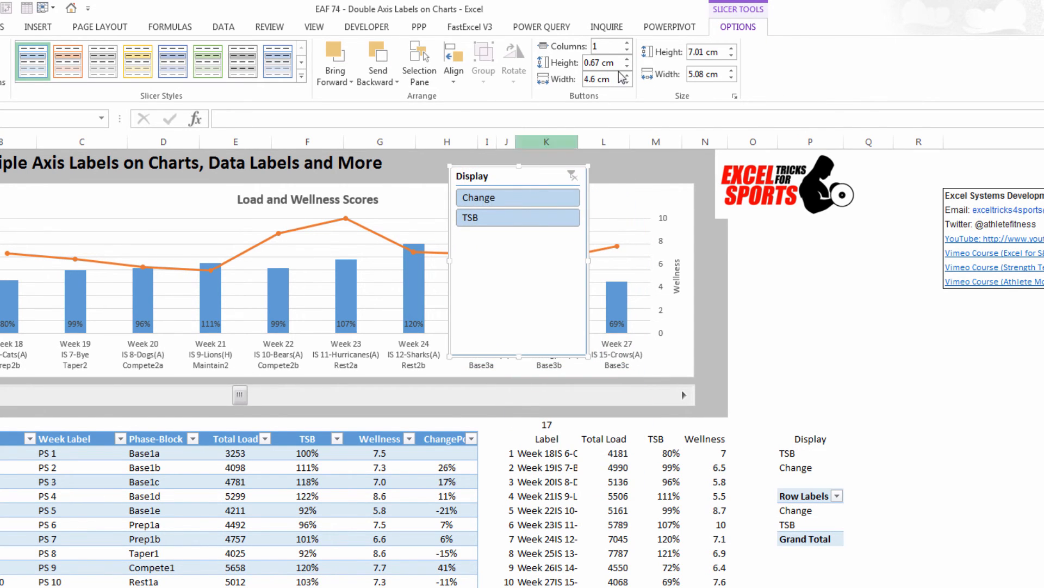
left_click(627, 43)
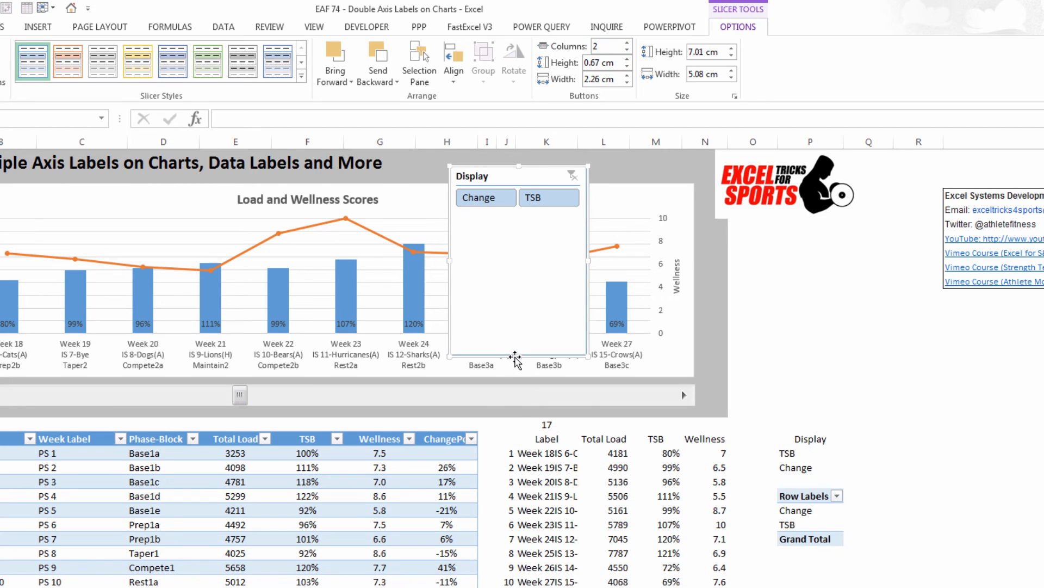
left_click_drag(518, 357, 527, 213)
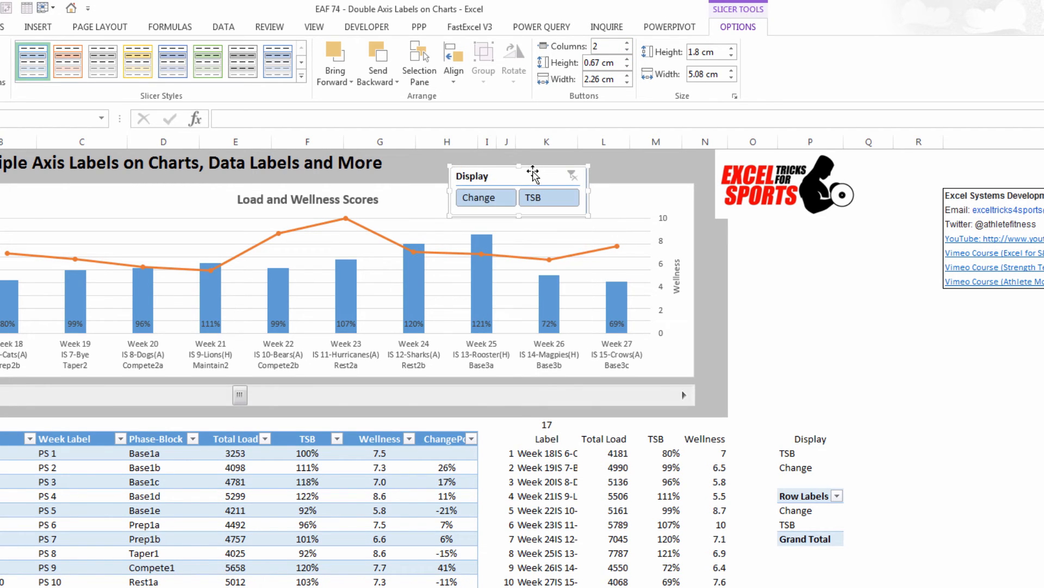
left_click_drag(533, 172, 573, 162)
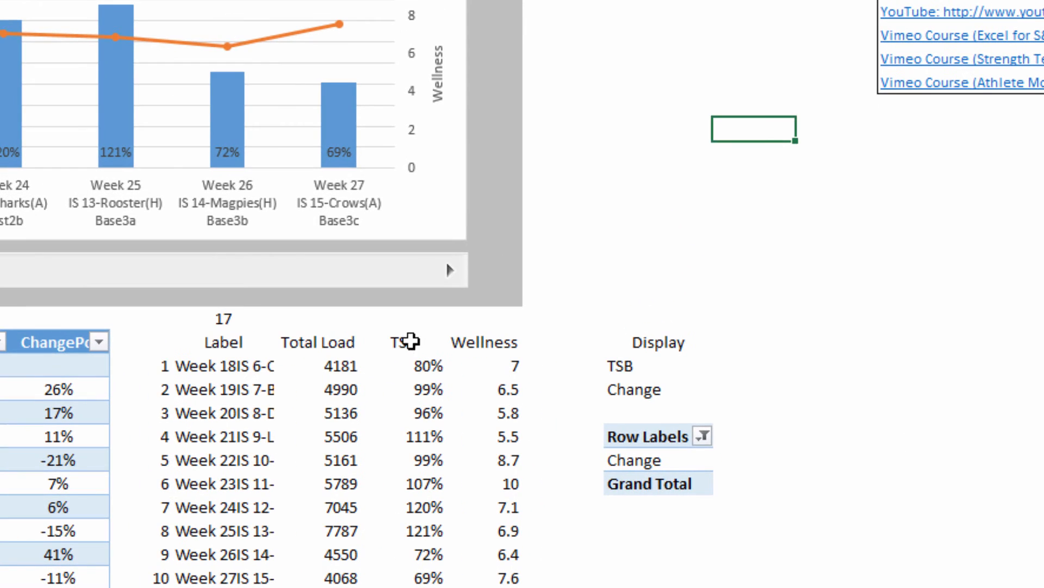
Step: Replace the TSB heading in M20 with the formula =P25, linking it to the PivotTable's filtered entry
left_click(660, 438)
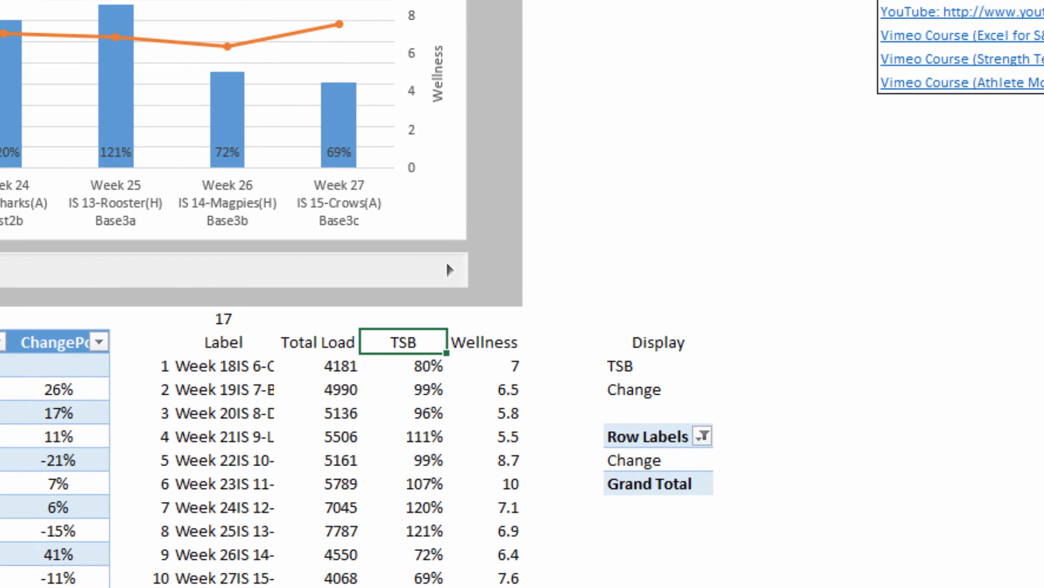
type("=")
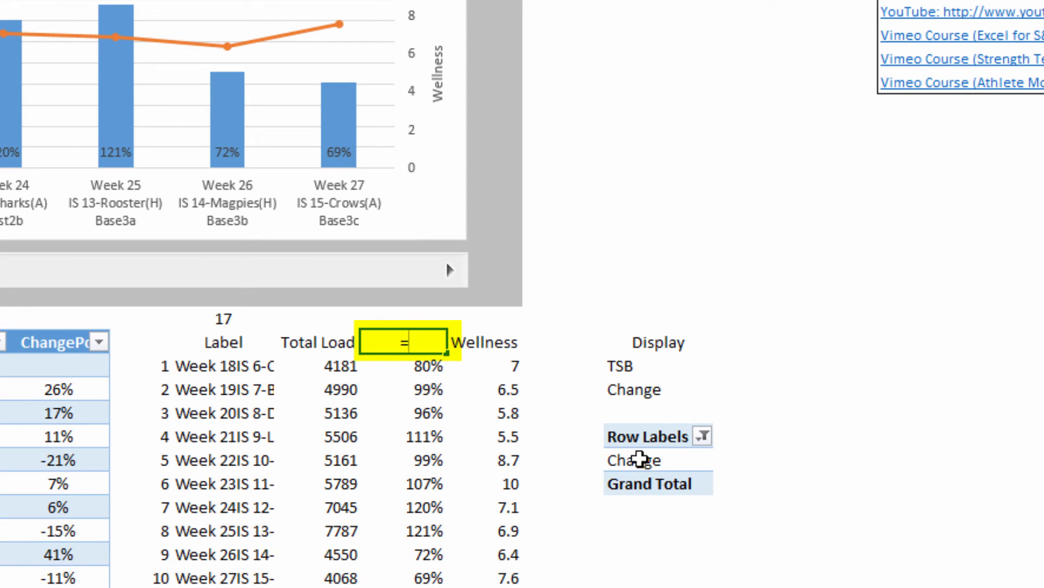
left_click(637, 462)
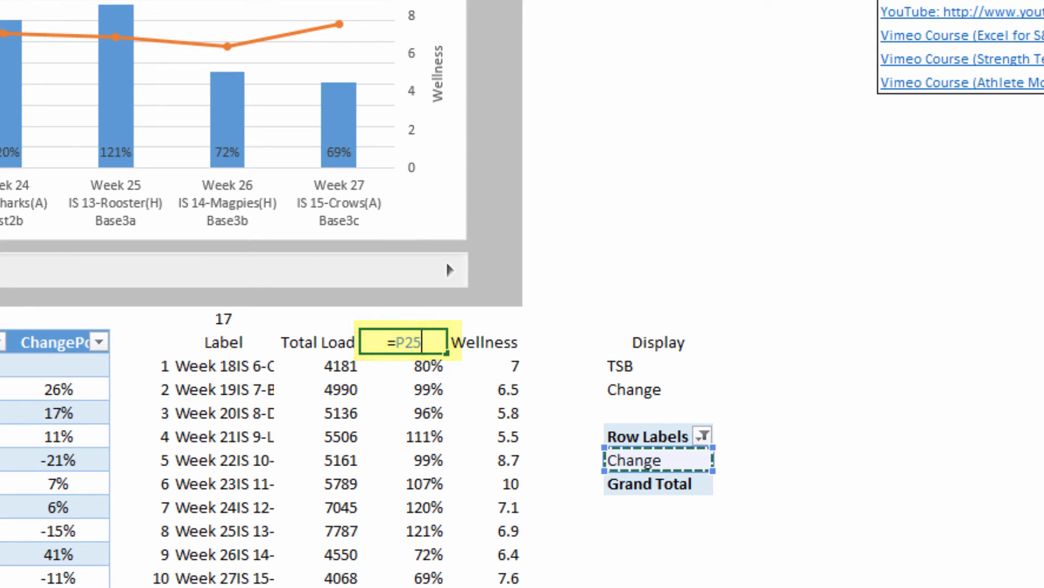
key("Return")
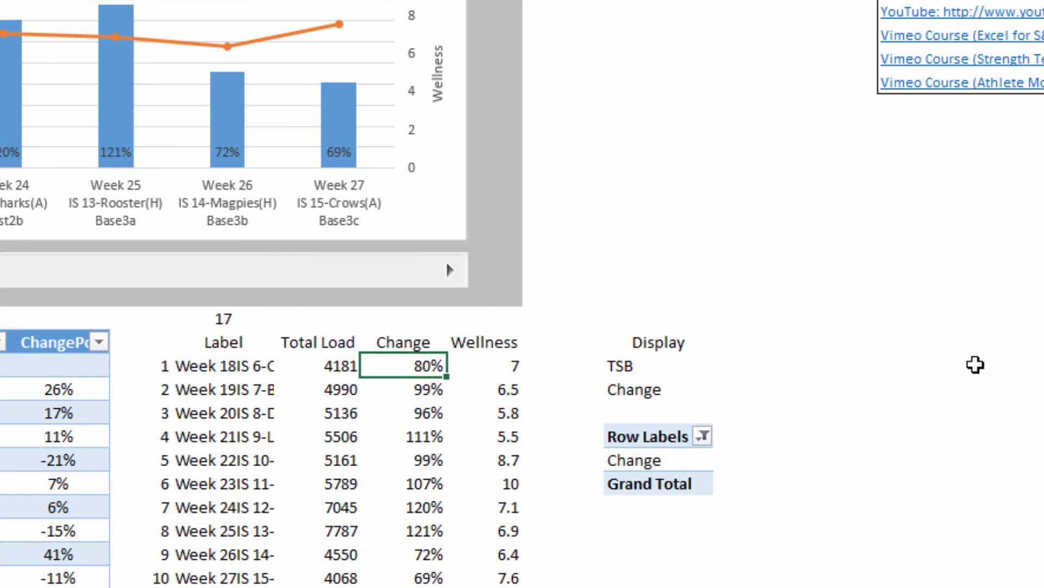
Step: Begin wrapping the M21 formula in an IF that tests $M$20="TSB", with the existing INDEX as the true value
left_click(3, 5)
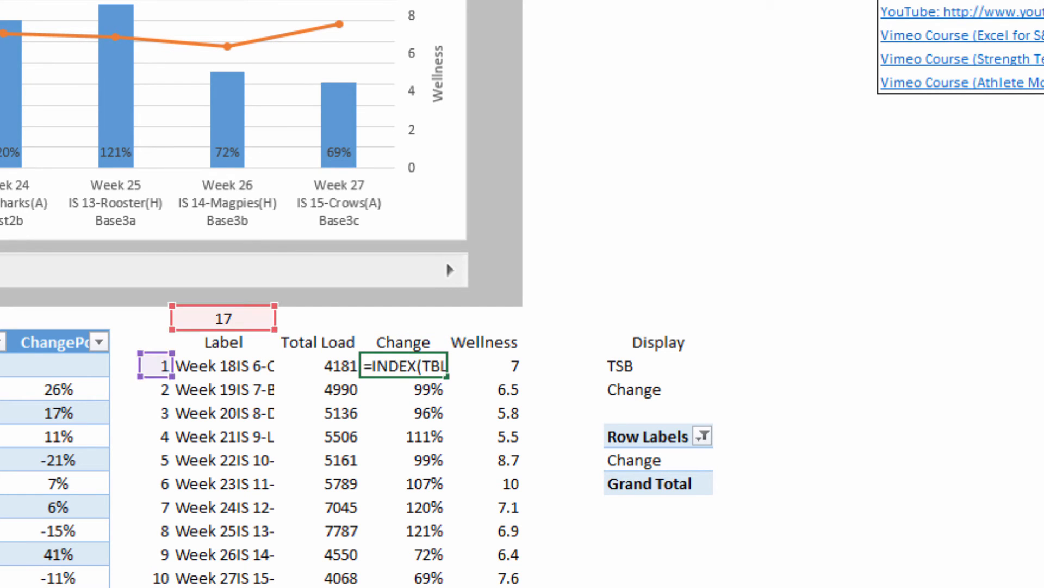
type("if")
type("(")
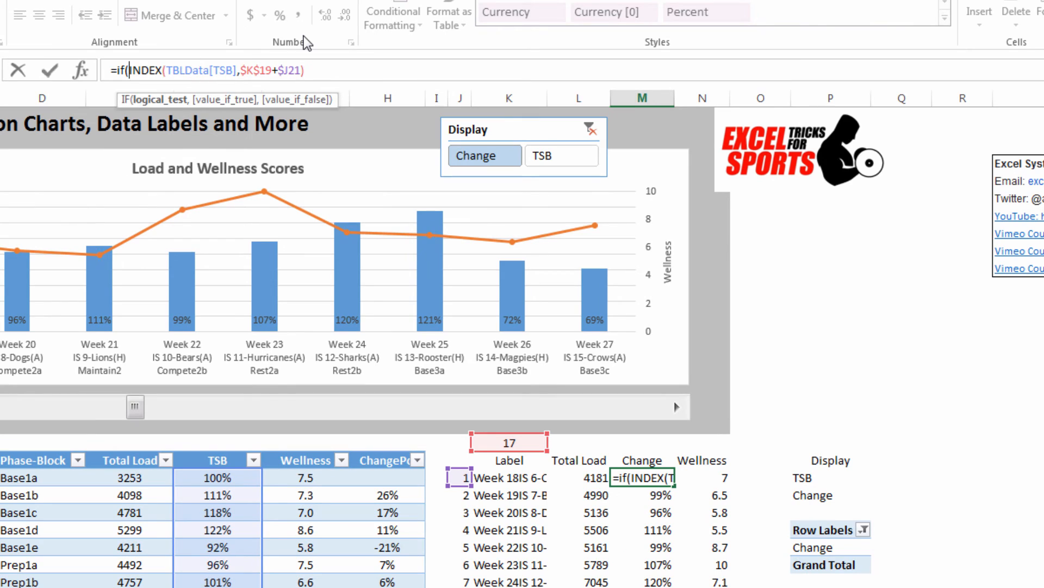
left_click(640, 461)
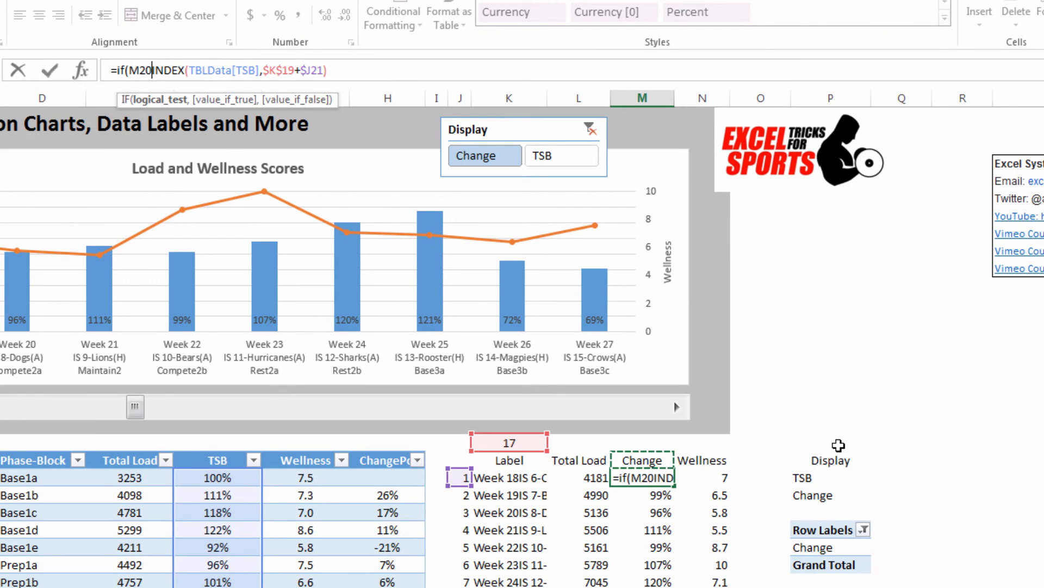
key("F4")
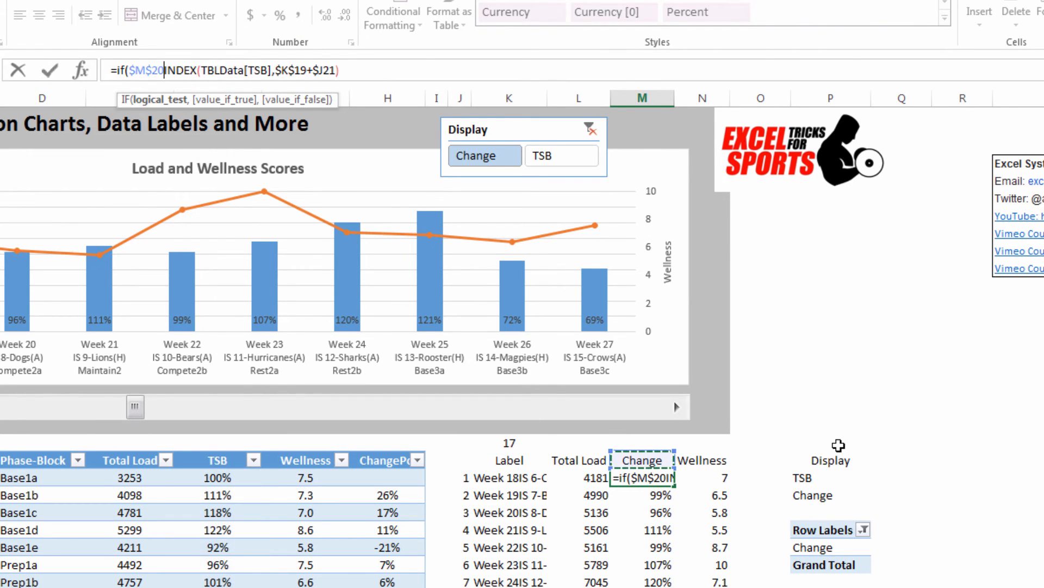
type("=\"")
type("TSB")
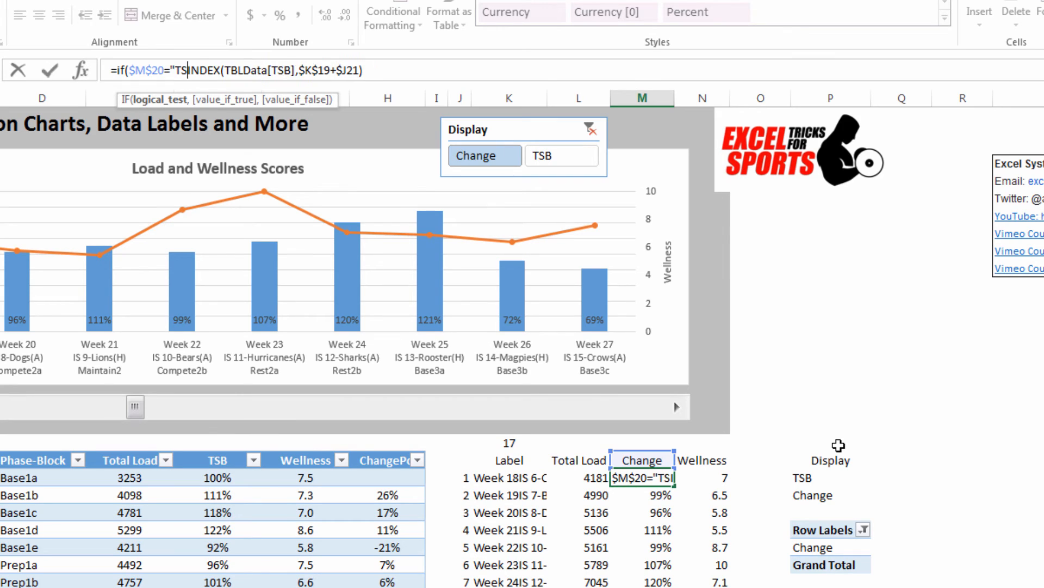
type("\",")
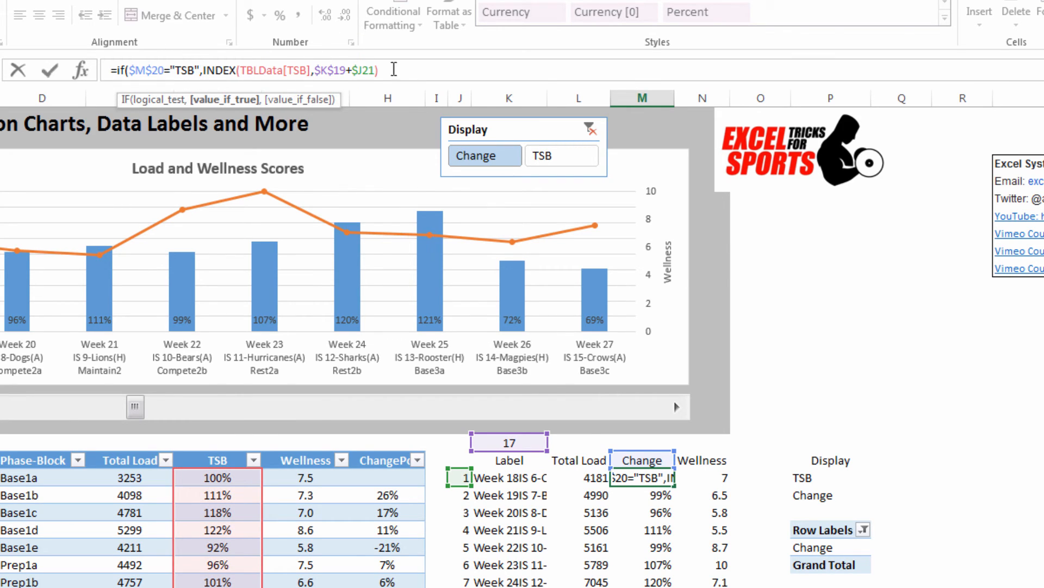
Step: Complete the IF in M21 with INDEX(TBLData[ChangePct],$K$19+$J21) as the false value, copied from the TSB lookup
left_click_drag(393, 69, 206, 68)
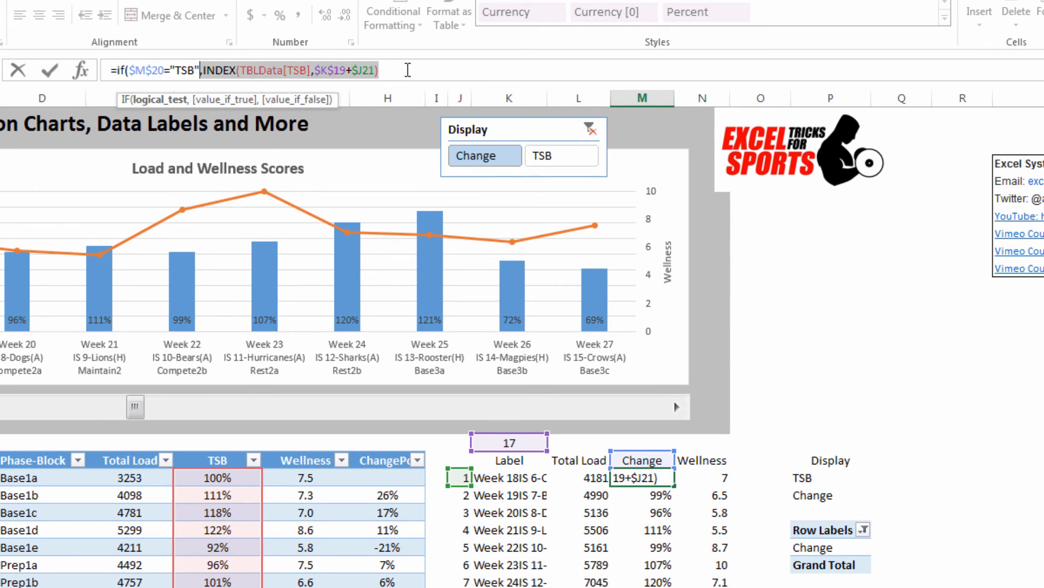
left_click(415, 68)
key("ctrl+v")
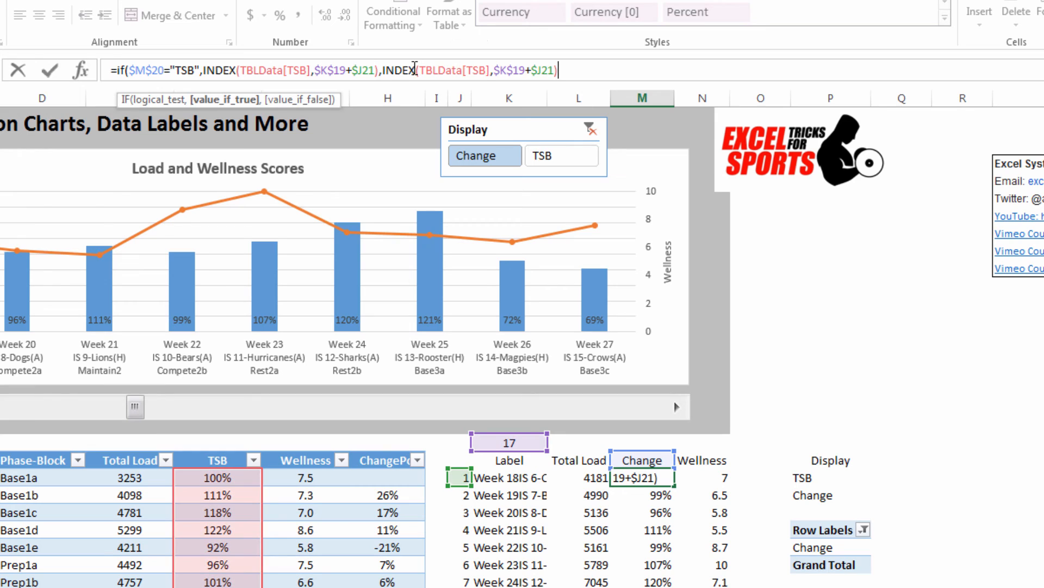
left_click(485, 66)
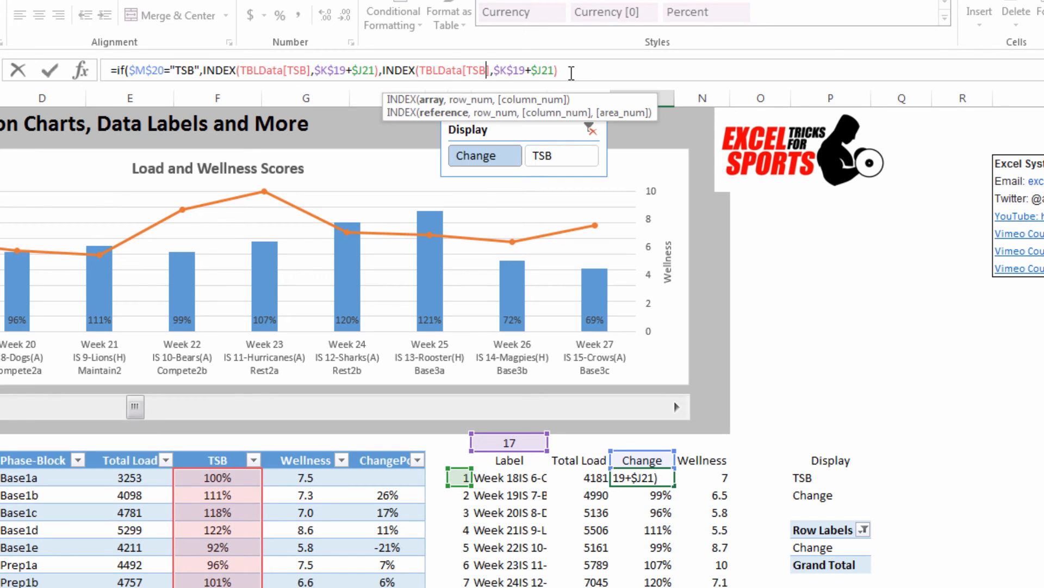
key("BackSpace")
key("BackSpace")
key("BackSpace")
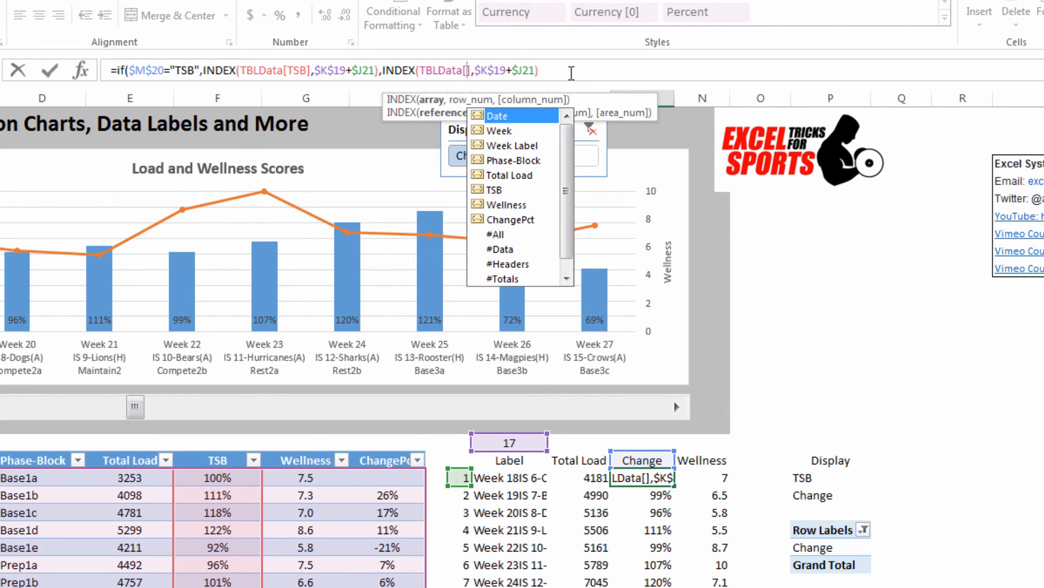
double_click(482, 218)
left_click(622, 67)
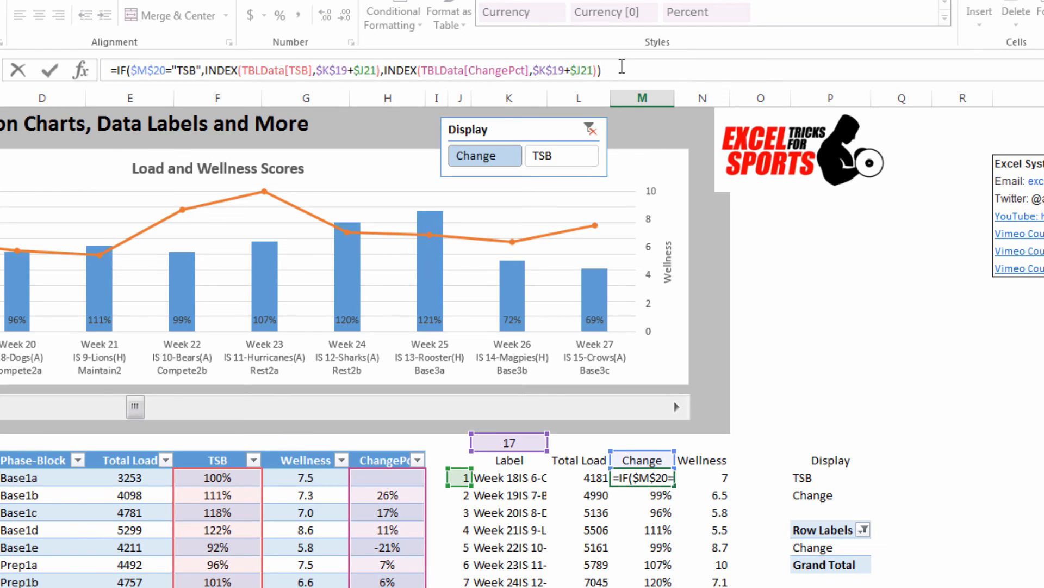
key("BackSpace")
key("Return")
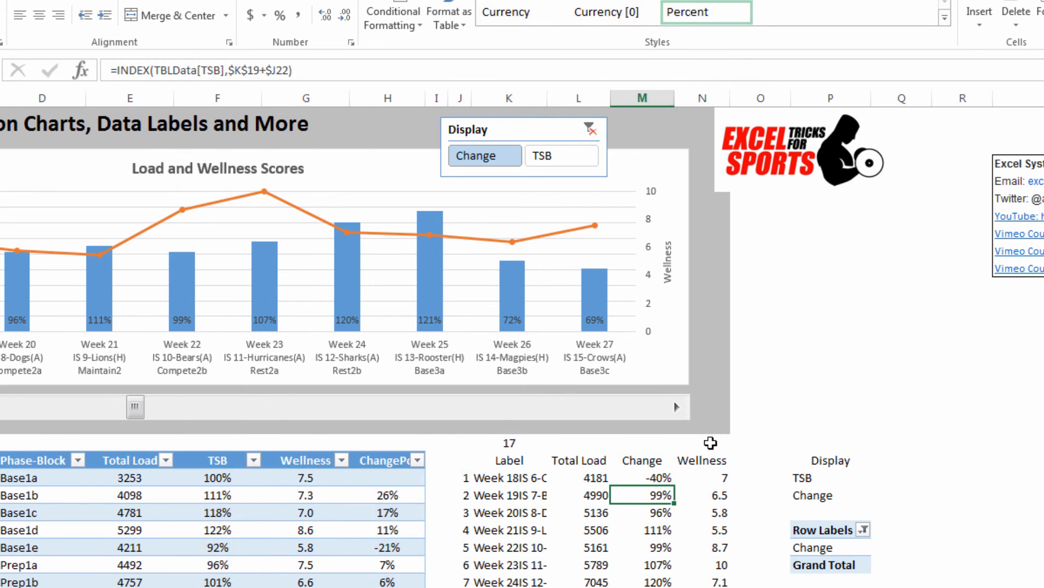
Step: Fill the M21 formula down the rest of the column to M30
left_click(660, 477)
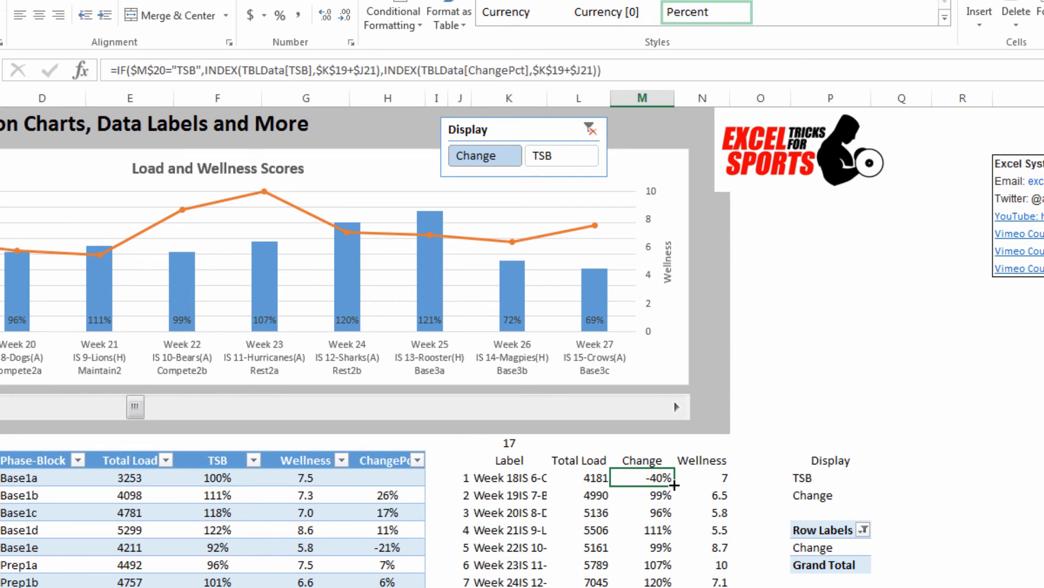
double_click(673, 486)
left_click(828, 346)
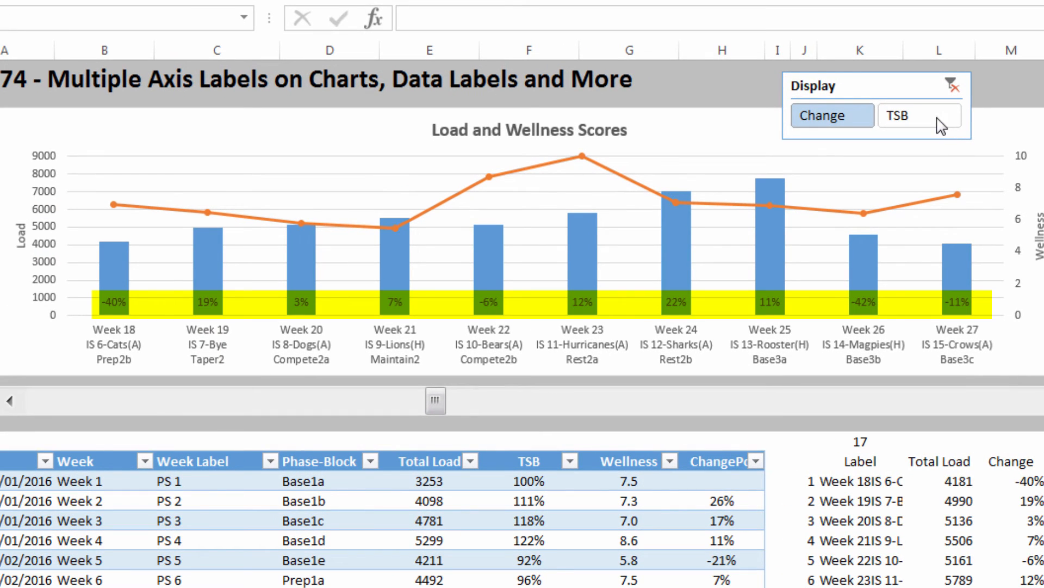
Step: Test the chart's data labels by switching the Display slicer between TSB and Change, ending on TSB
left_click(940, 122)
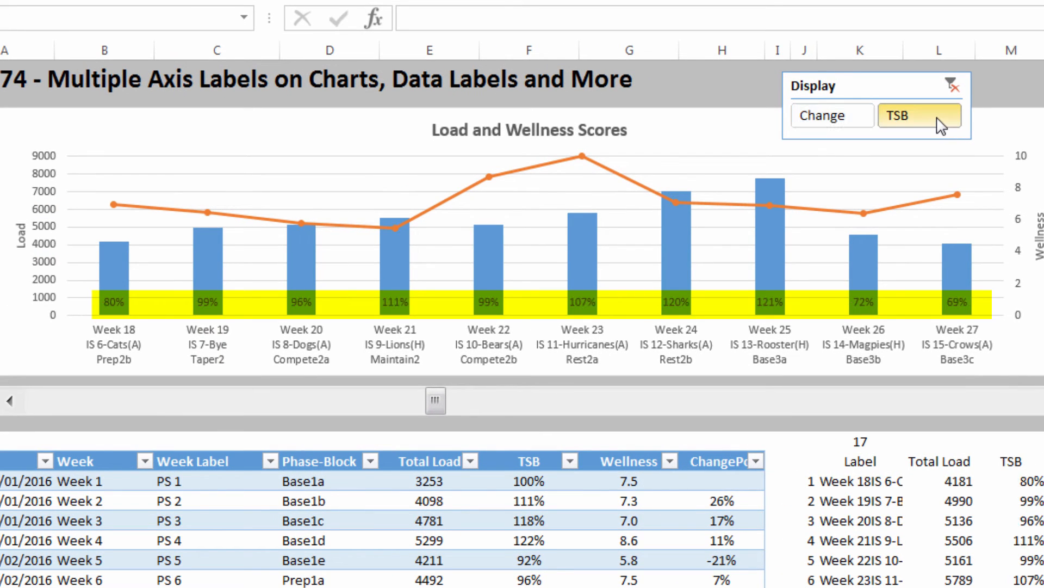
left_click(838, 116)
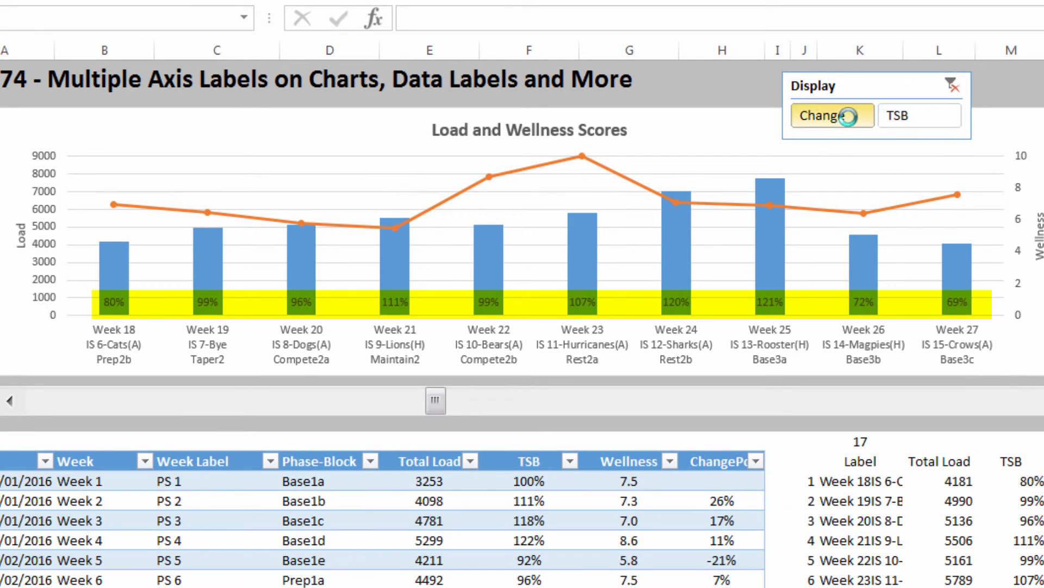
left_click(906, 121)
left_click(842, 124)
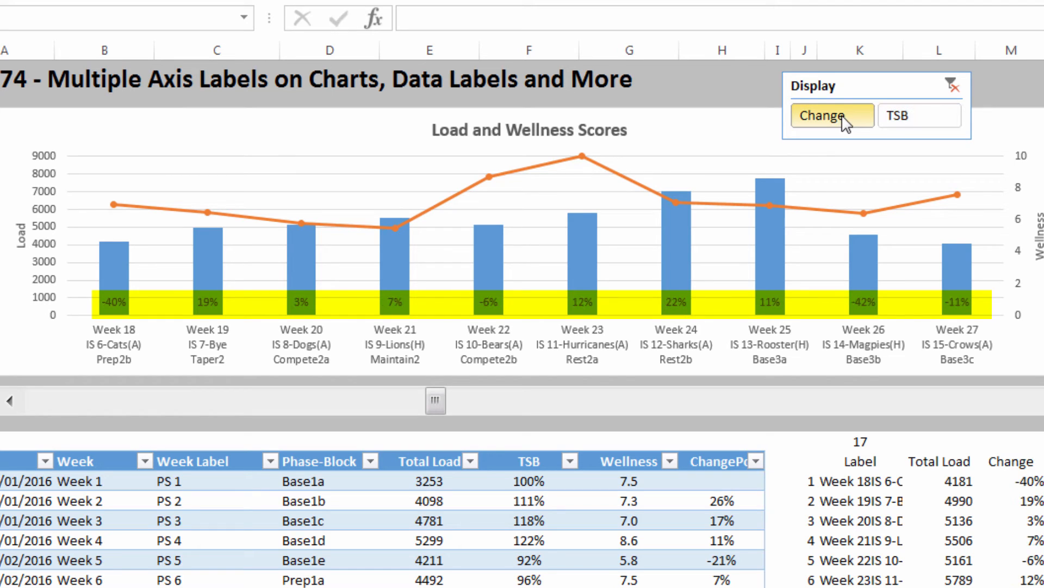
left_click(902, 120)
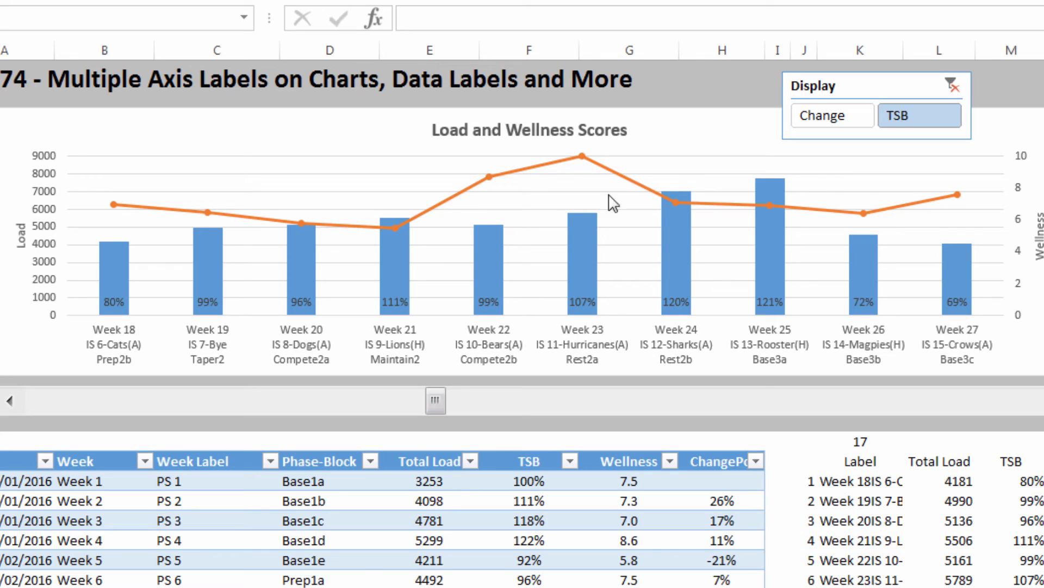
Step: Add data labels to the Wellness line series in the chart
mouse_move(525, 180)
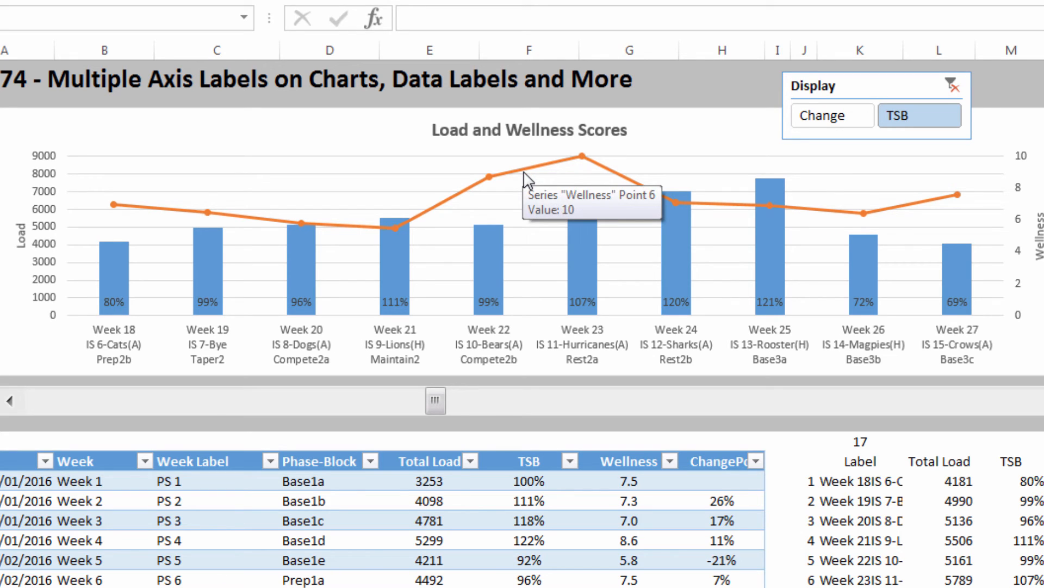
left_click(527, 178)
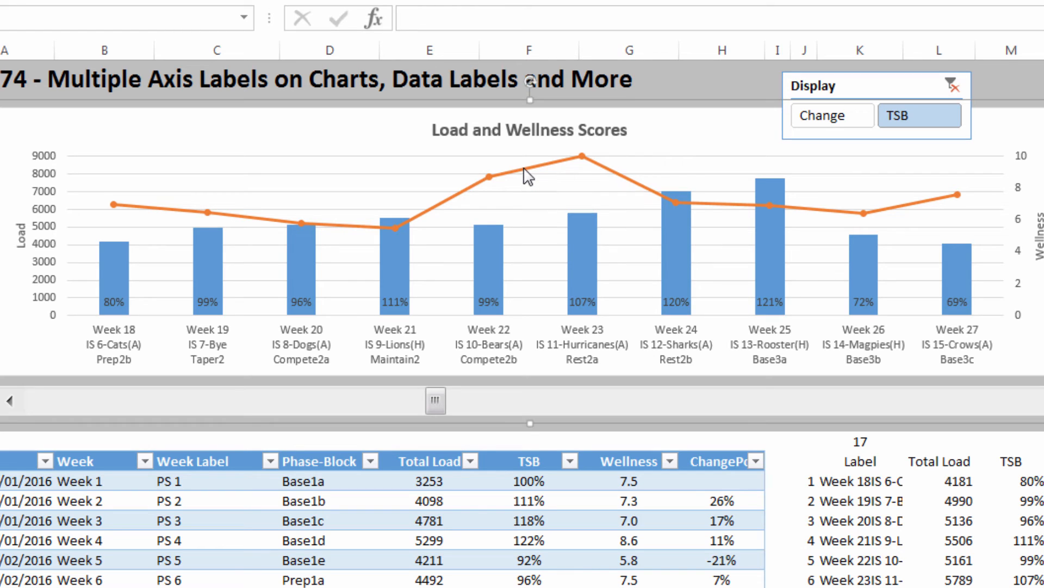
left_click(527, 177)
right_click(527, 177)
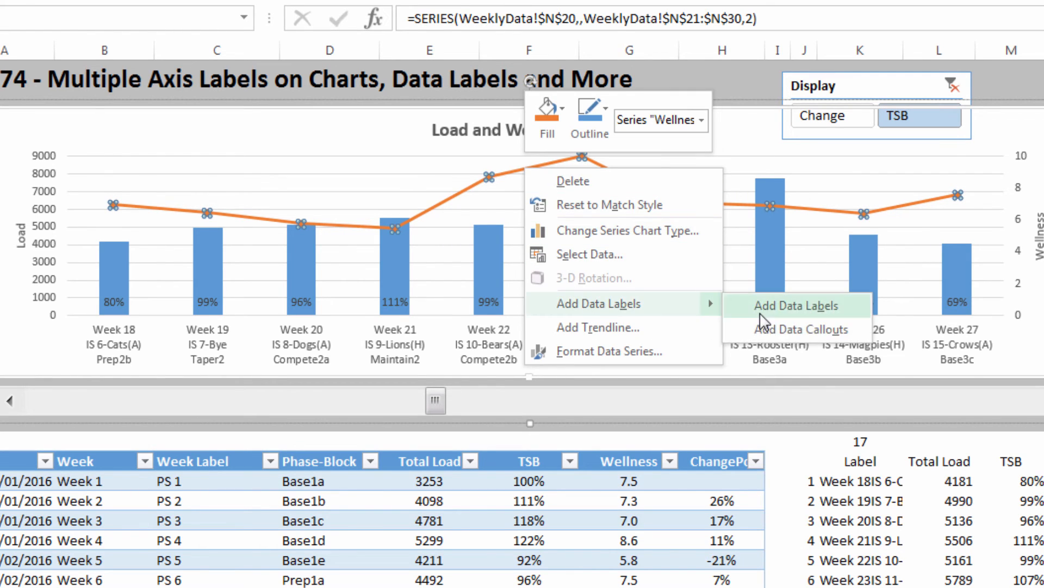
left_click(769, 314)
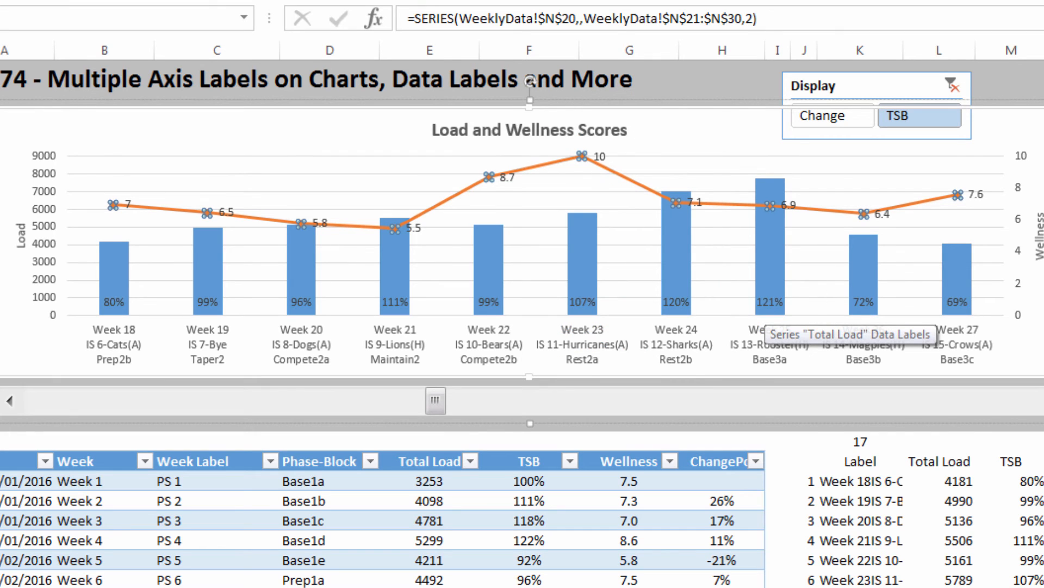
Step: Position the Wellness line's data labels above their points
left_click(601, 156)
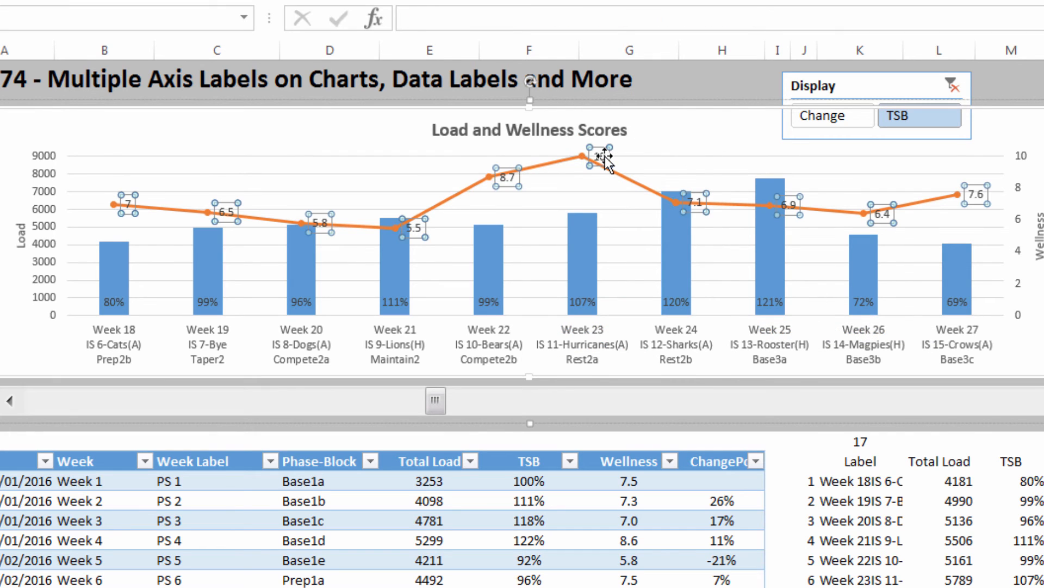
right_click(605, 158)
left_click(676, 363)
left_click(139, 424)
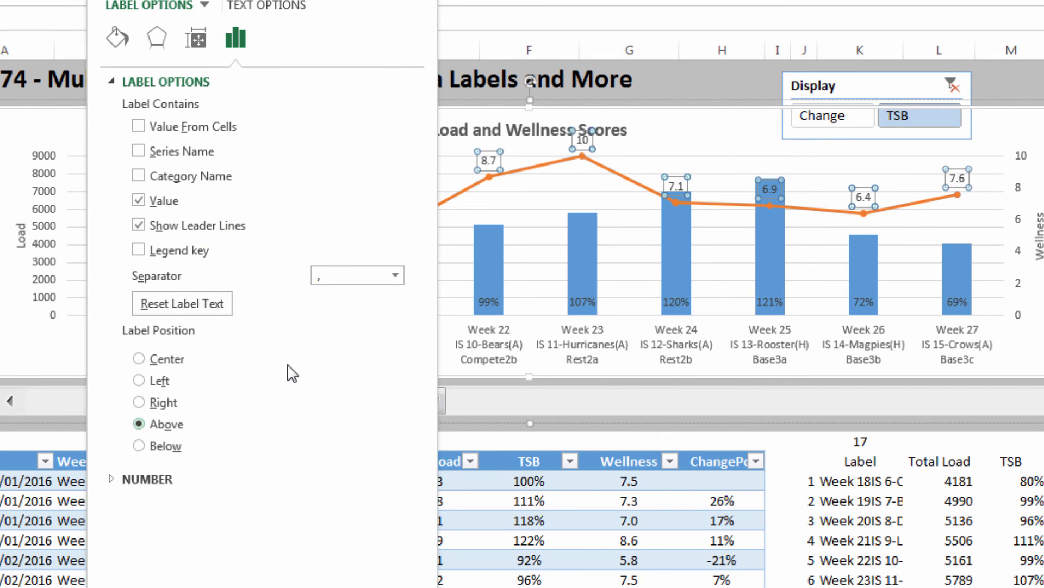
left_click(425, 0)
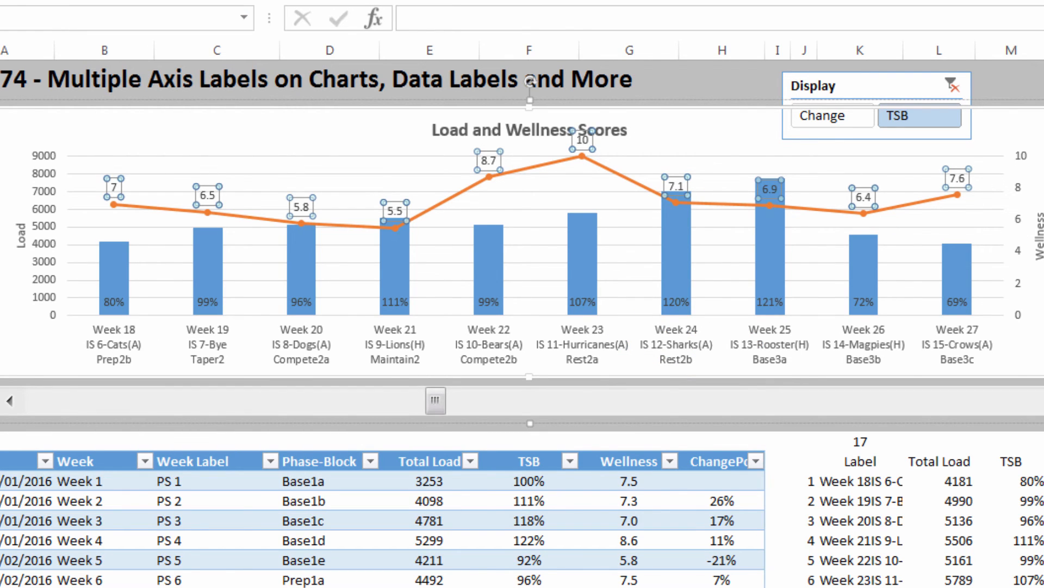
left_click(529, 81)
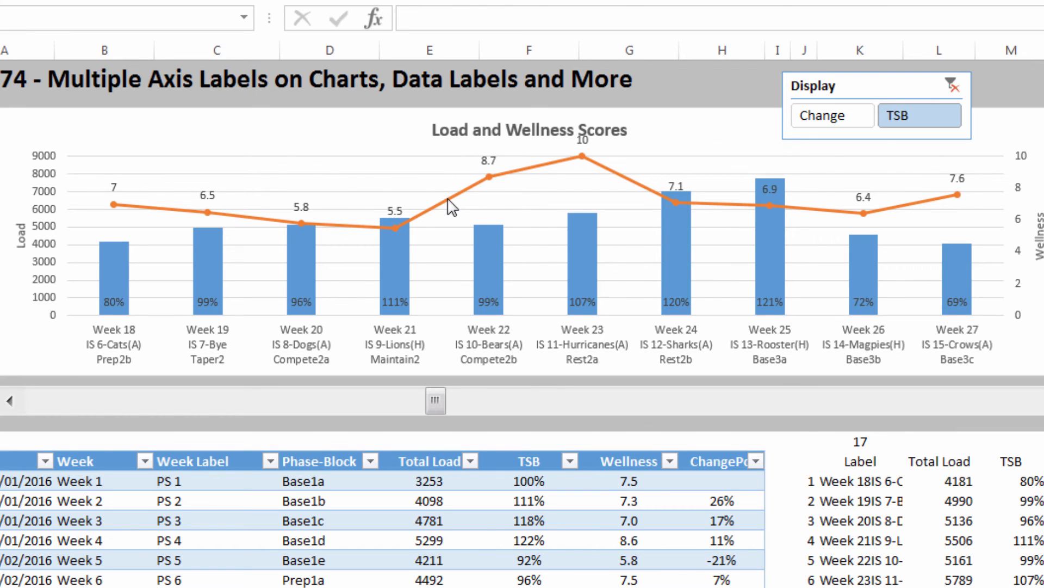
Step: Set the number category of the Wellness data labels to Custom
left_click(496, 163)
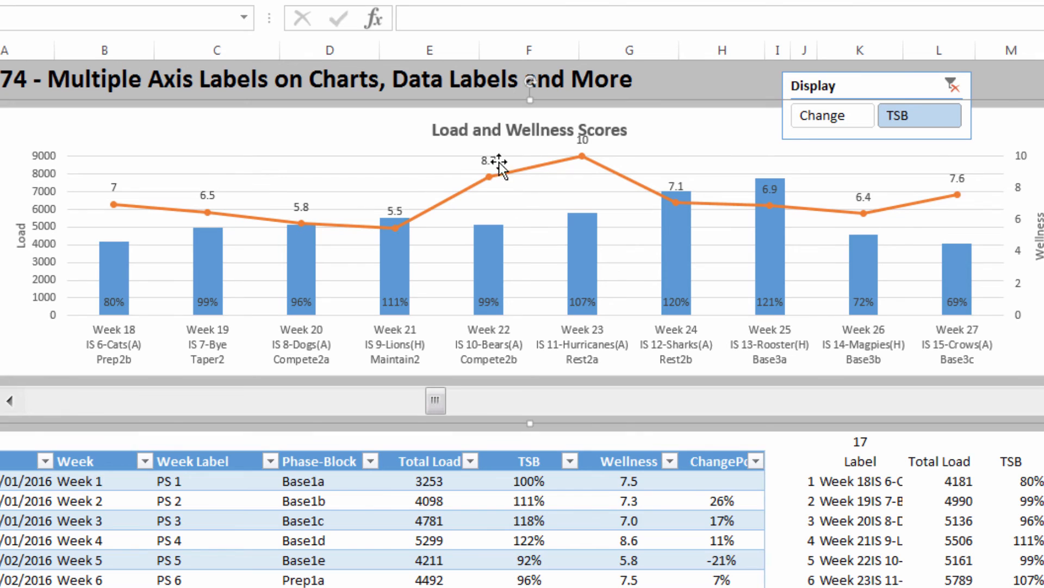
left_click(490, 161)
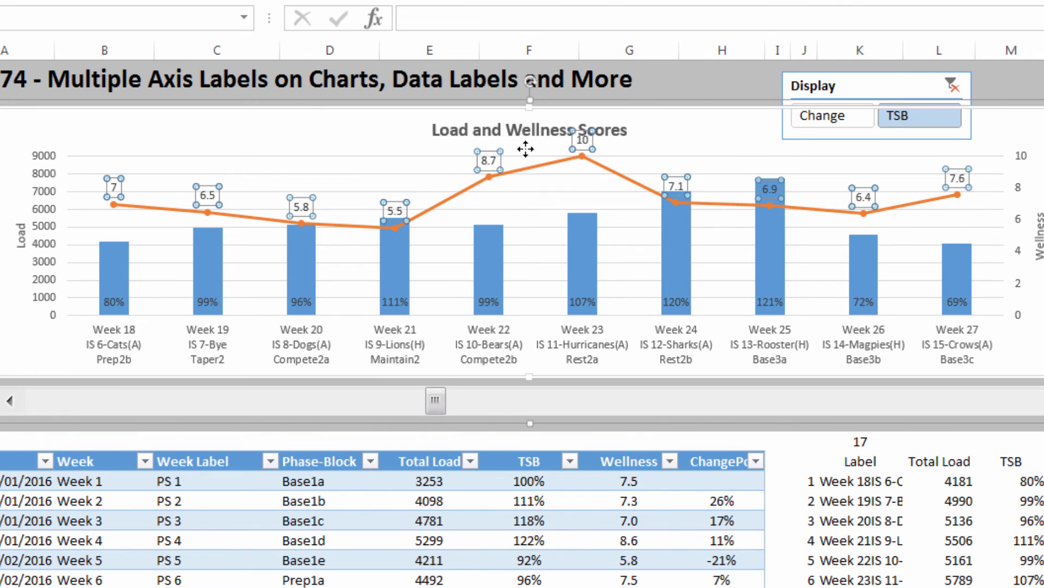
right_click(496, 160)
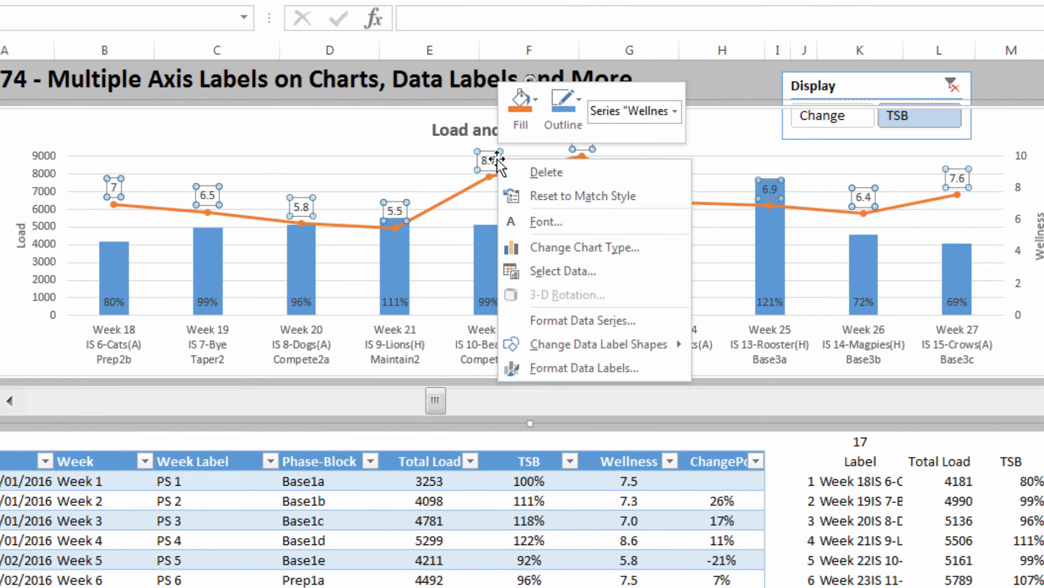
left_click(550, 362)
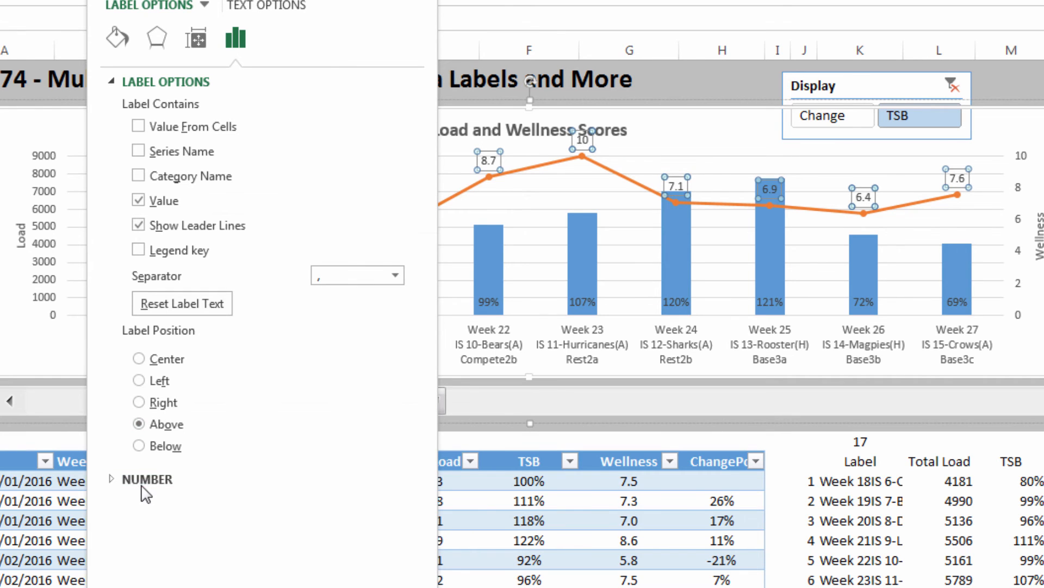
left_click(204, 481)
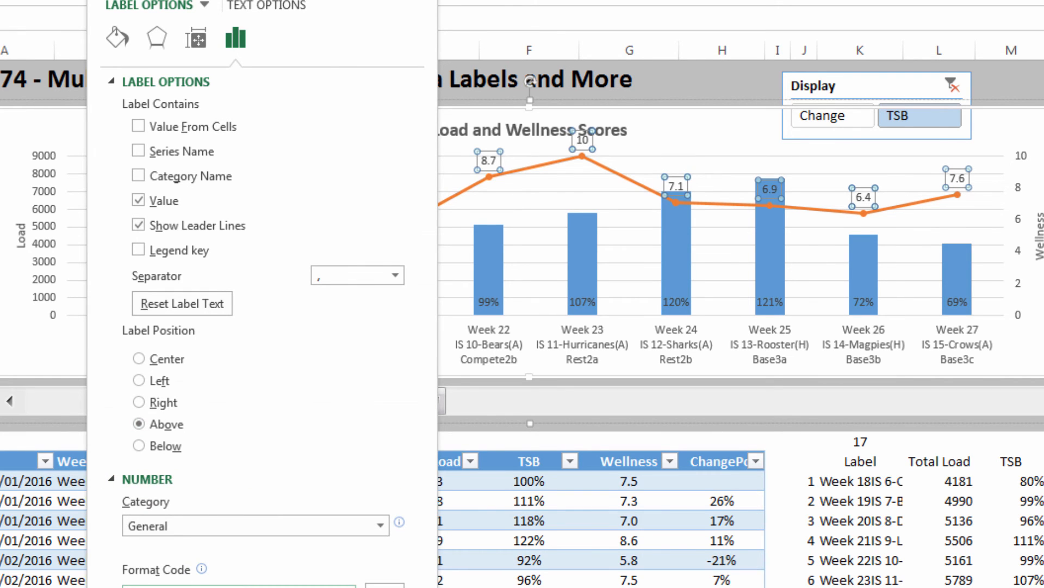
left_click(380, 525)
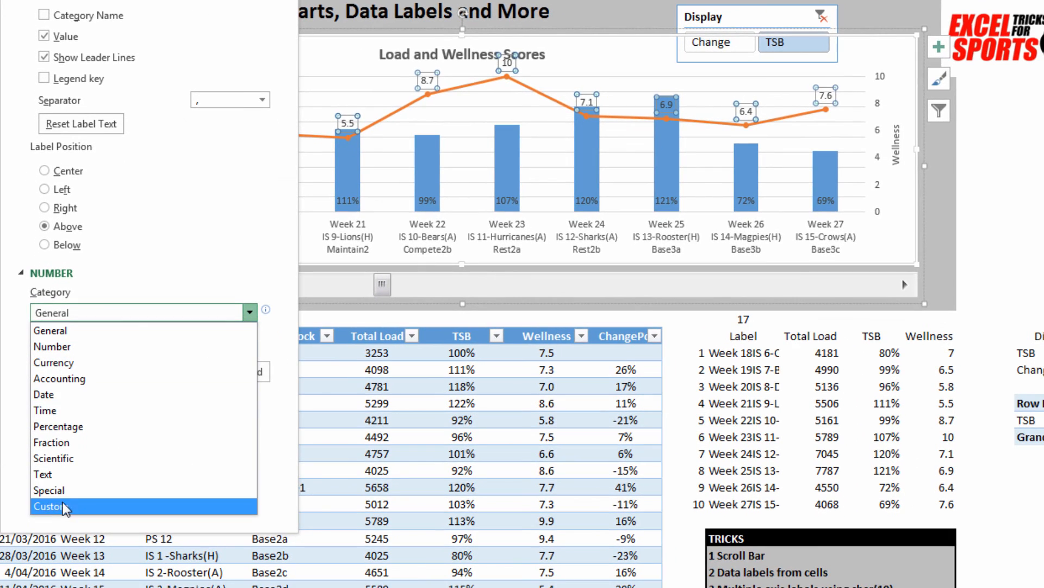
left_click(63, 504)
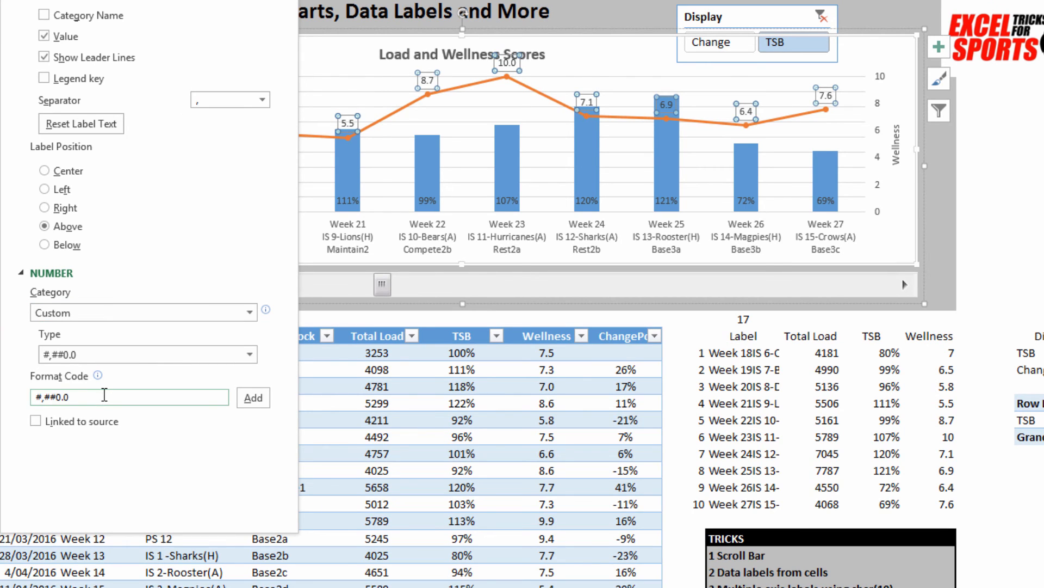
Step: Add the format code [Red][<6]0.0;[Black][>=9]0.0 to the Wellness data labels and return to the sheet
left_click_drag(85, 396, 4, 399)
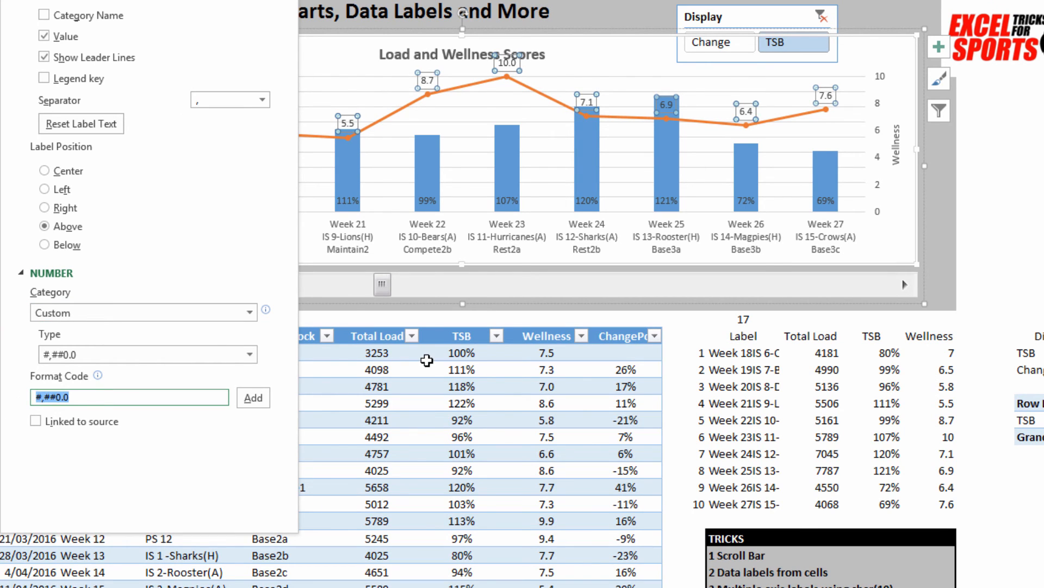
type("[Red][<6]0.0;[Black][>=9]0.0")
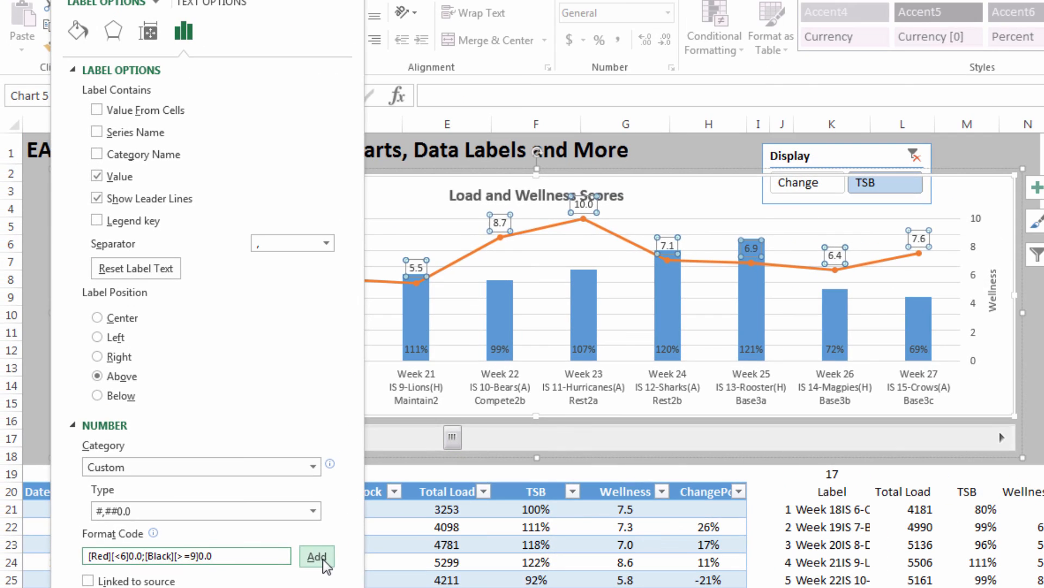
left_click(438, 271)
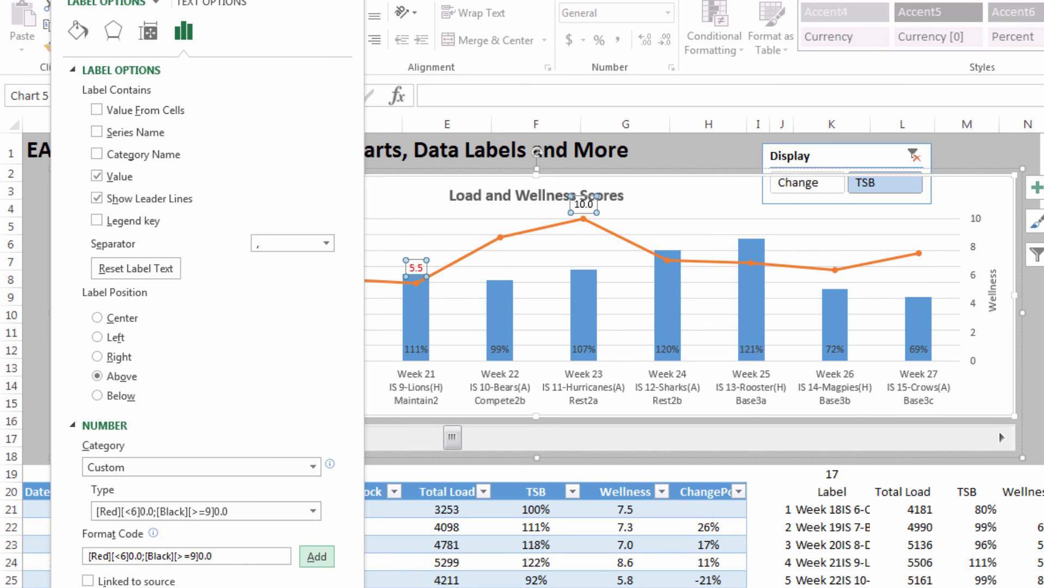
left_click(352, 1)
left_click(1043, 368)
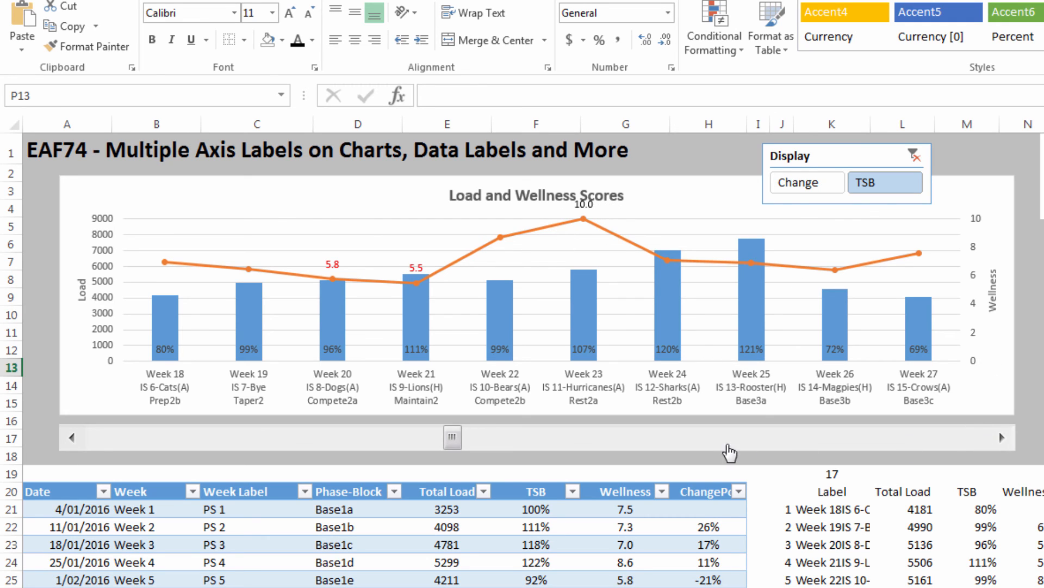
Step: Scroll the chart forward to Weeks 28–37 and test the Display slicer with TSB and Change, ending on Change
left_click(706, 447)
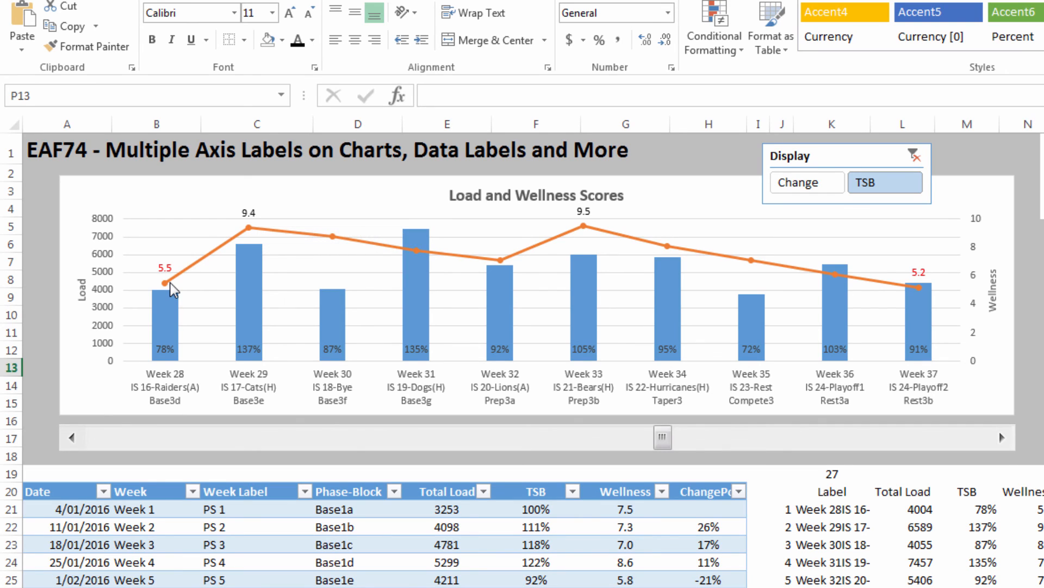
mouse_move(170, 283)
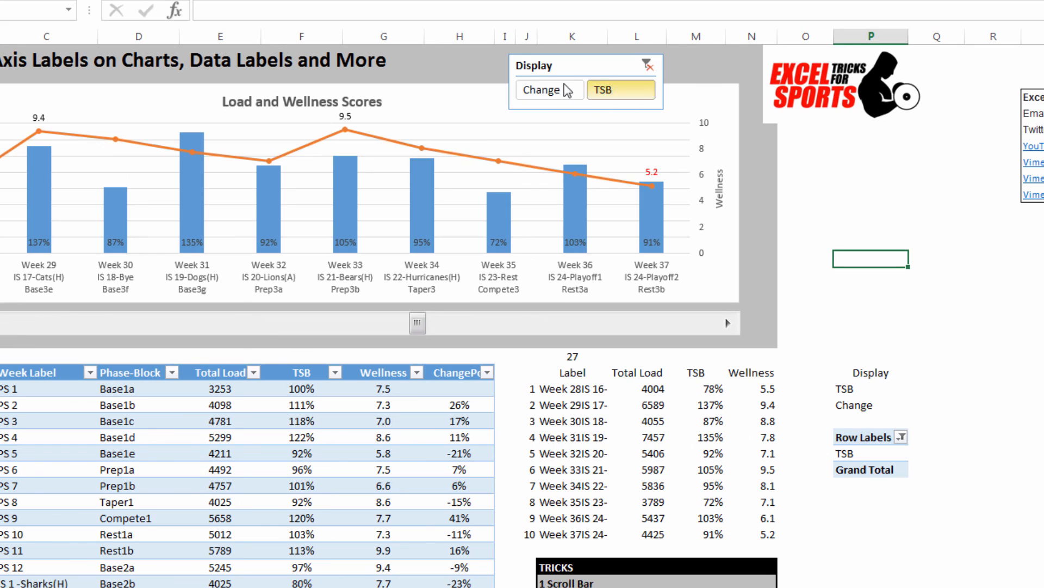
left_click(557, 96, "ctrl")
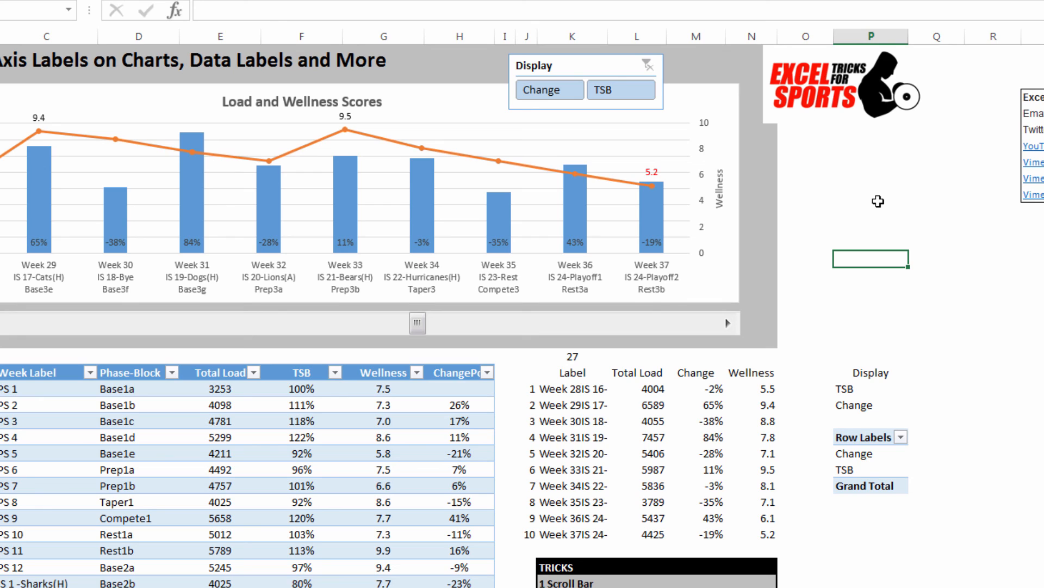
left_click(626, 96)
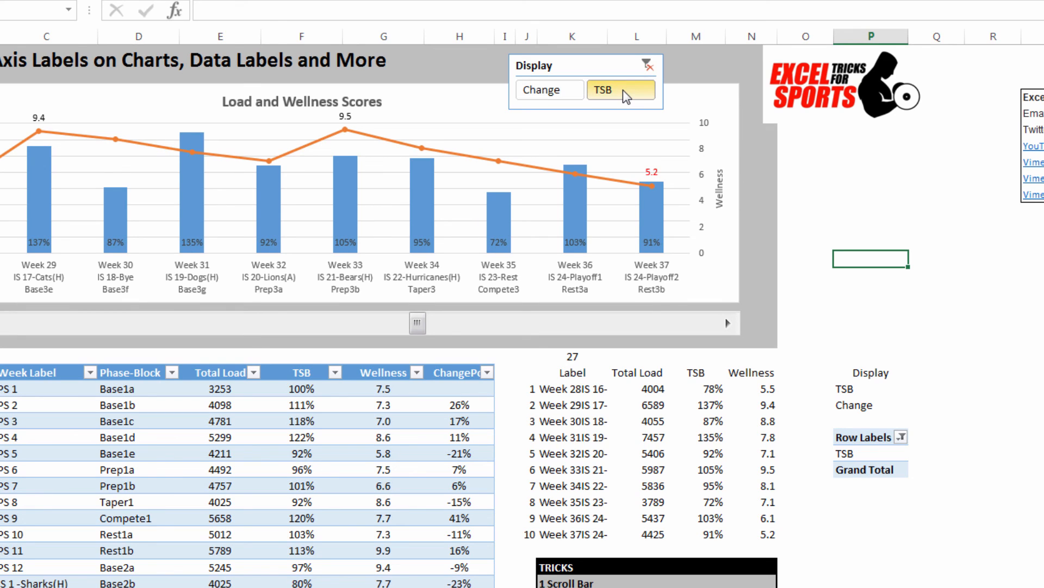
left_click(531, 90)
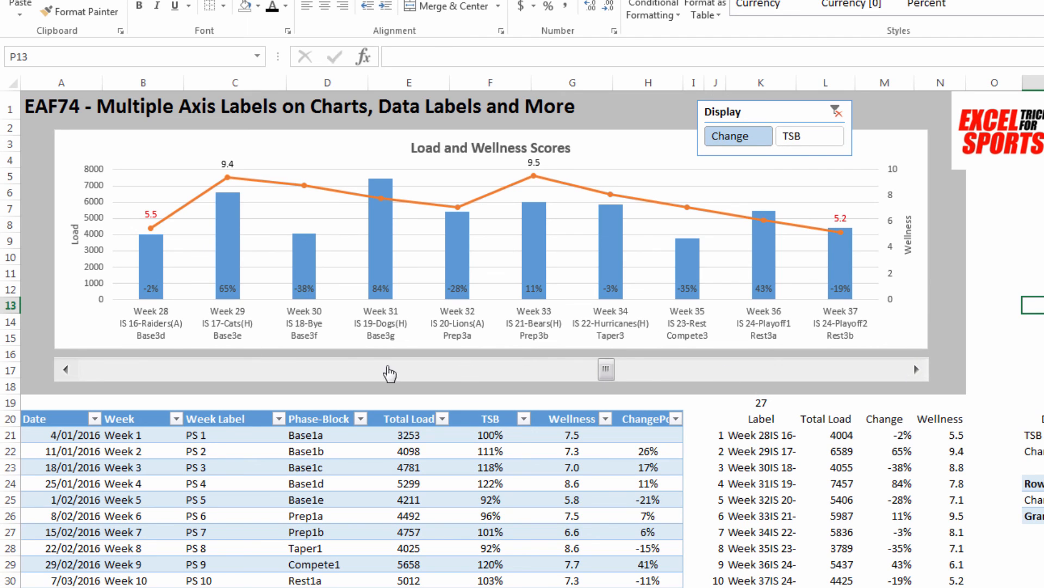
left_click(306, 289)
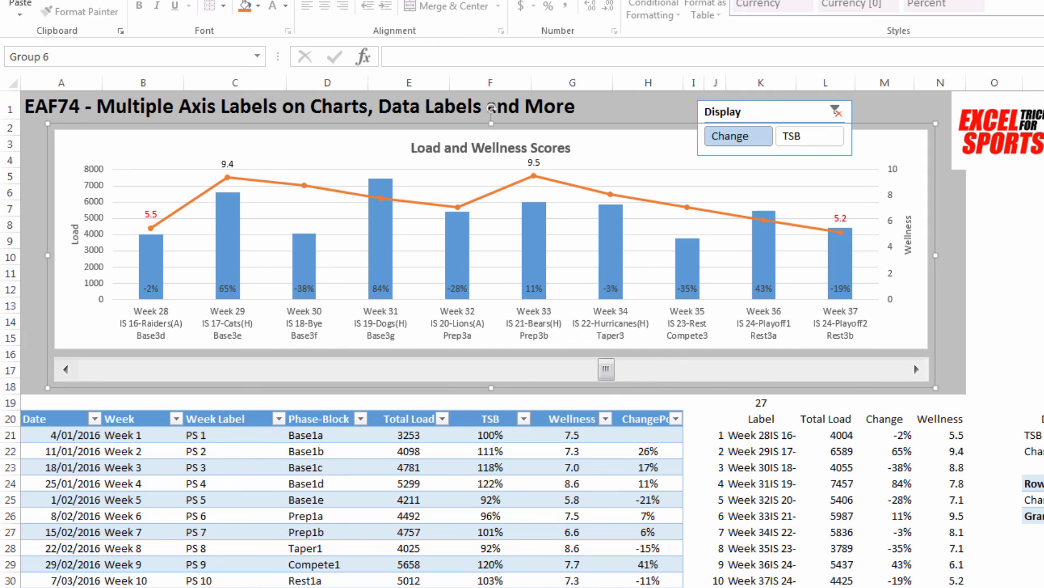
left_click(955, 264)
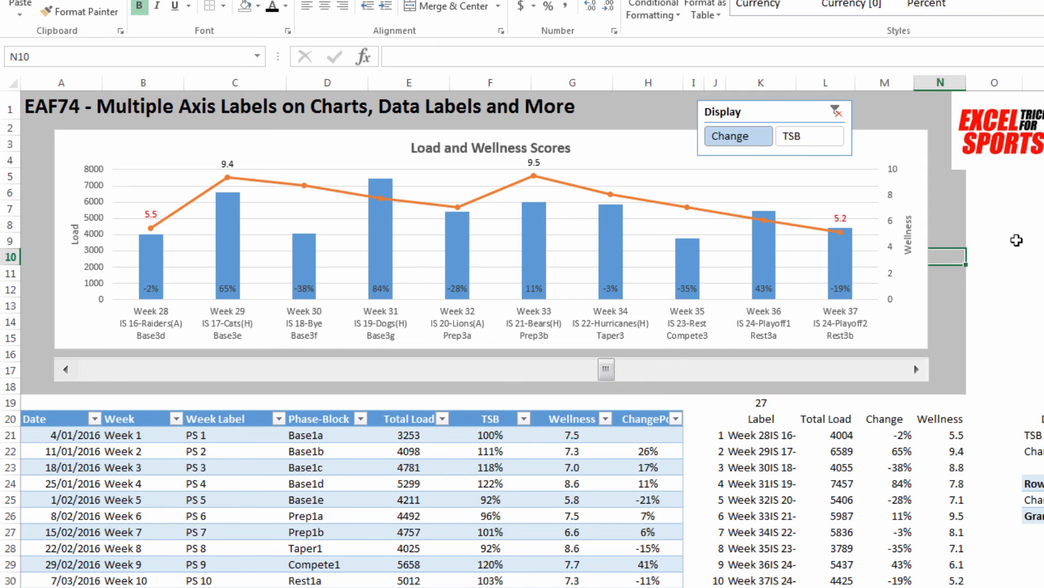